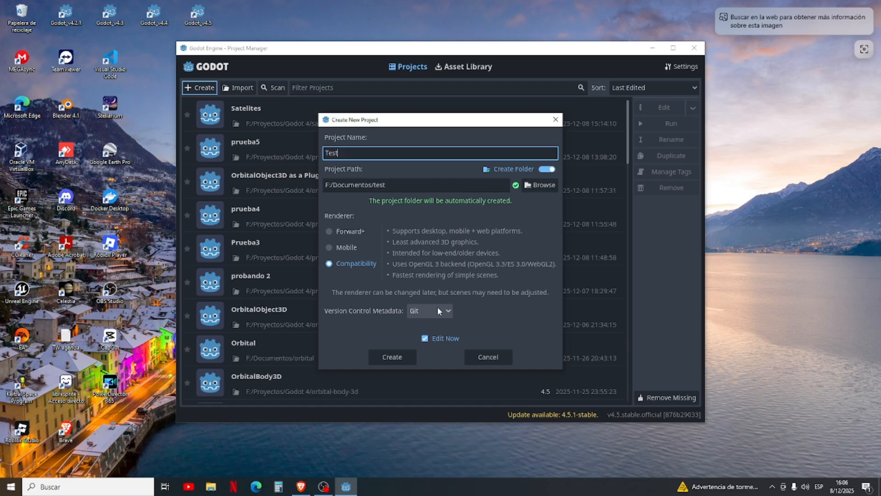
Set the new project's location to the F:/Proyectos/Godot 4 folder and create the Test project
click(542, 185)
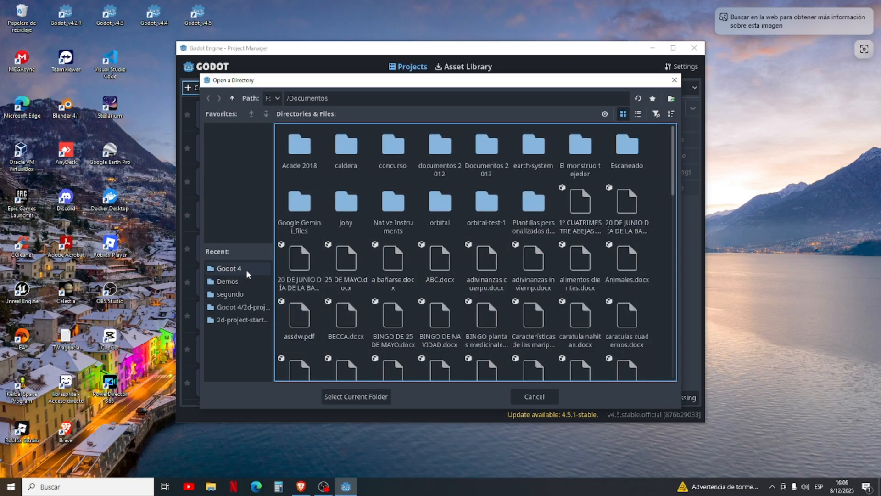
click(246, 269)
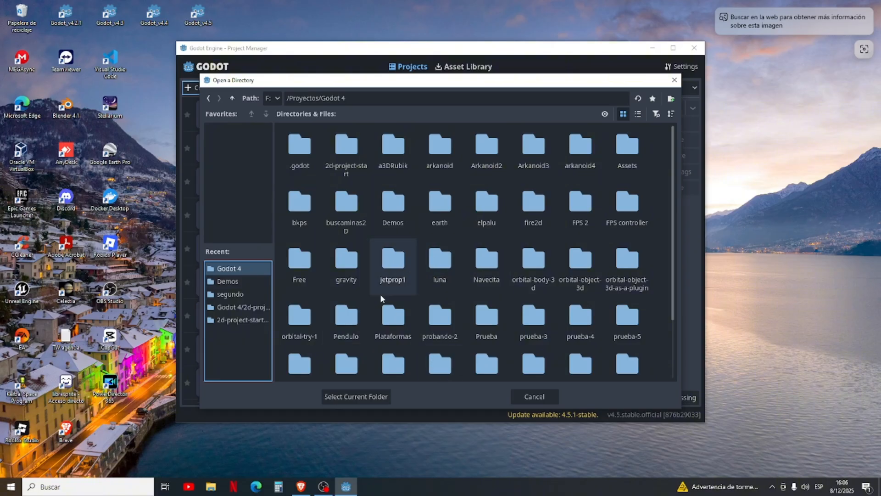
click(373, 397)
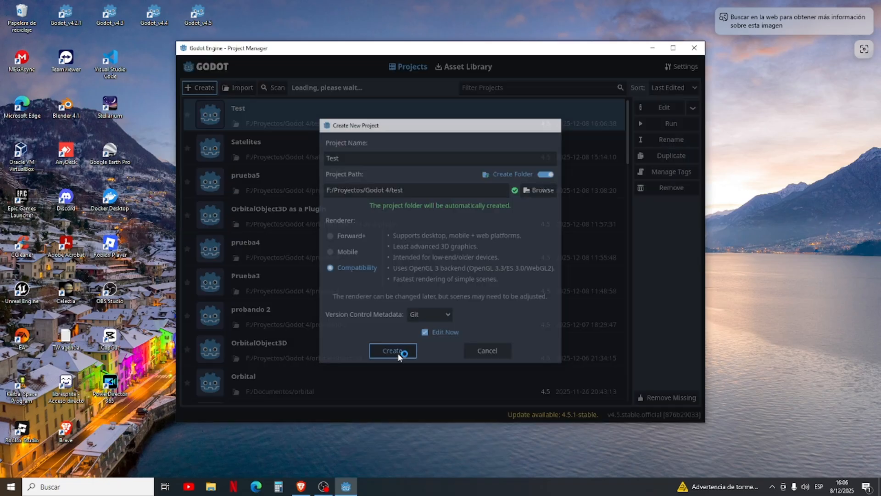
click(393, 350)
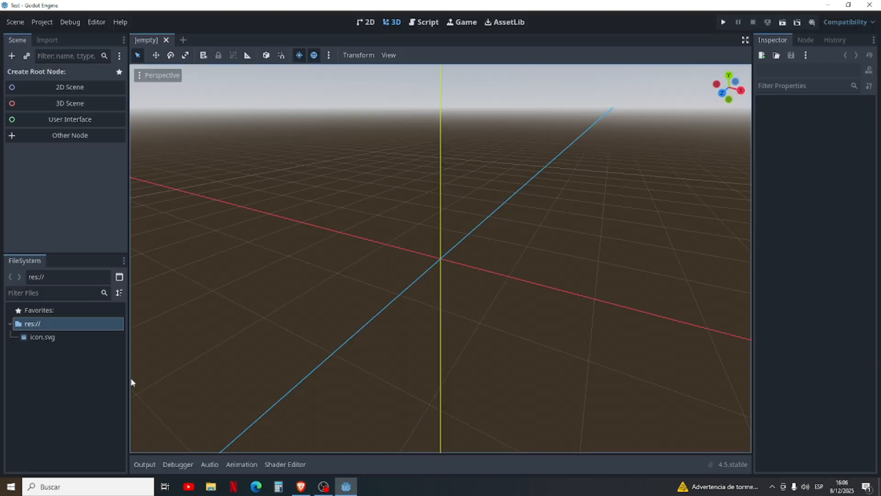
Create a folder named addons in the project's res:// root
right_click(90, 326)
mouse_move(120, 334)
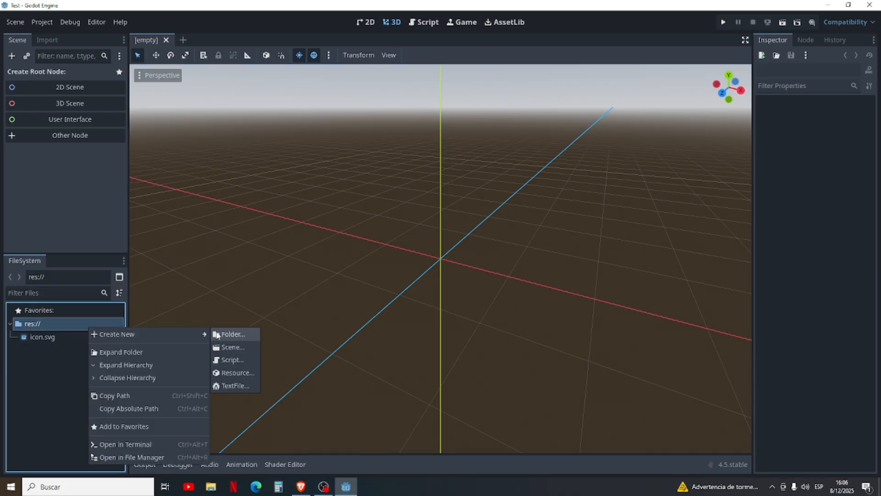
click(239, 334)
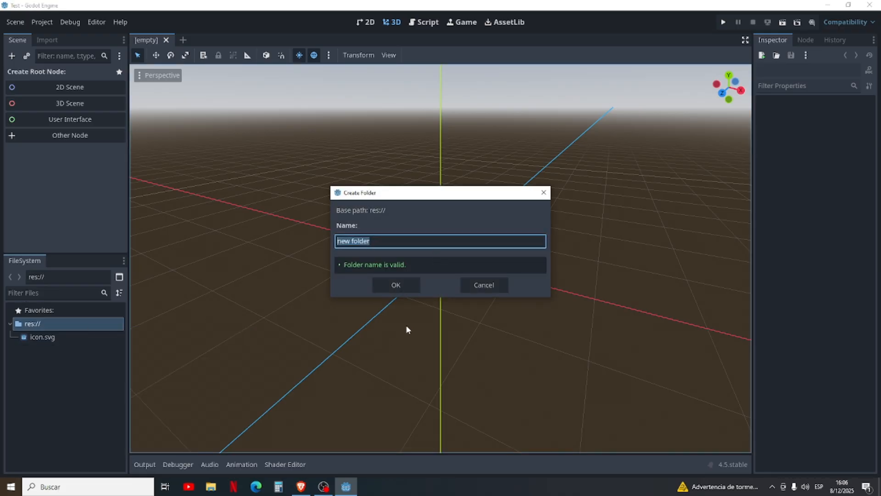
text(addons)
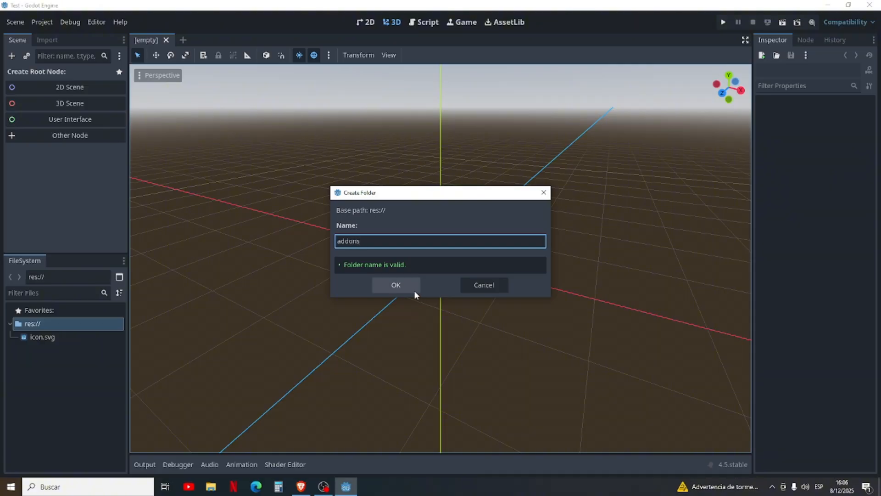
click(415, 291)
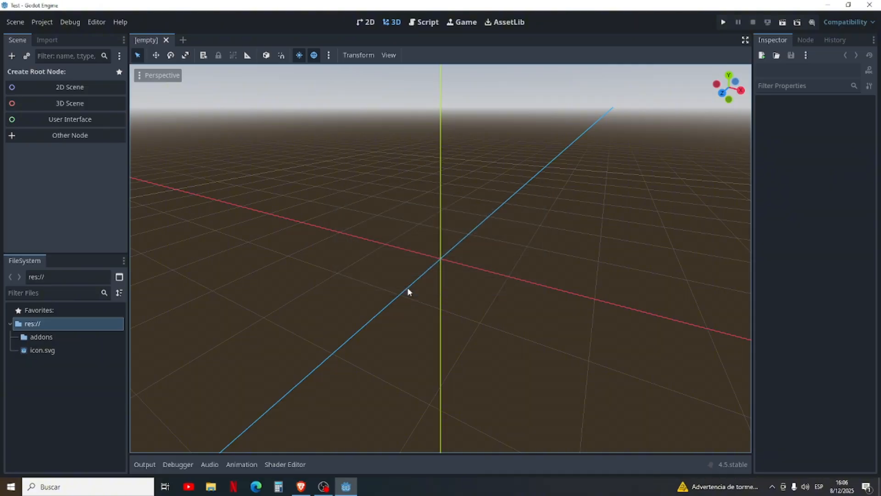
Copy the orbital_tools folder from File Explorer's Addons folder into the project's addons folder and close File Explorer
click(50, 342)
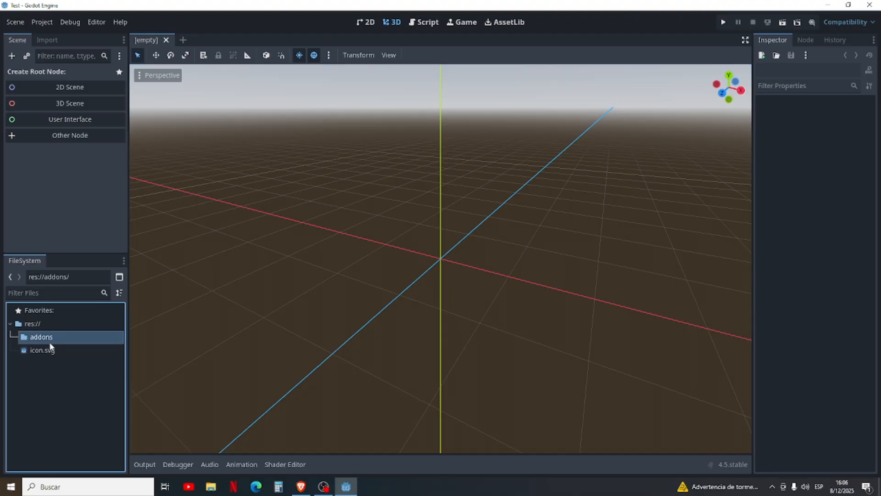
click(77, 404)
click(213, 487)
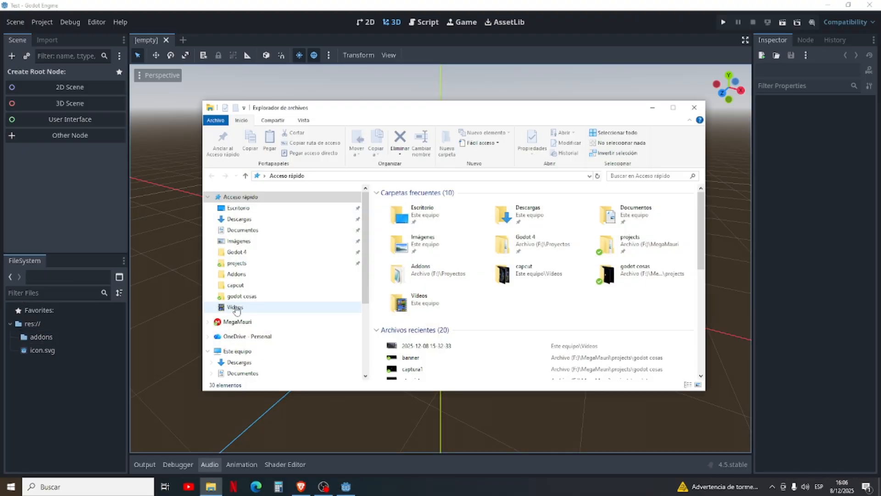
click(241, 274)
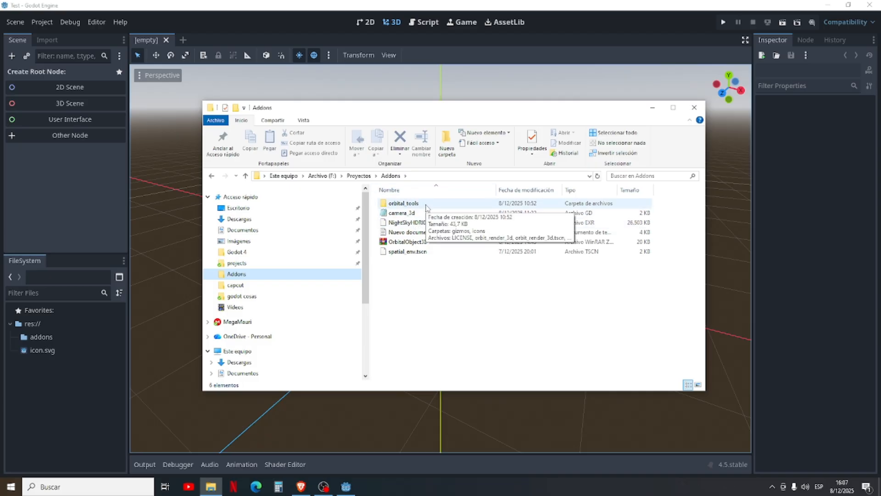
click(412, 205)
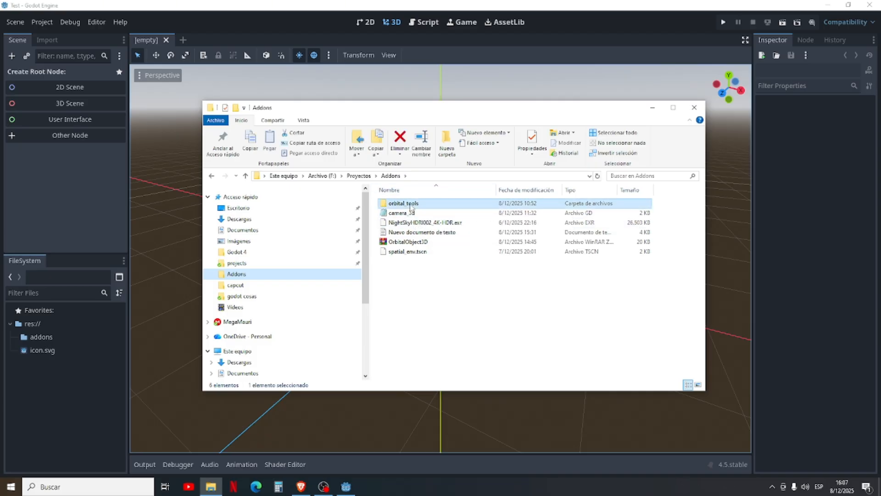
drag(376, 219, 43, 337)
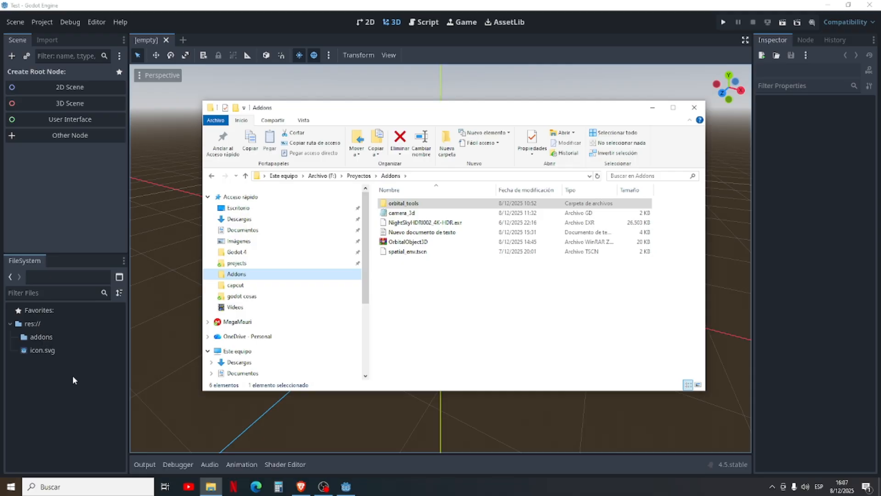
click(696, 110)
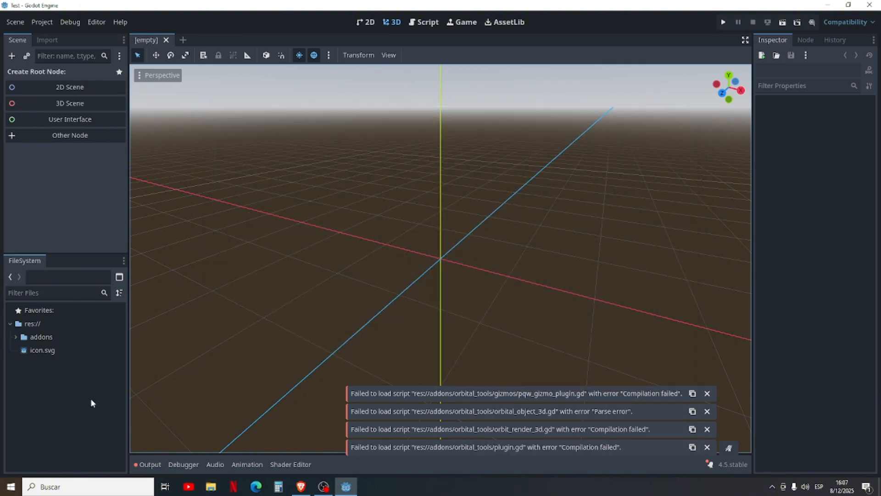
Enable the Orbital Tools plugin in the project settings and close the settings
click(47, 24)
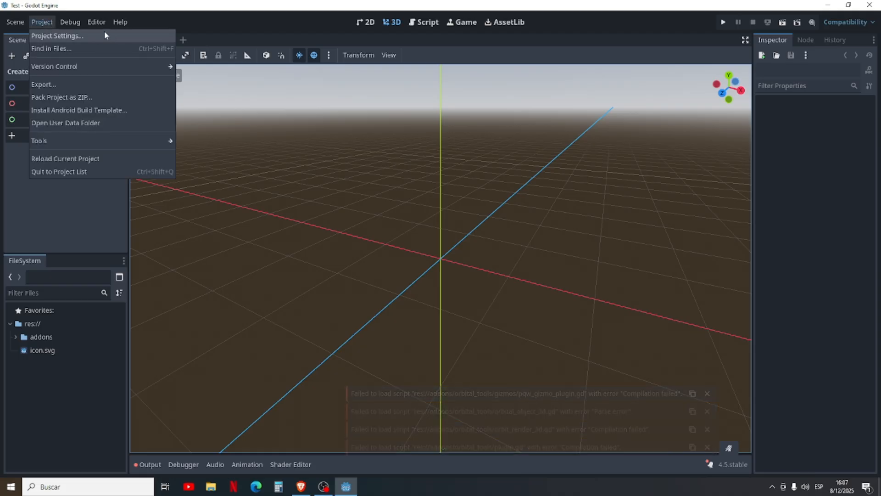
click(46, 35)
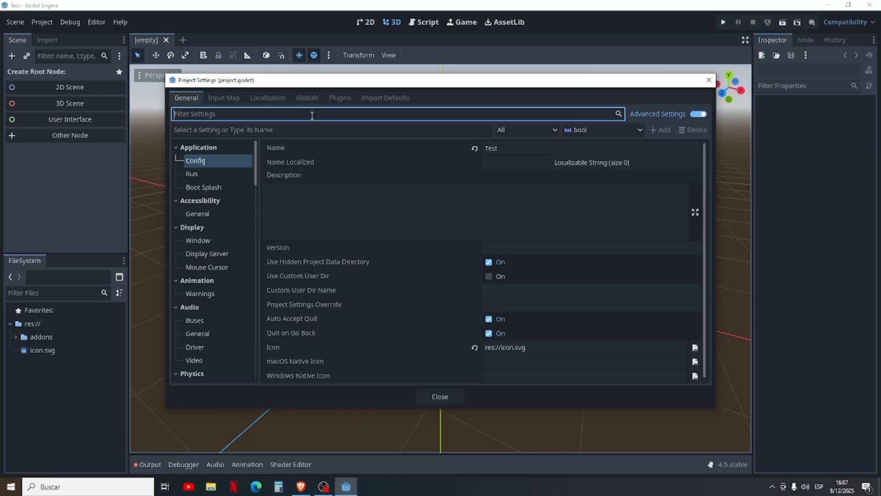
click(340, 98)
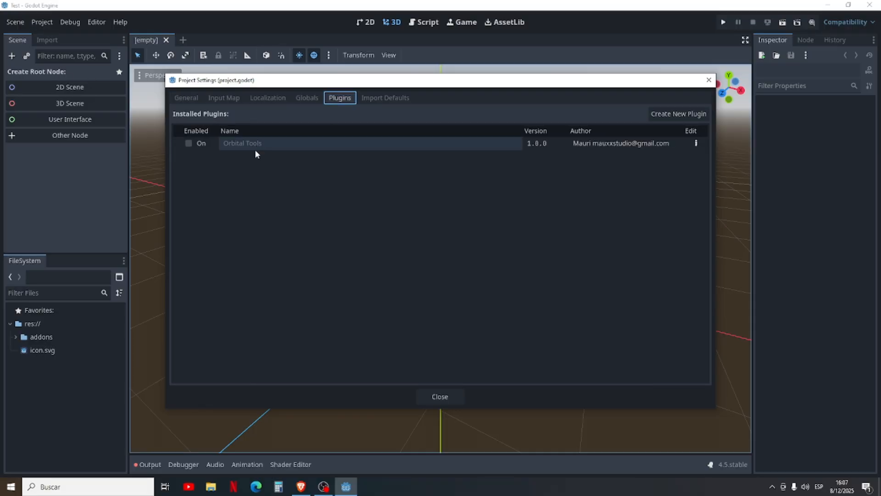
click(188, 143)
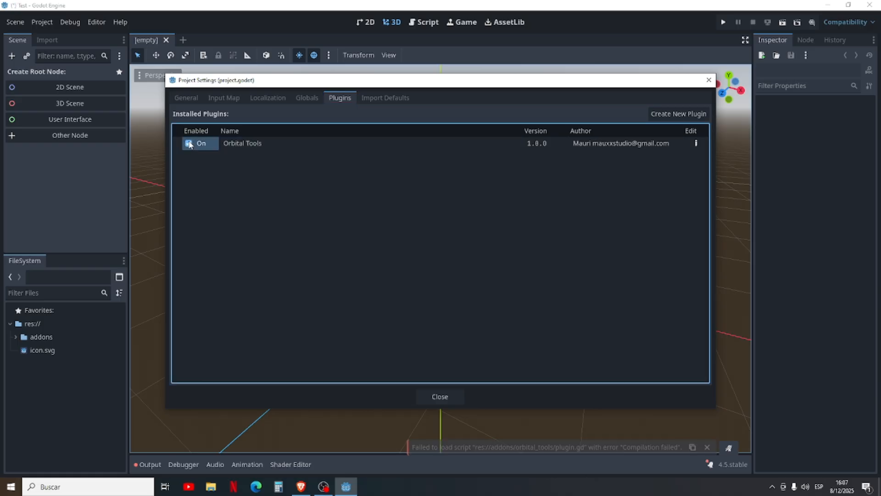
click(450, 398)
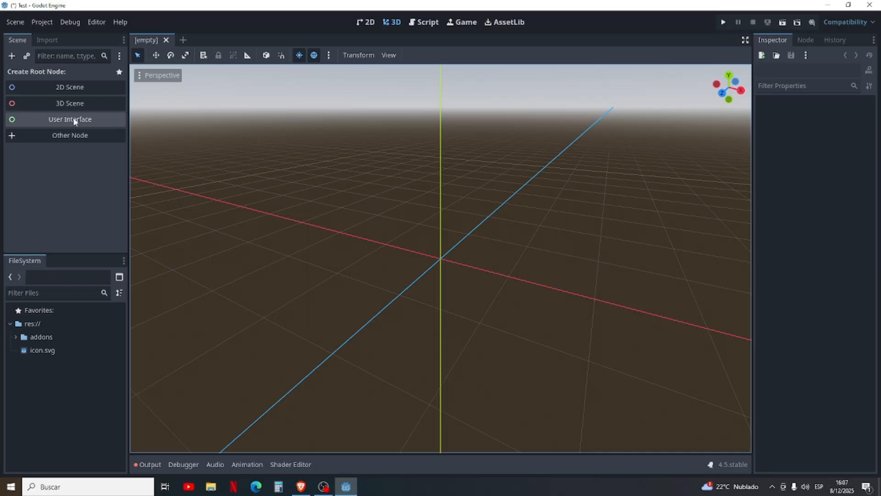
Reload the current project, saving the modified resources
click(42, 22)
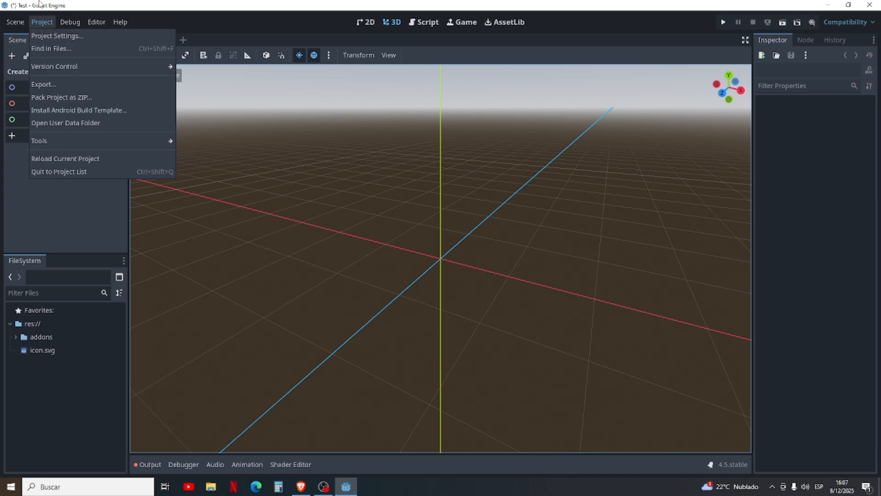
click(100, 159)
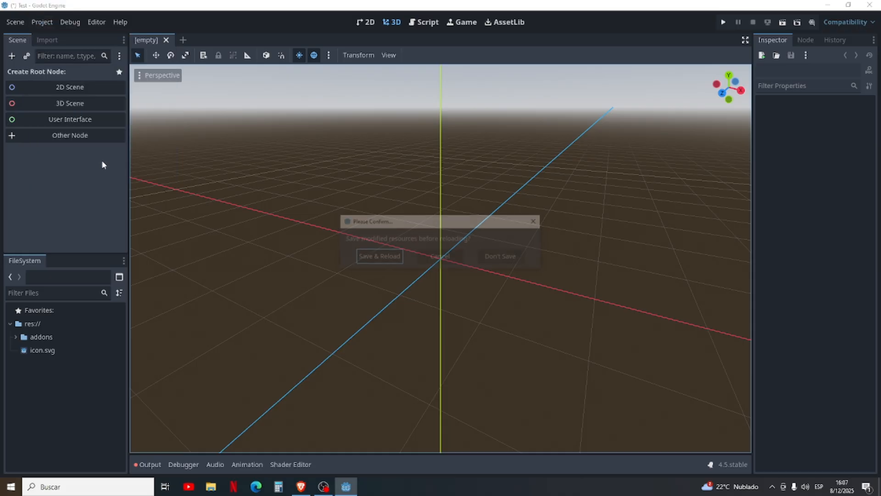
click(387, 257)
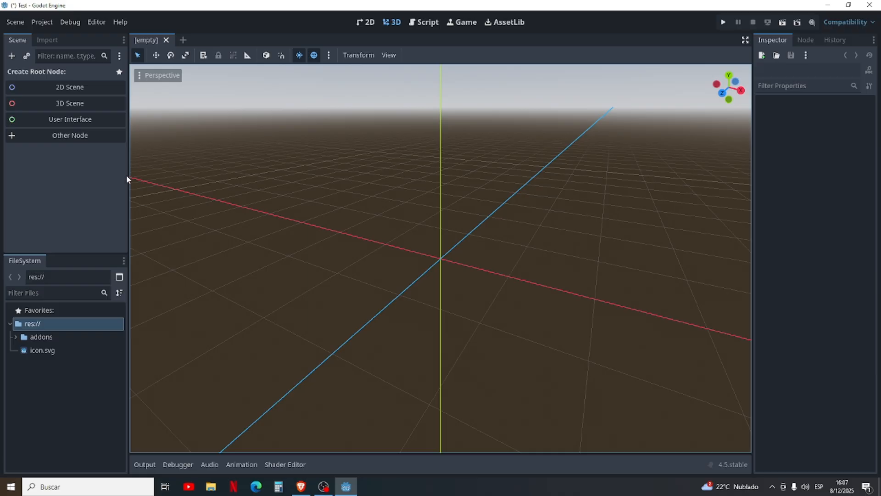
Create a 3D scene root node and rename it as World
click(69, 109)
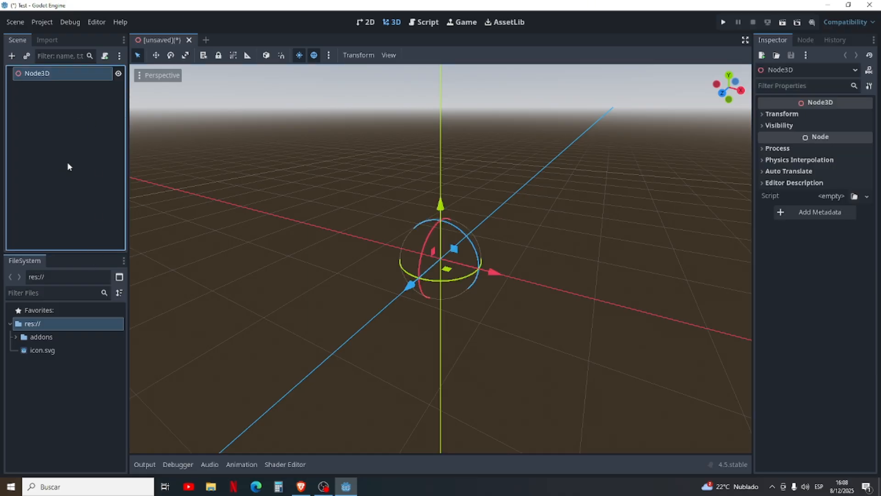
double_click(49, 76)
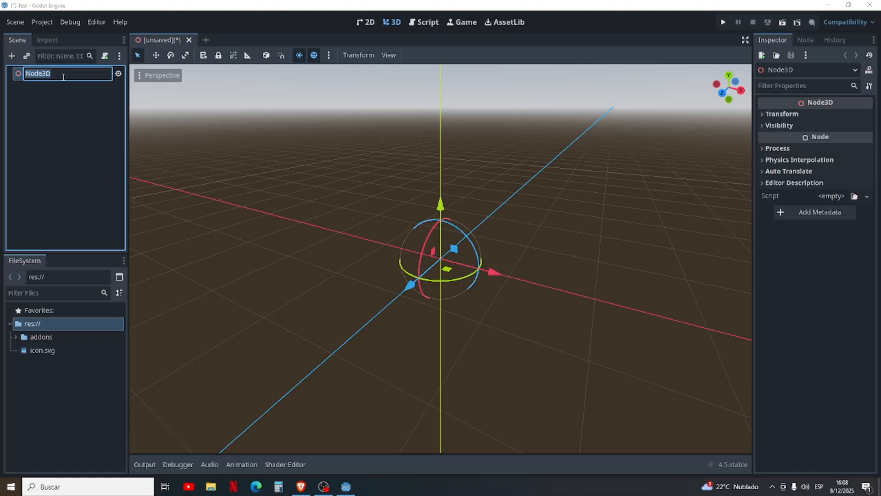
text(World)
key(Return)
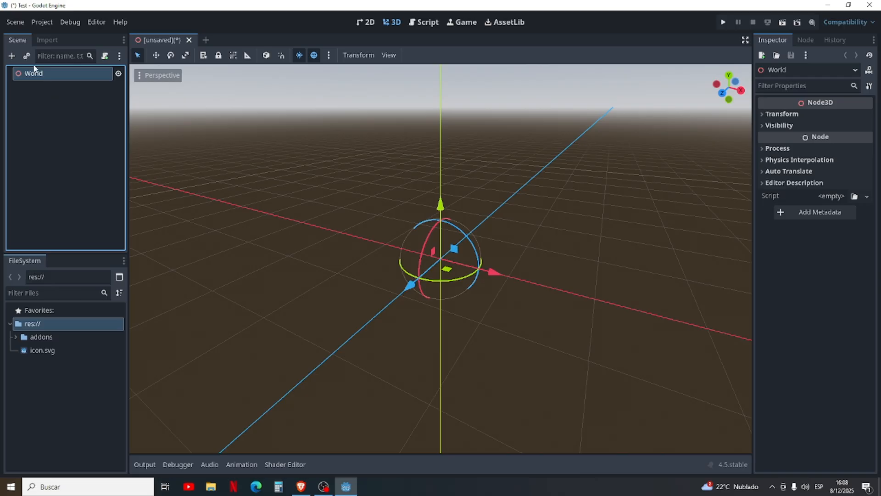
Add an OrbitalObject3D node as a child of World, searching the node types for "orbit"
click(11, 56)
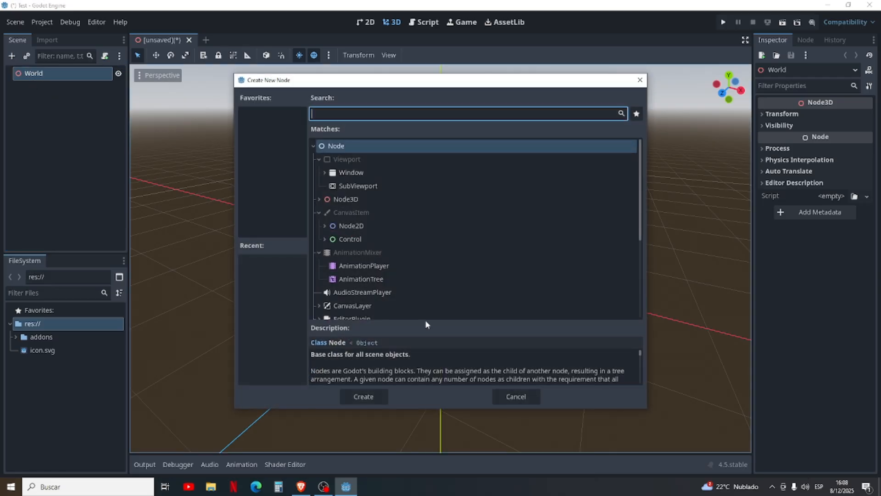
text(orbit)
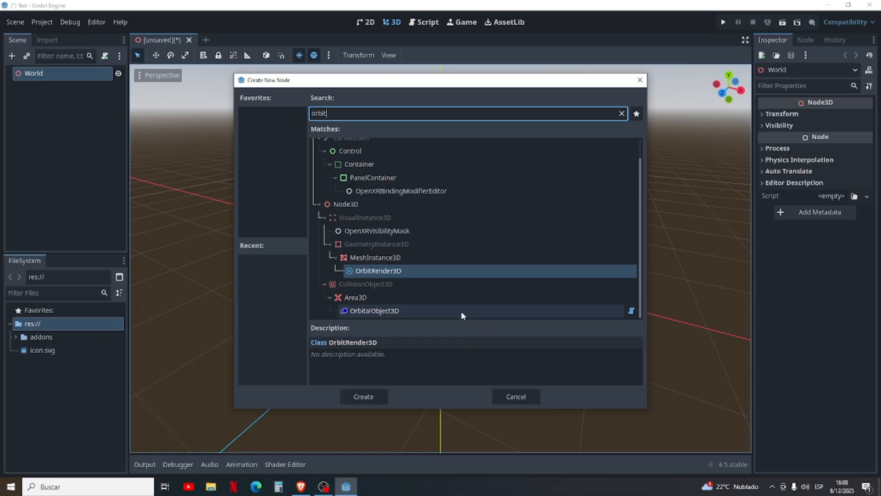
click(430, 311)
click(363, 397)
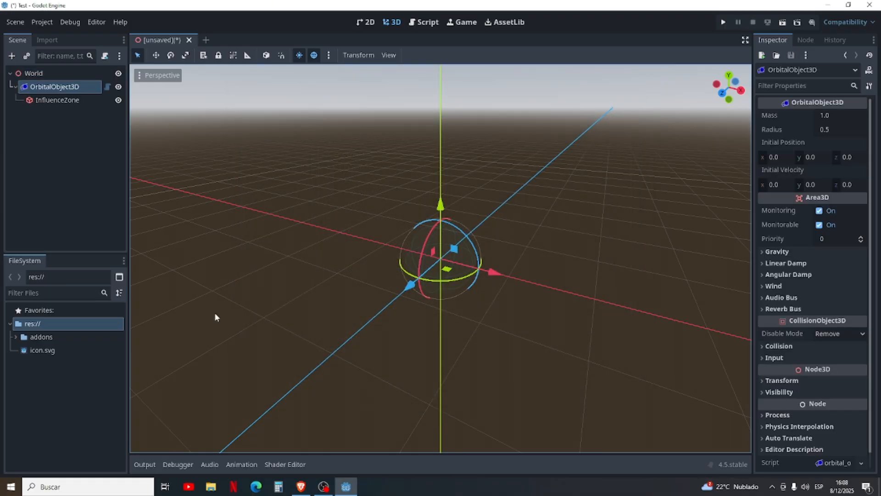
click(68, 170)
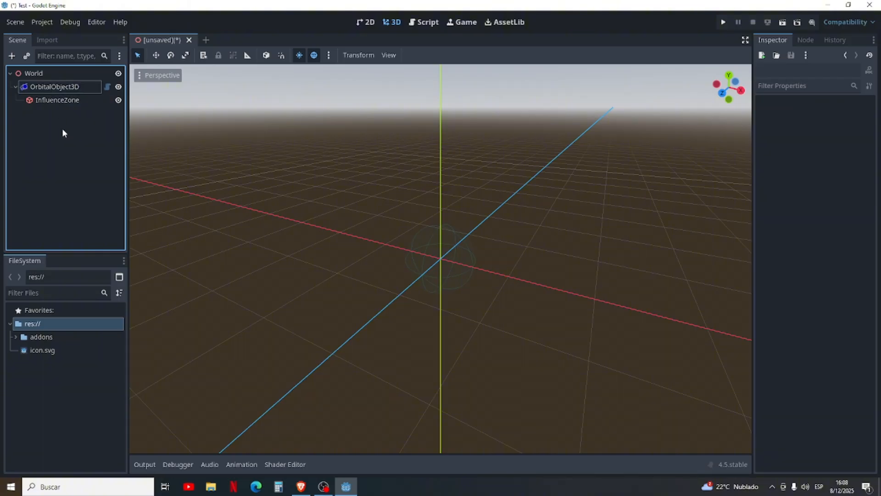
Rename the OrbitalObject3D node under World as Sun
click(40, 89)
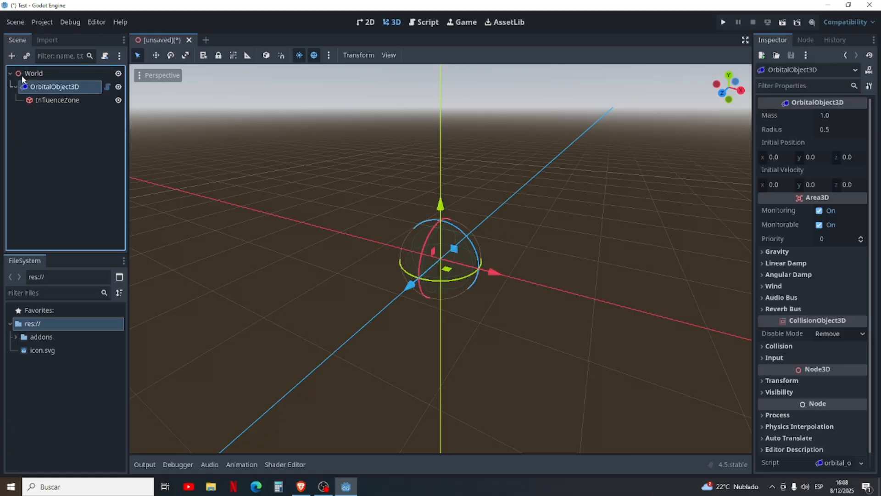
click(70, 87)
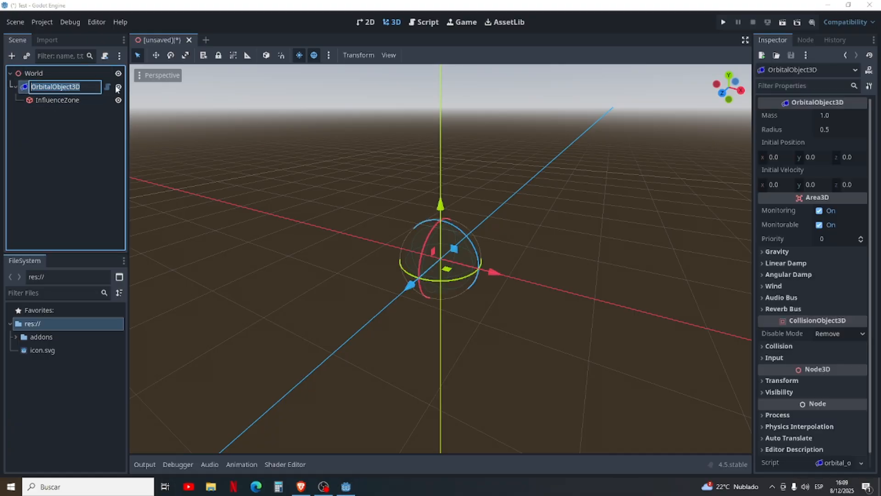
text(Sun)
key(Return)
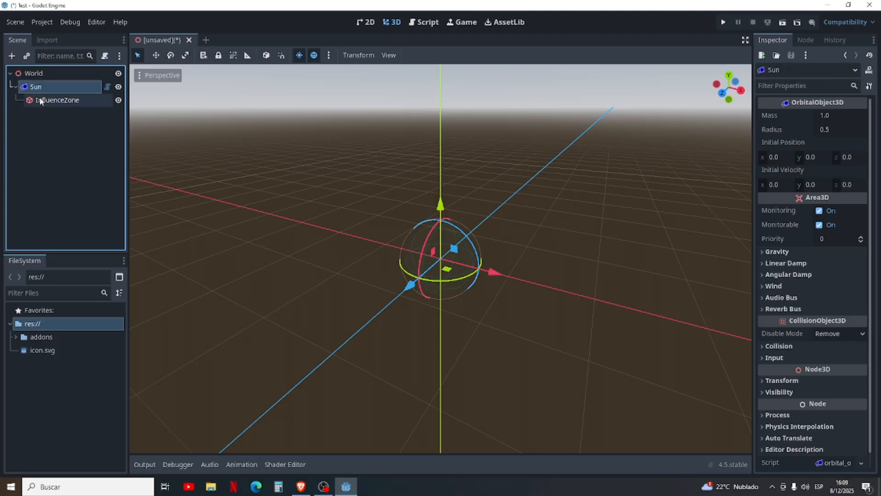
Add an OrbitalObject3D node as a child of Sun and rename it as Planet1
click(11, 56)
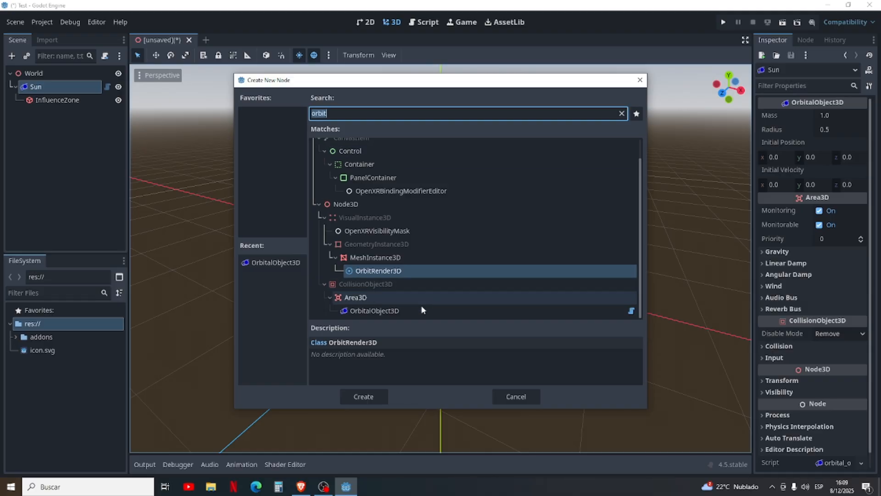
click(421, 310)
click(363, 398)
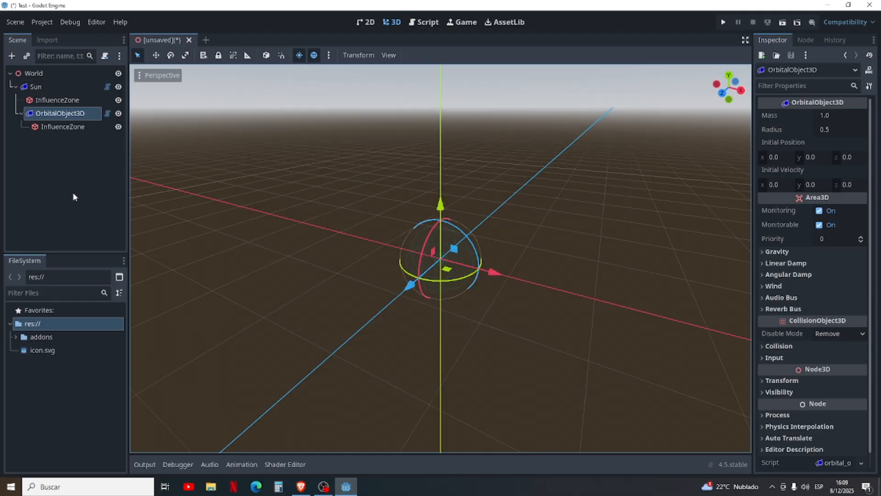
double_click(81, 114)
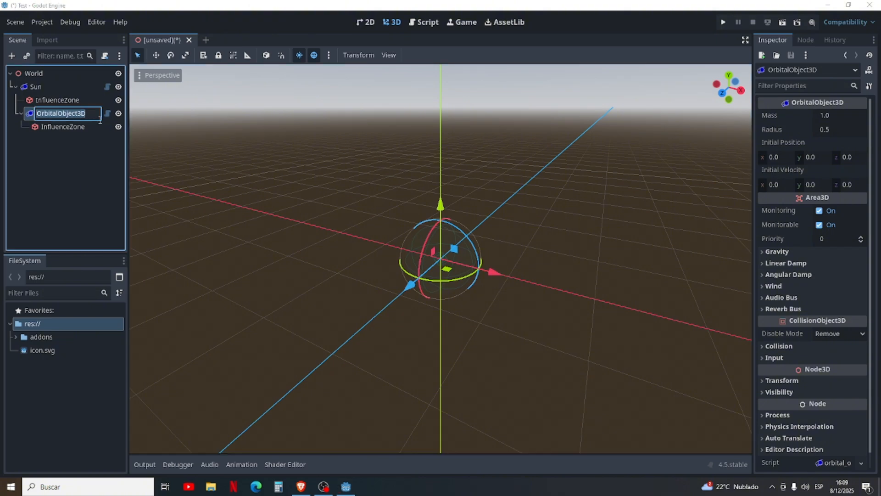
text(Planet1)
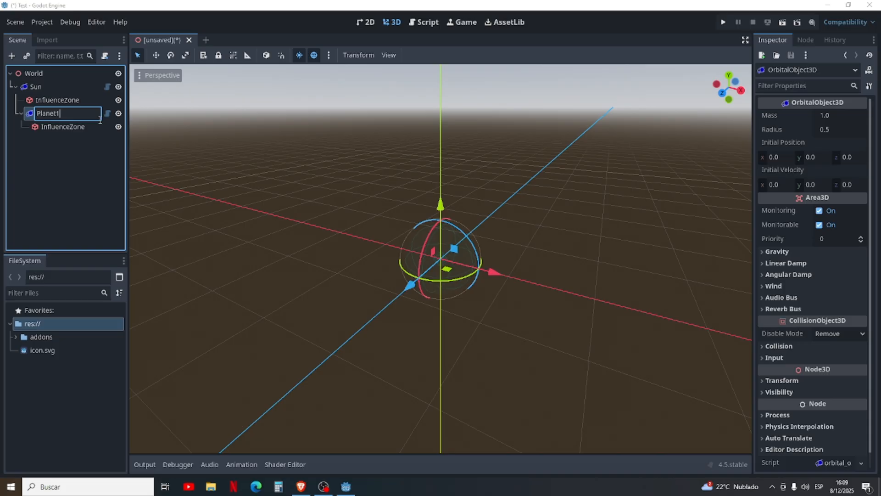
key(Return)
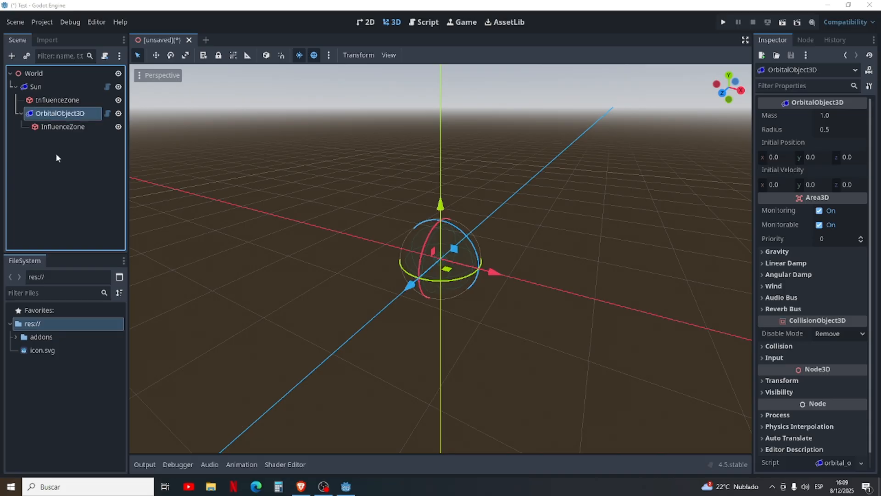
Add a second OrbitalObject3D node as a child of Sun and rename it as Planet2
click(27, 86)
click(12, 56)
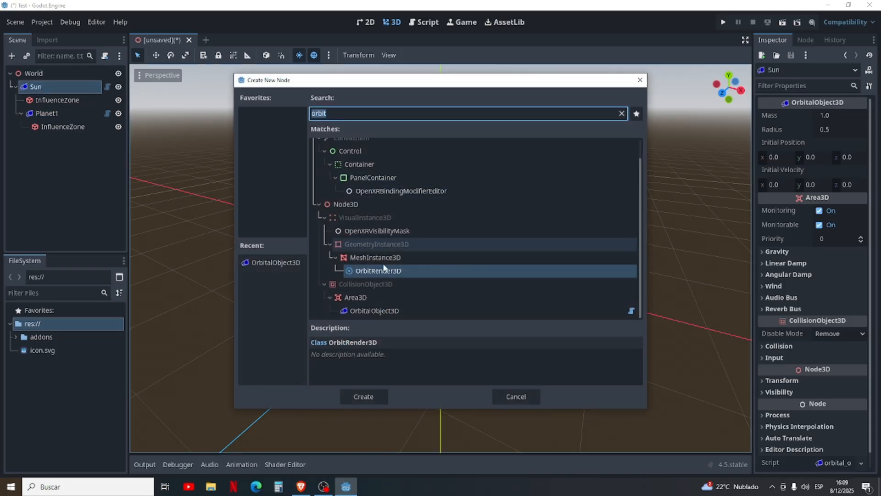
click(362, 395)
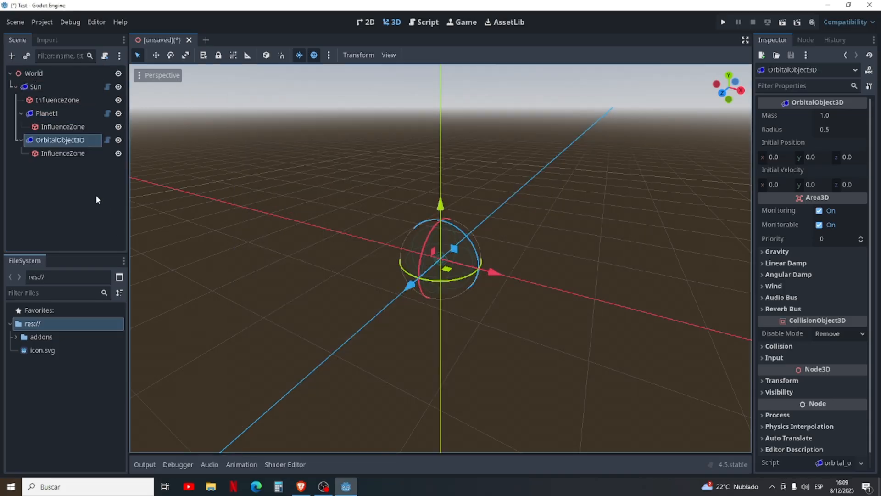
click(73, 143)
double_click(72, 141)
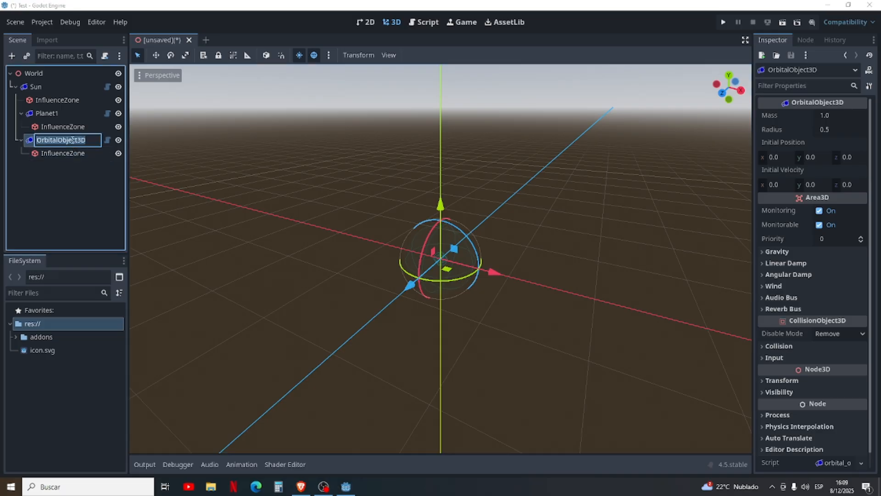
text(Planeta2)
key(Return)
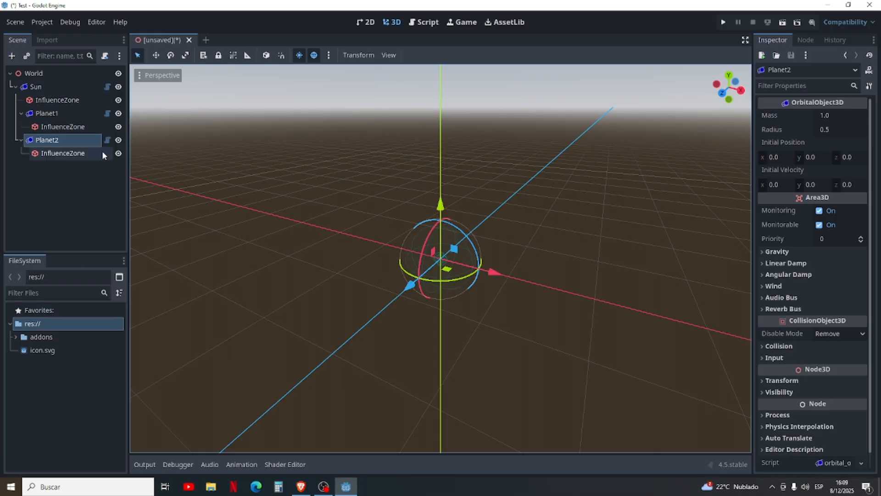
Review the OrbitalManager autoload entry in the project settings
click(45, 22)
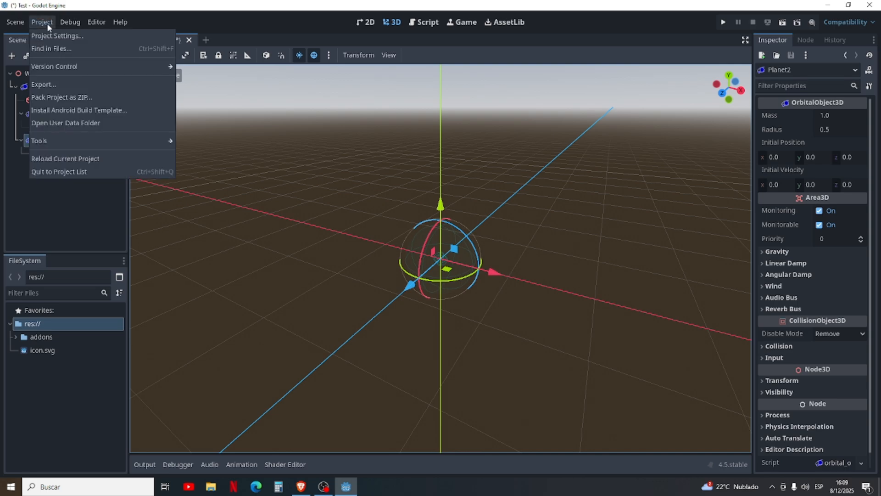
click(48, 36)
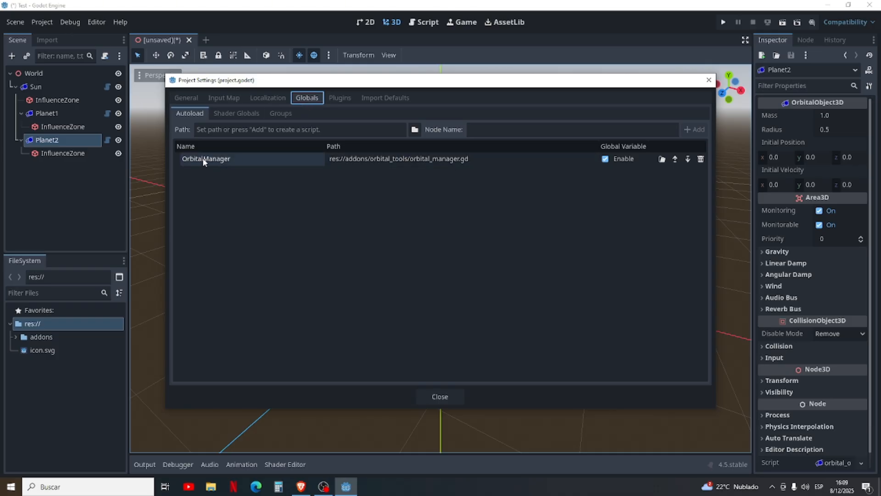
click(443, 395)
Open orbital_manager.gd from addons/orbital_tools, examine the gravitational constant G, and close the script
click(15, 337)
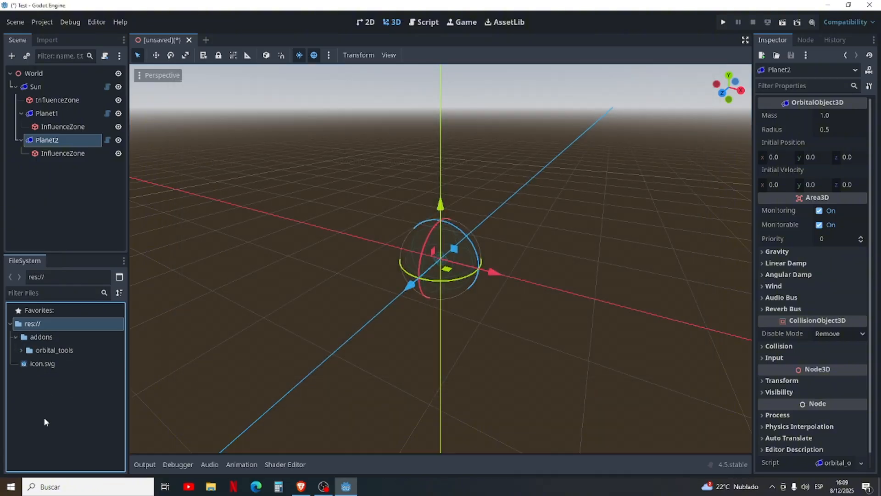
click(21, 350)
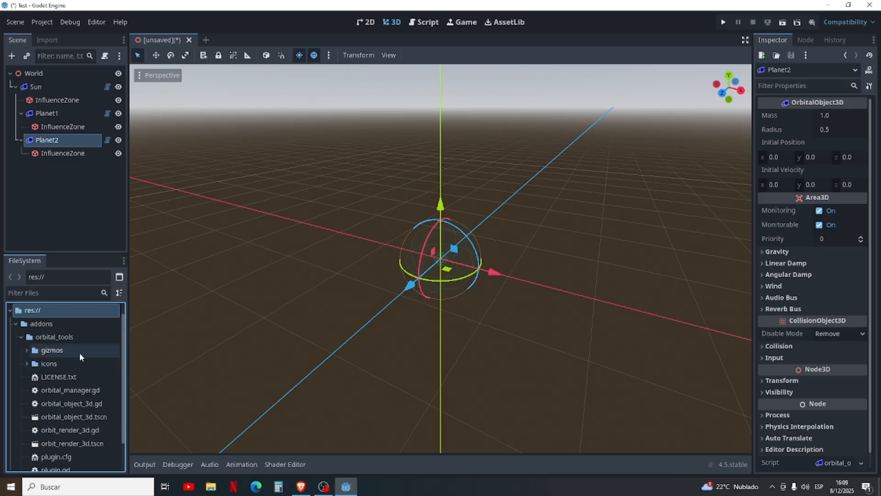
click(90, 391)
double_click(89, 390)
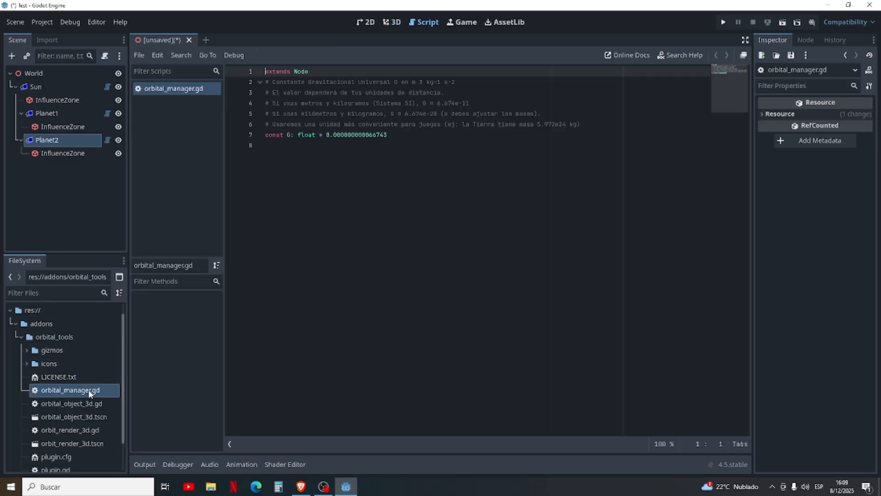
drag(291, 134, 399, 134)
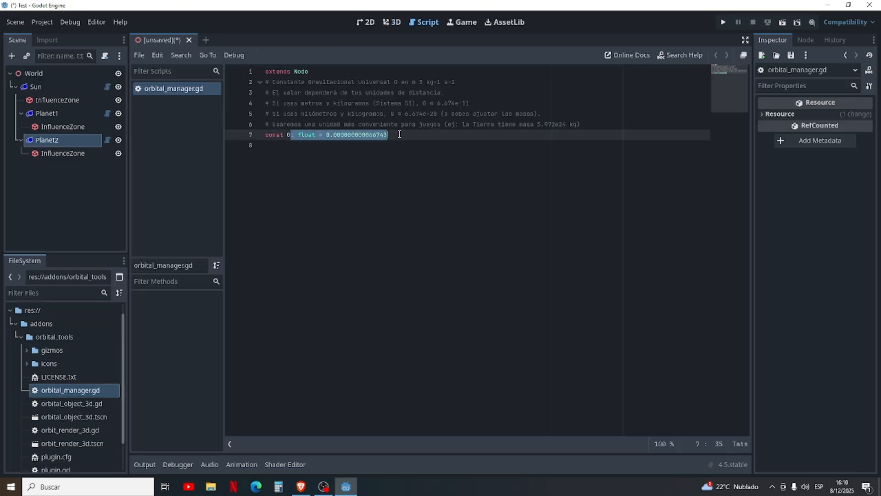
click(301, 134)
click(287, 133)
click(319, 158)
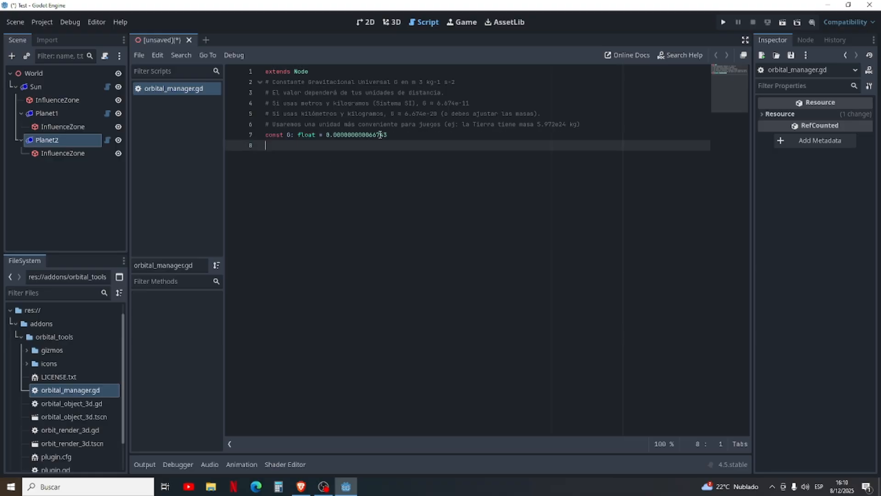
click(396, 134)
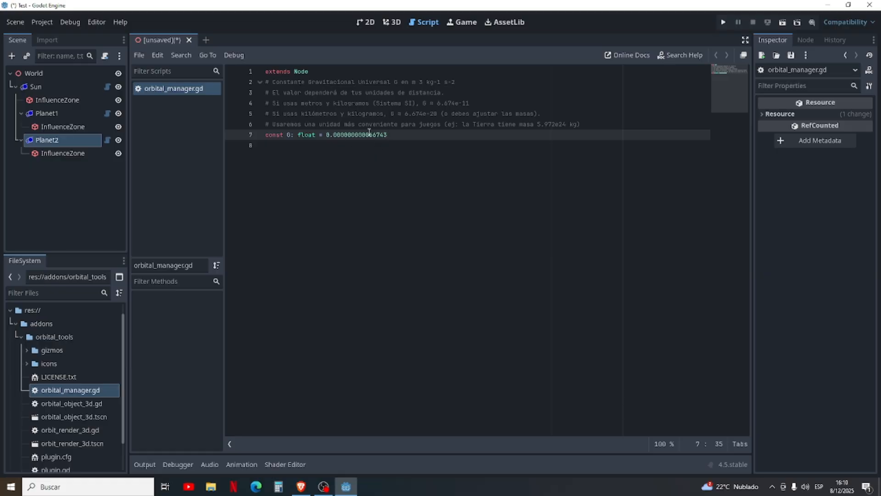
right_click(184, 90)
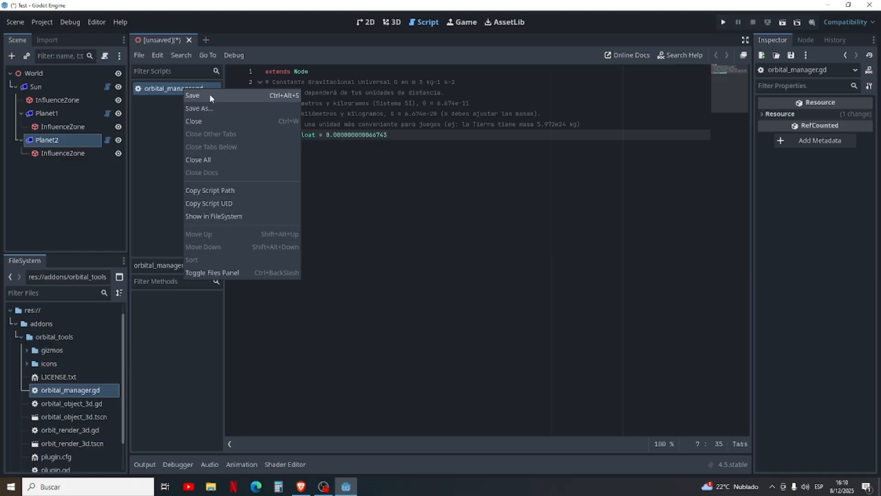
click(205, 121)
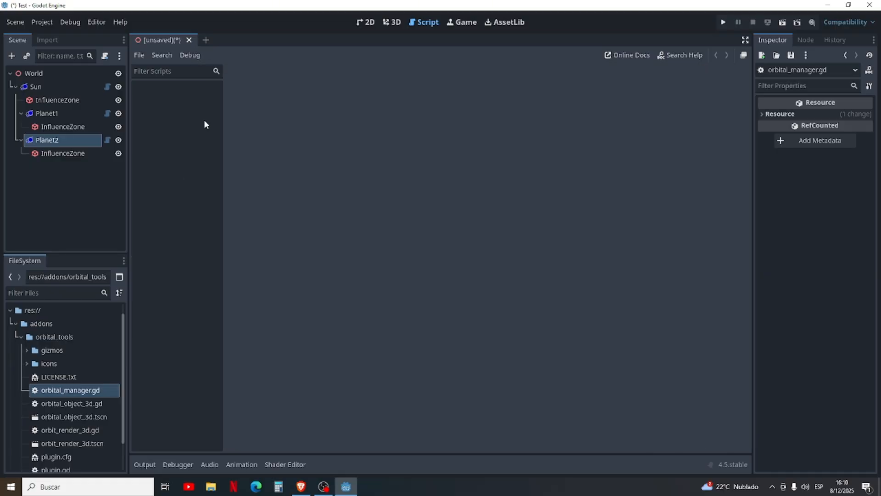
Return to the 3D workspace and set the Sun node's mass to 1e15
click(62, 87)
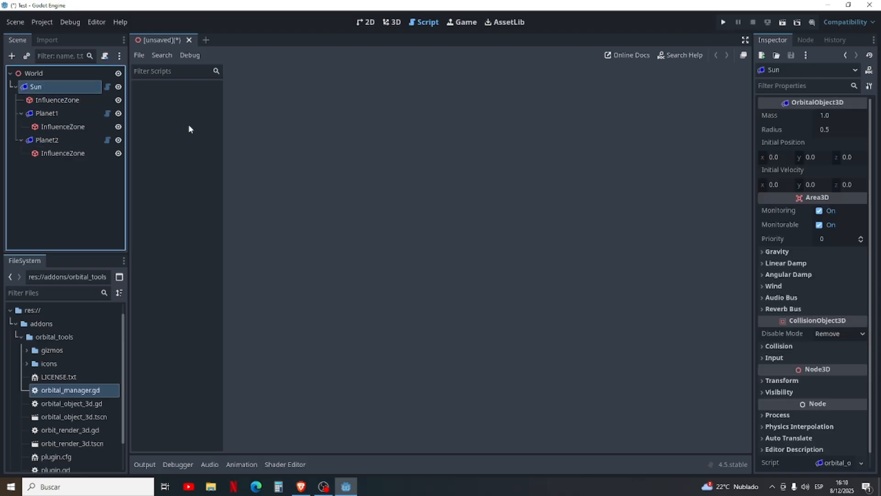
click(391, 23)
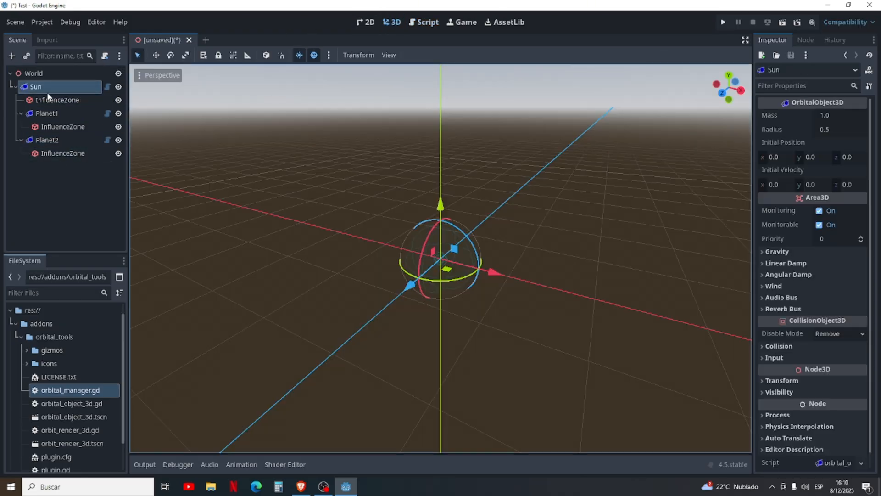
click(46, 89)
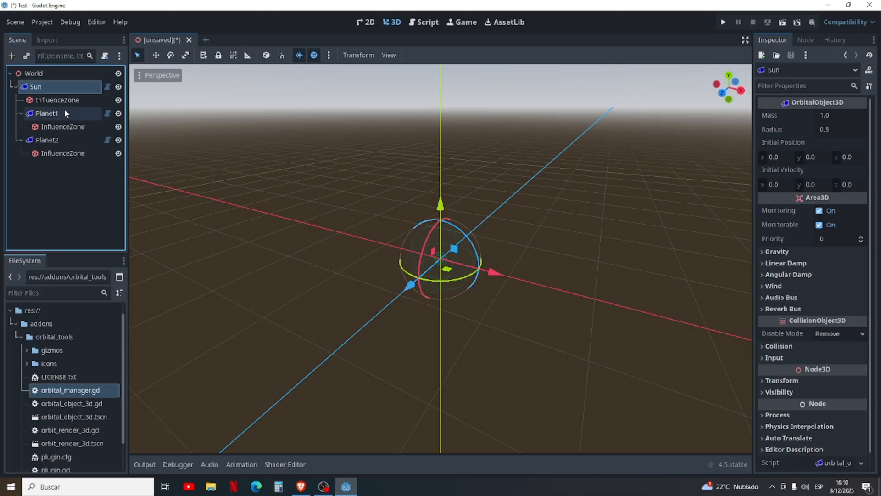
click(835, 115)
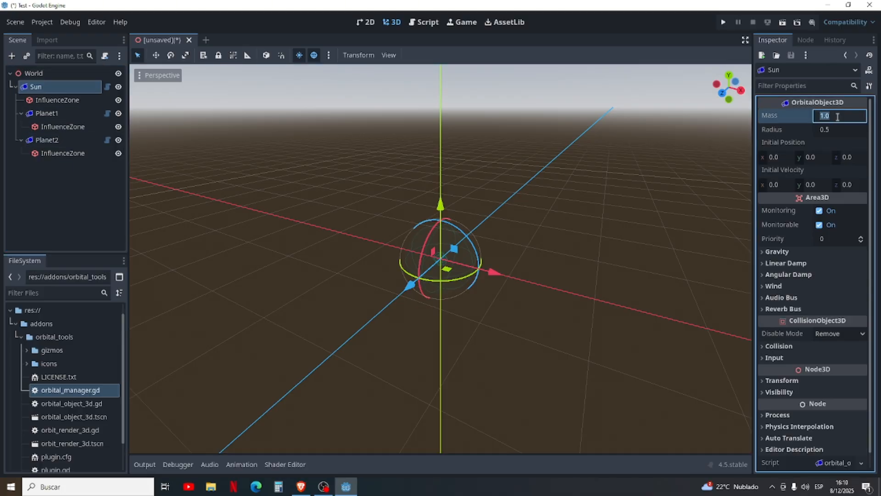
text(1e15)
click(843, 130)
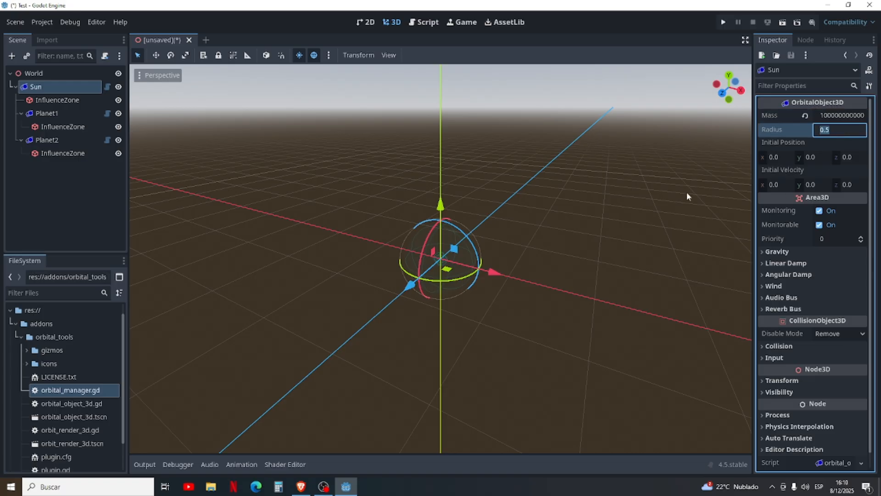
click(81, 183)
Set Planet1's initial X position to 180
click(51, 113)
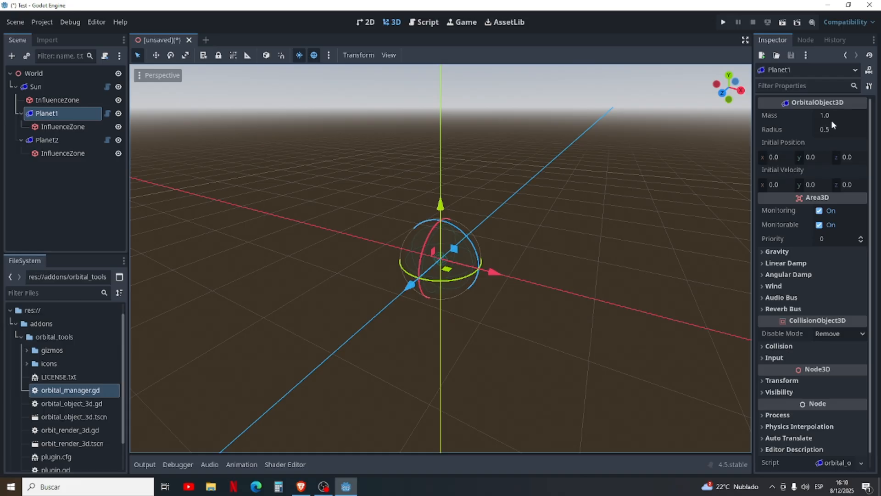
click(783, 156)
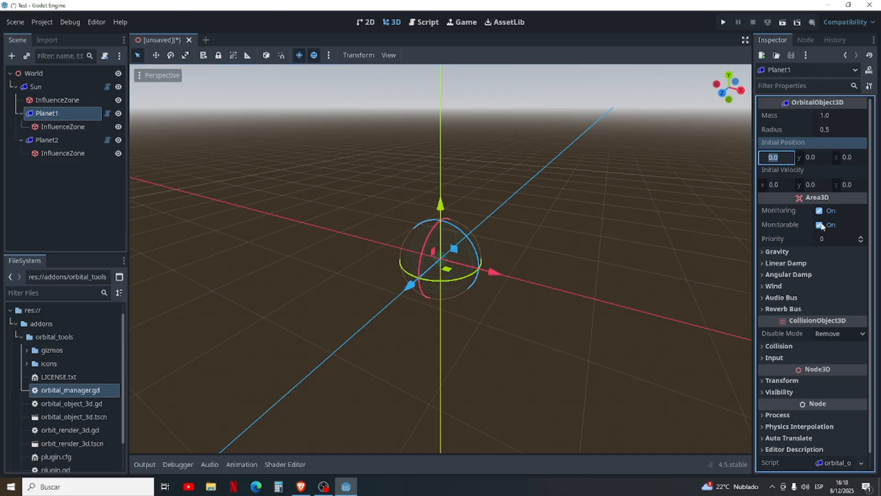
text(180)
Set Planet1's initial Y velocity to 20 and show the output log
click(811, 184)
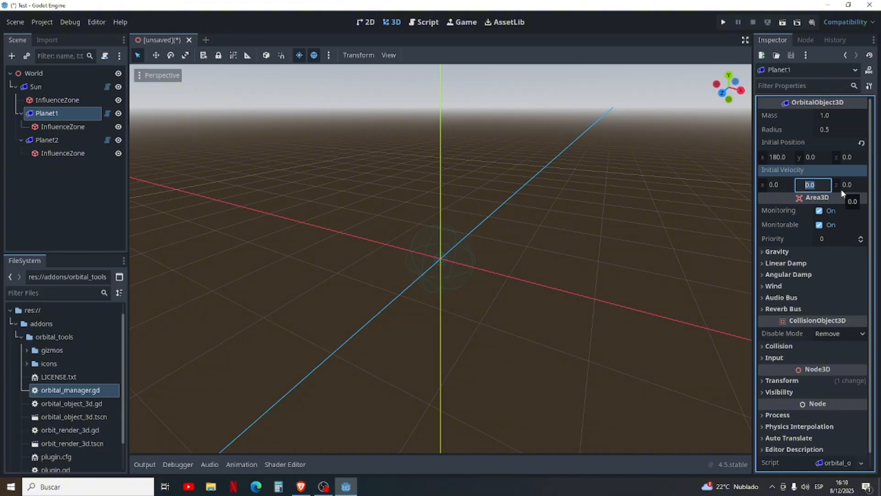
text(20)
click(778, 184)
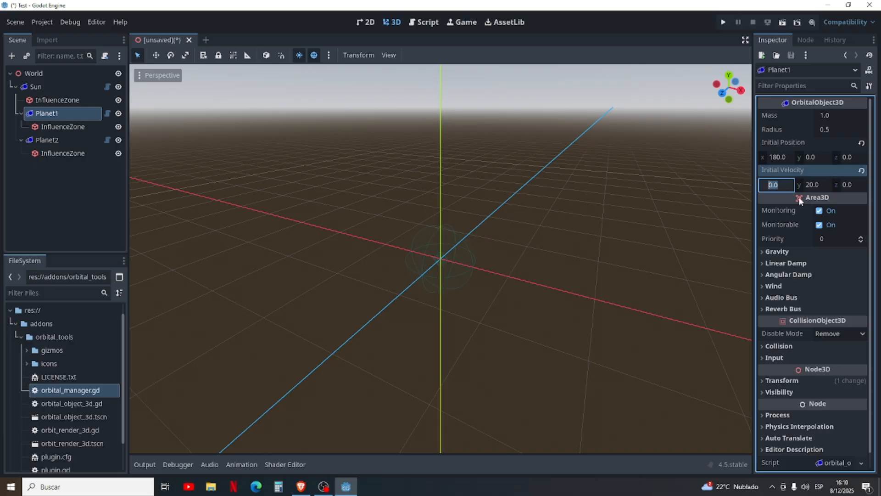
click(143, 465)
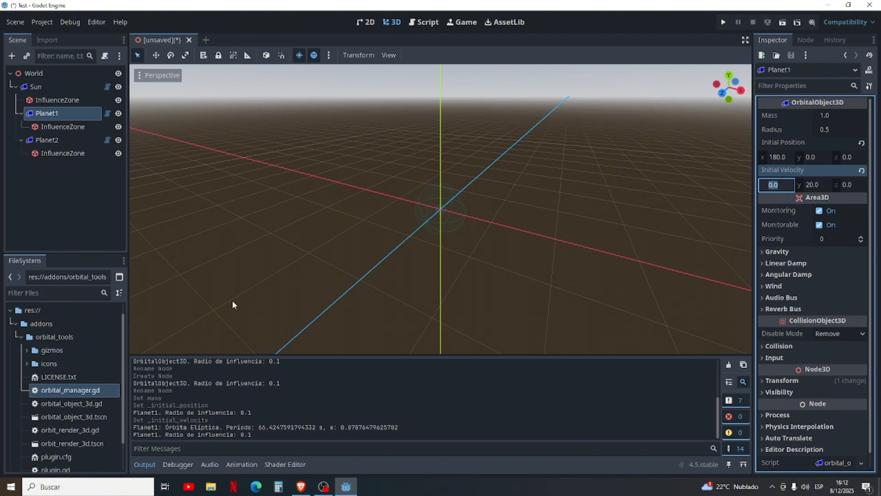
Set Planet2's initial X position to 300
click(63, 142)
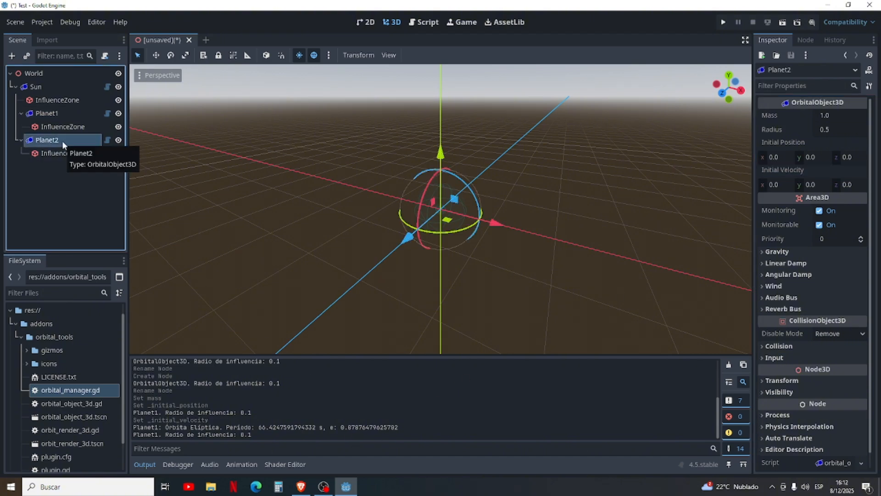
click(783, 157)
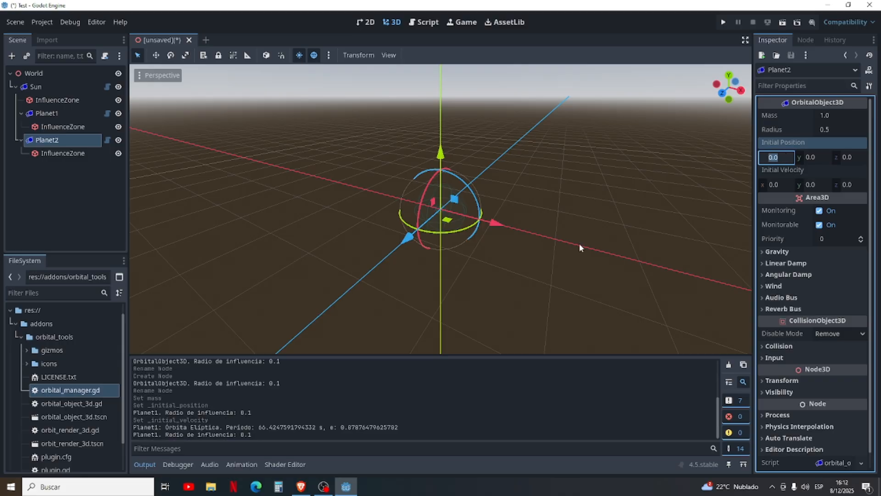
scroll(509, 261, down, 20)
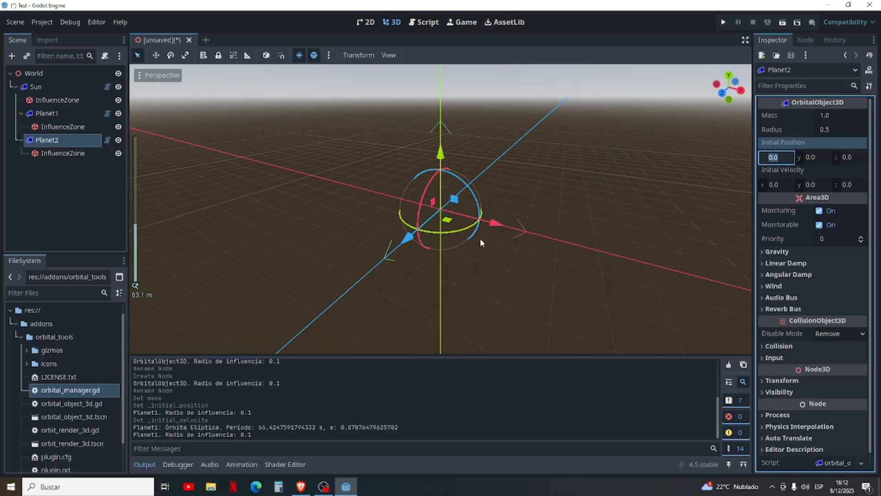
scroll(480, 239, down, 20)
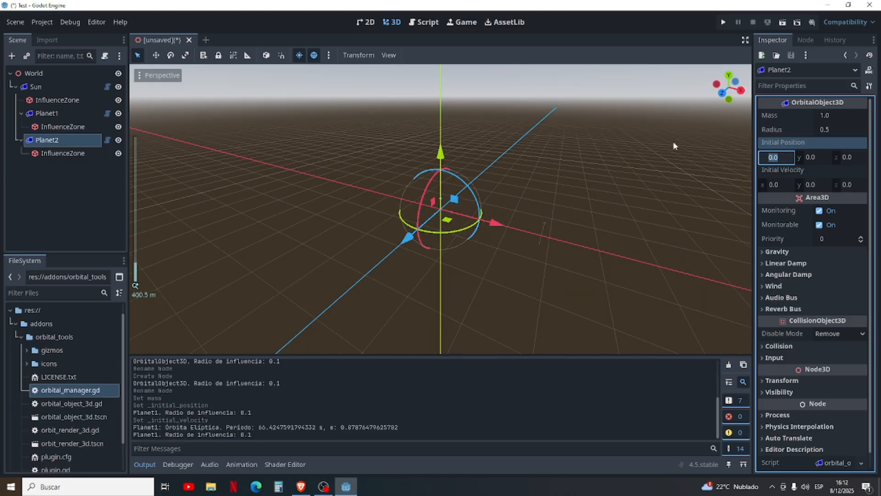
text(300)
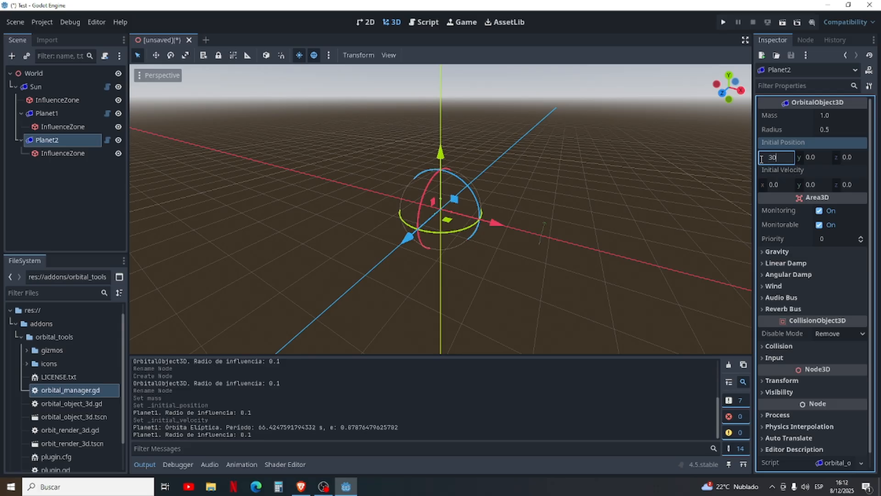
Set Planet2's initial Y velocity to 10 and fine-tune it up to 14.085
click(815, 185)
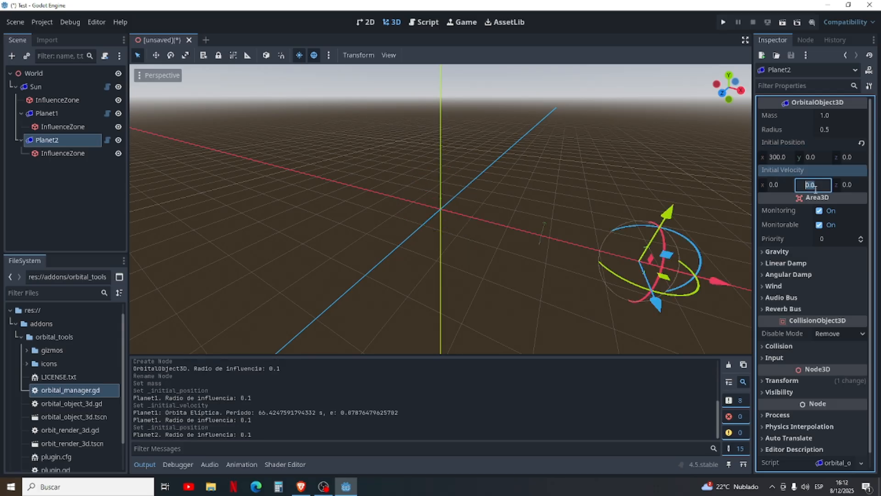
text(10)
key(shift+Tab)
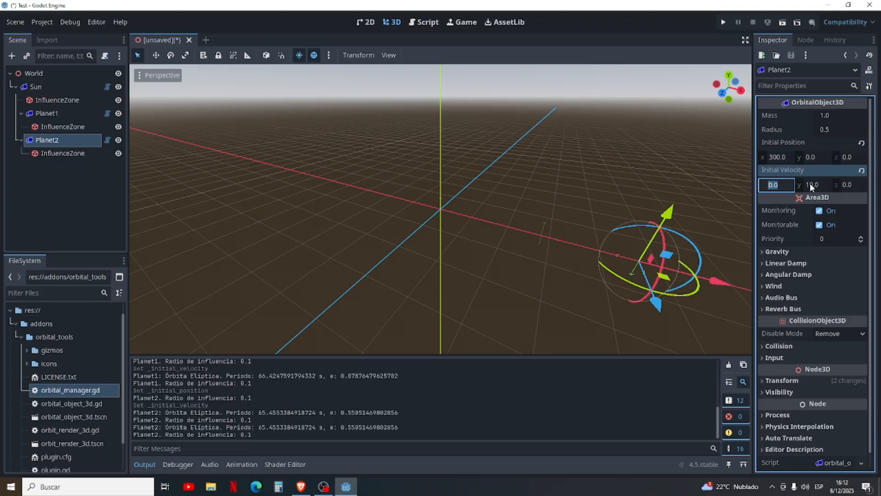
drag(809, 182, 860, 183)
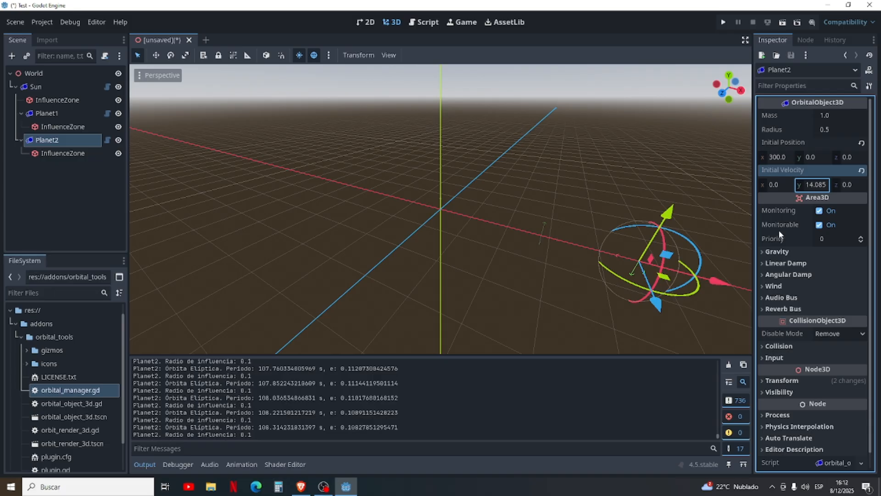
Set Planet2's initial Z velocity to 4 and check its velocity direction in the 3D view
click(856, 184)
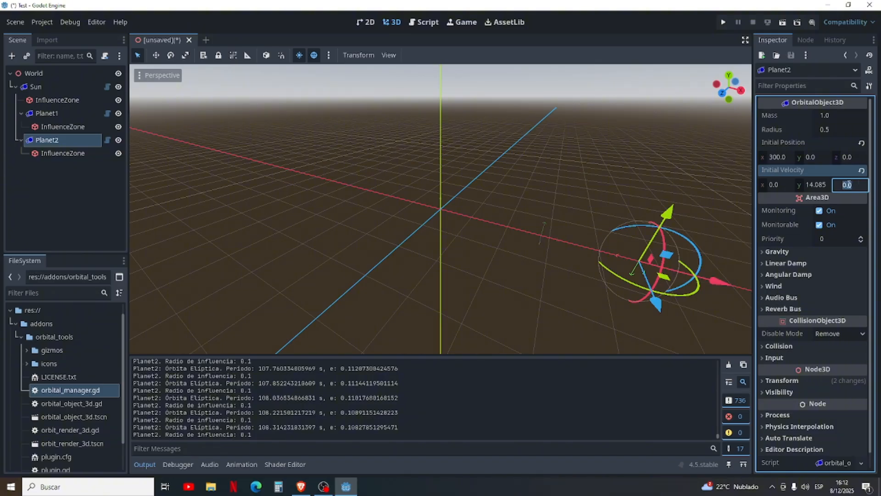
key(BackSpace)
text(4)
key(Return)
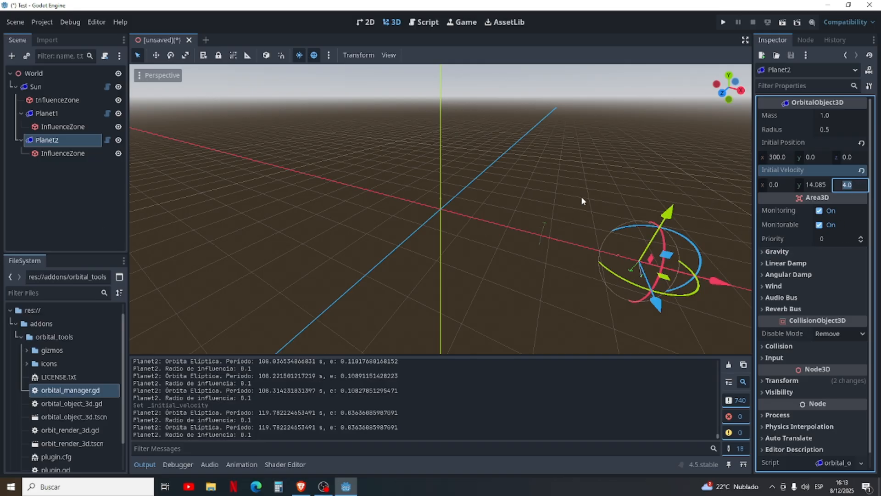
middle_drag(582, 197, 582, 193)
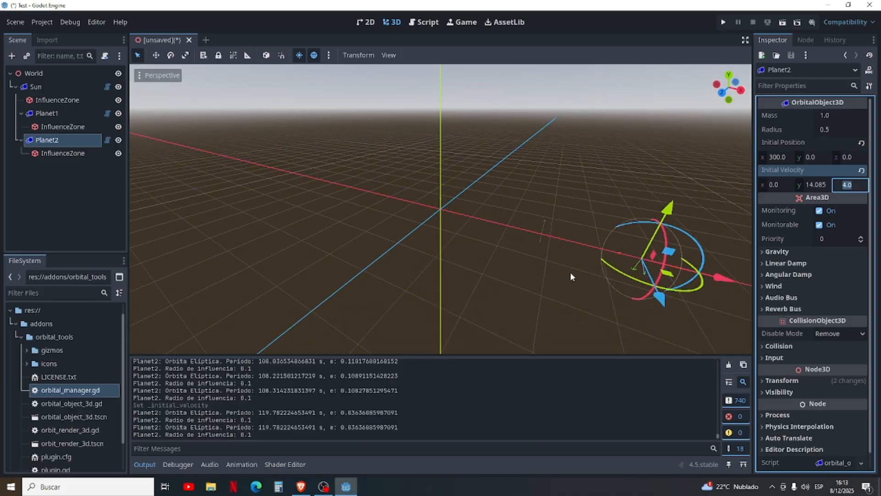
middle_drag(570, 273, 597, 275)
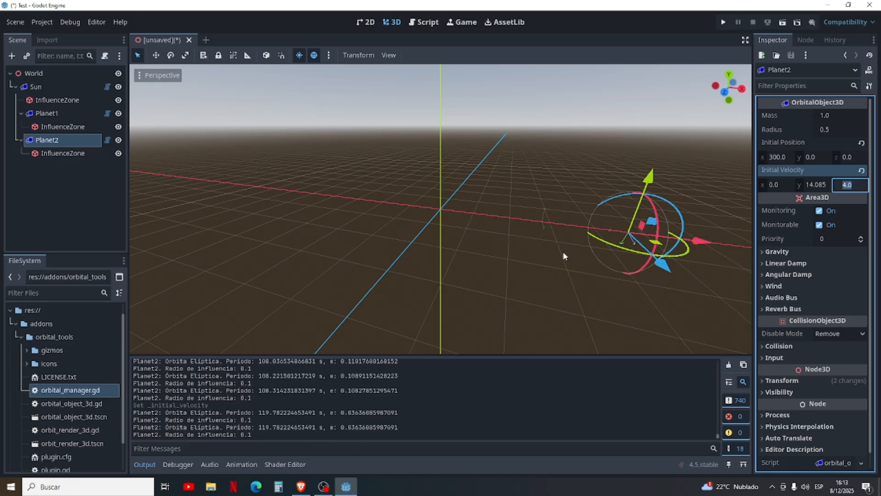
Add a CSGSphere3D node as a child of Sun, placed directly below Sun's InfluenceZone
click(16, 324)
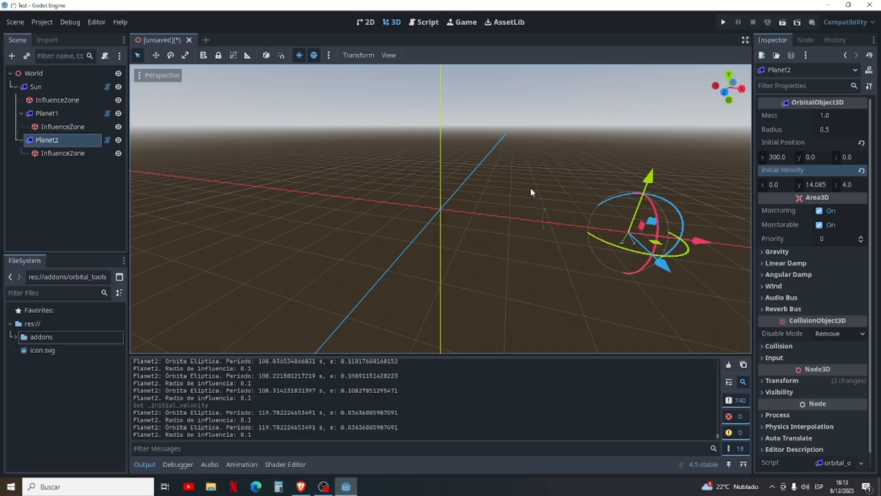
click(58, 88)
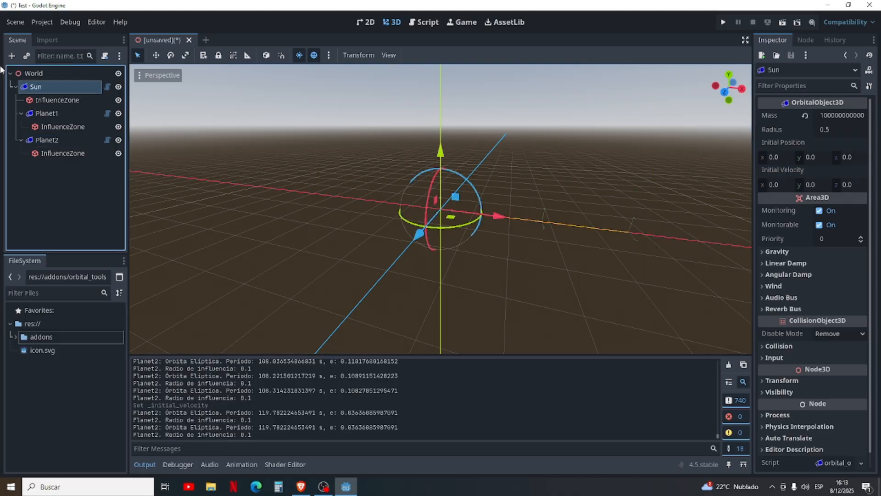
click(12, 56)
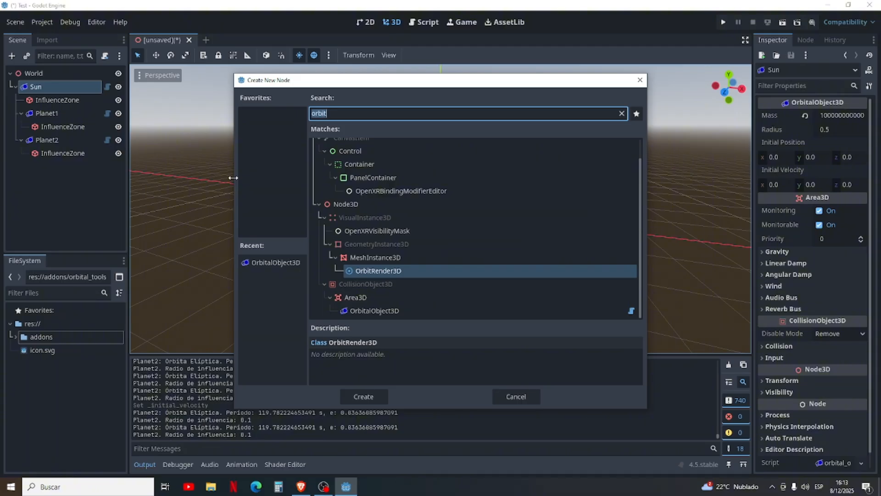
text(cs)
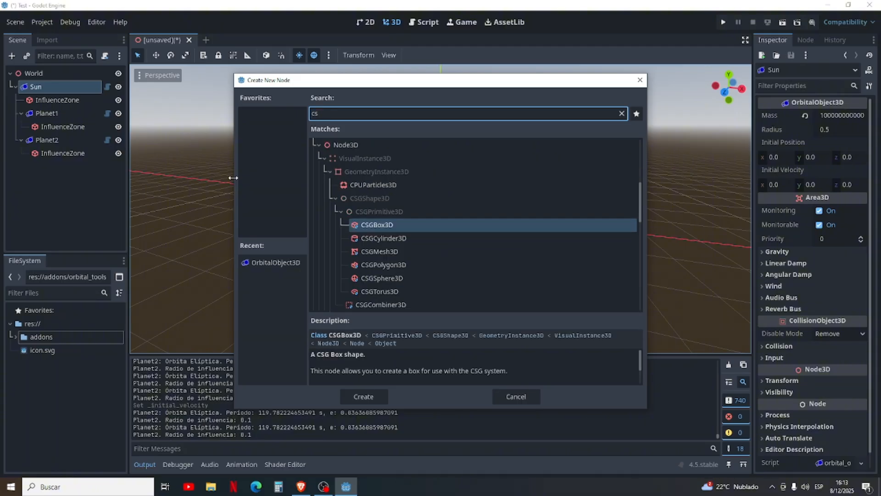
click(384, 279)
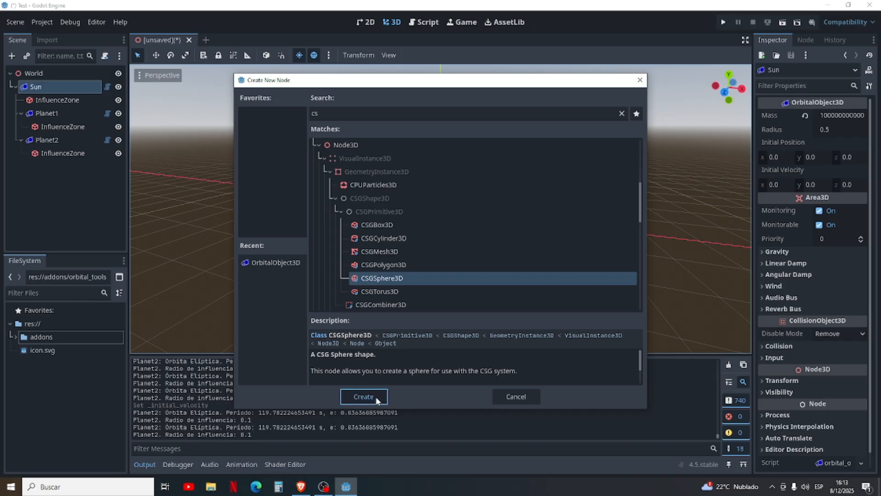
click(364, 396)
drag(92, 167, 62, 109)
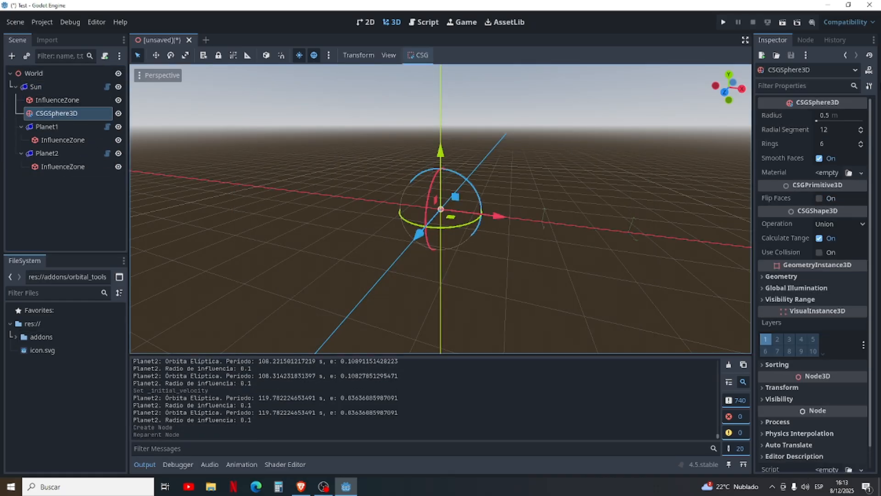
Set the Sun sphere's radius to 12 m and assign it a new StandardMaterial3D
click(842, 115)
text(12)
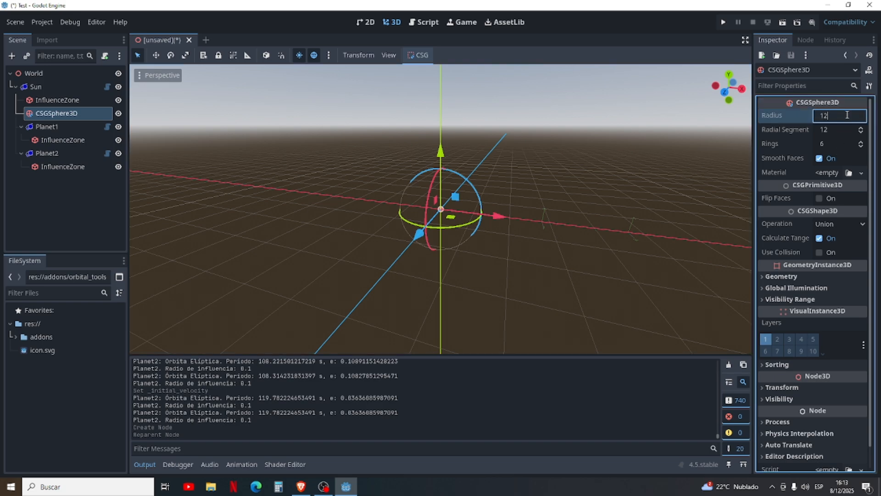
click(831, 173)
click(835, 202)
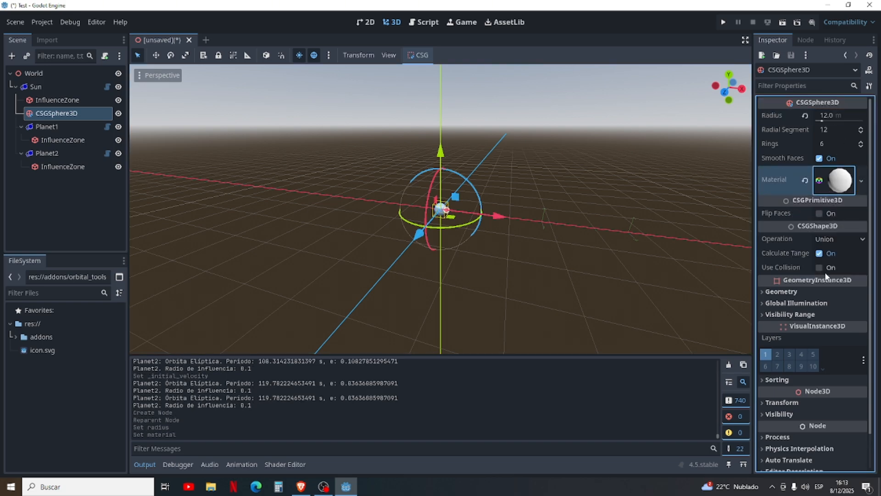
Enable emission on the Sun sphere's material with colour ffcba8 and an energy multiplier of 1.52
click(839, 184)
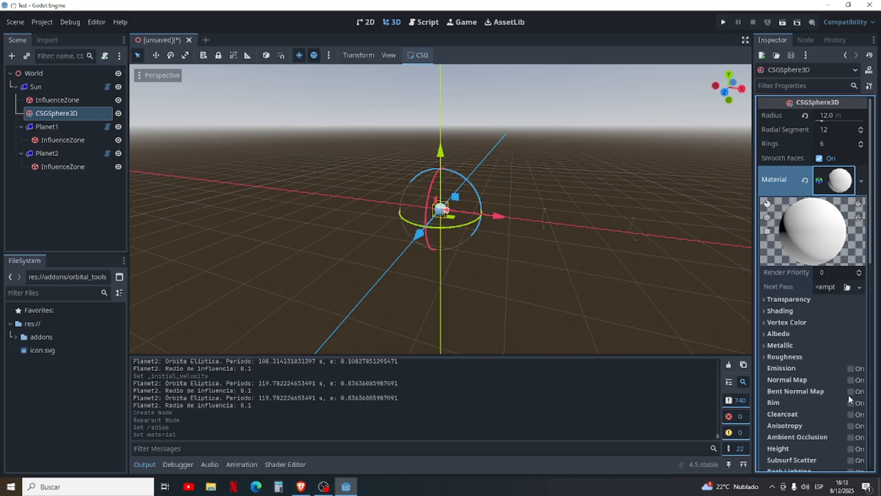
click(851, 369)
click(829, 382)
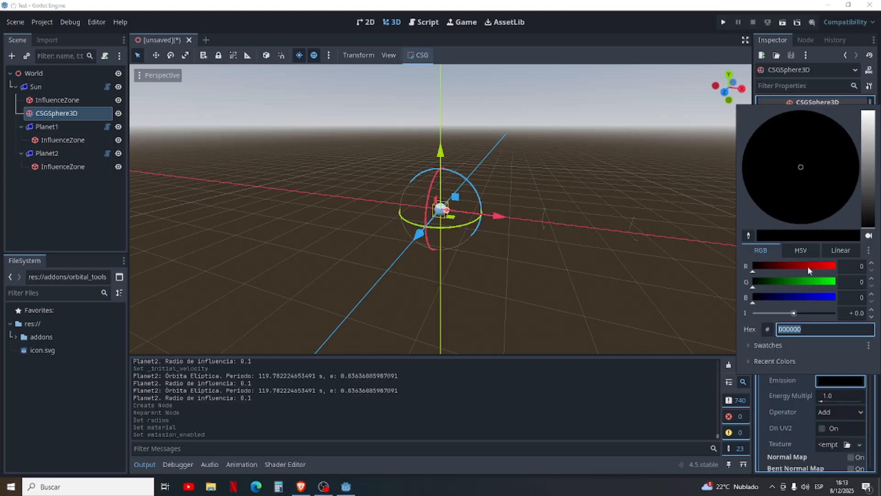
drag(808, 266, 834, 266)
click(818, 282)
click(807, 297)
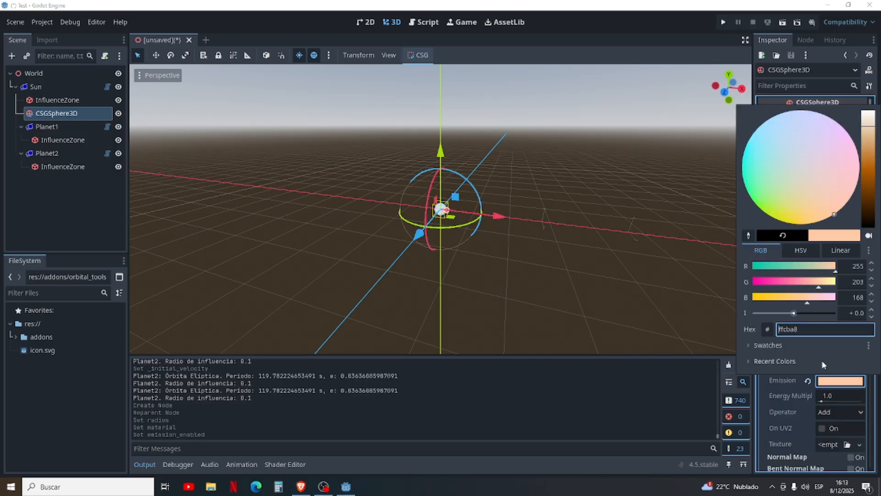
click(823, 403)
drag(827, 400, 815, 401)
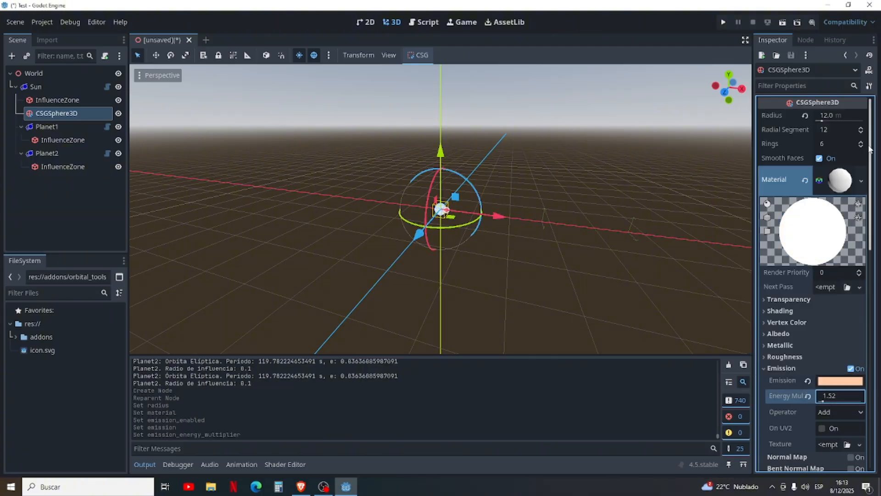
Set the Sun sphere's radial segments to 24, change its ring count, and check the sphere in the 3D view
click(840, 132)
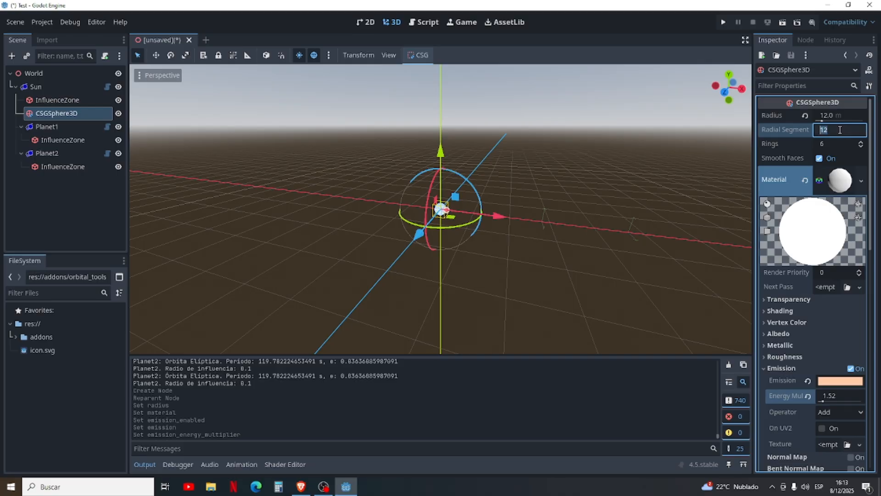
text(245)
click(834, 143)
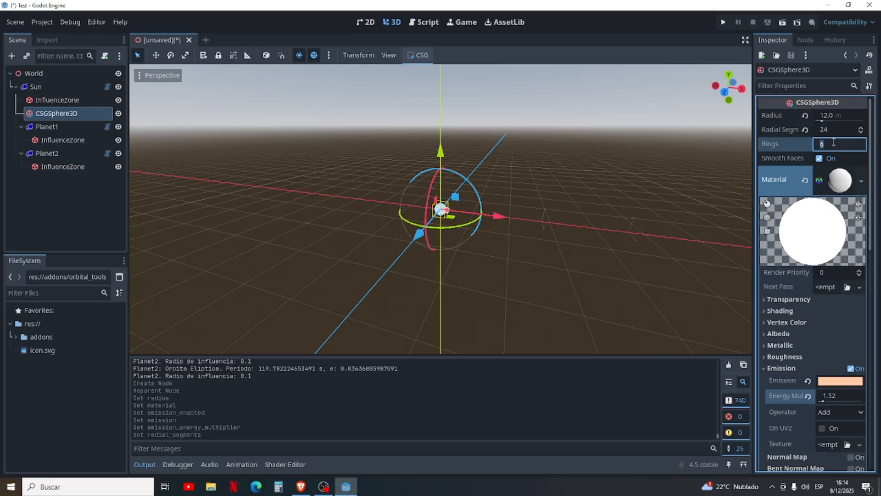
click(677, 139)
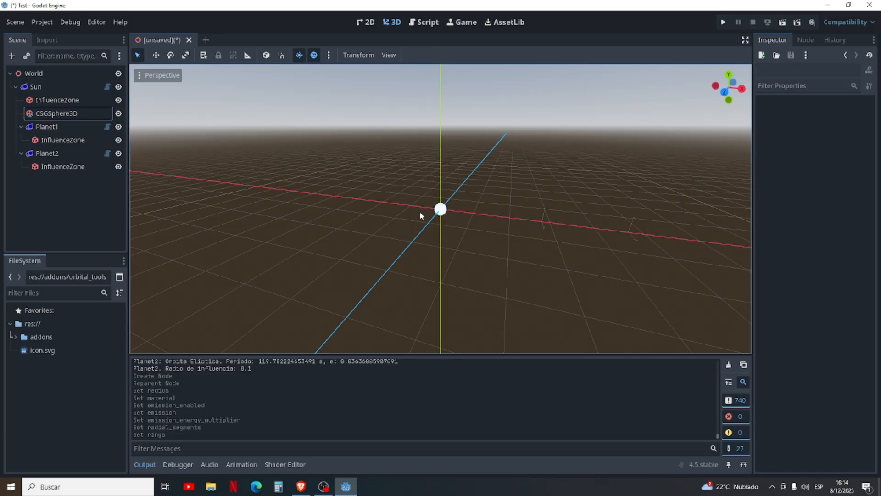
scroll(495, 204, up, 10)
scroll(486, 221, down, 14)
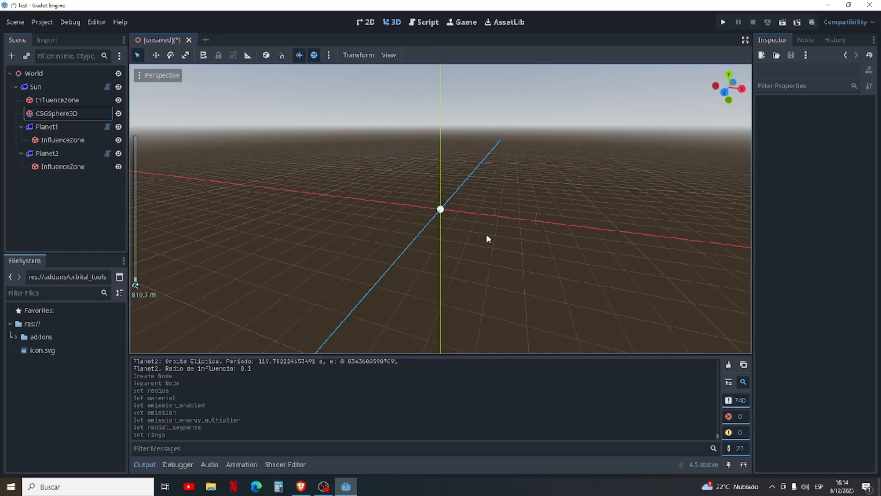
scroll(486, 234, up, 10)
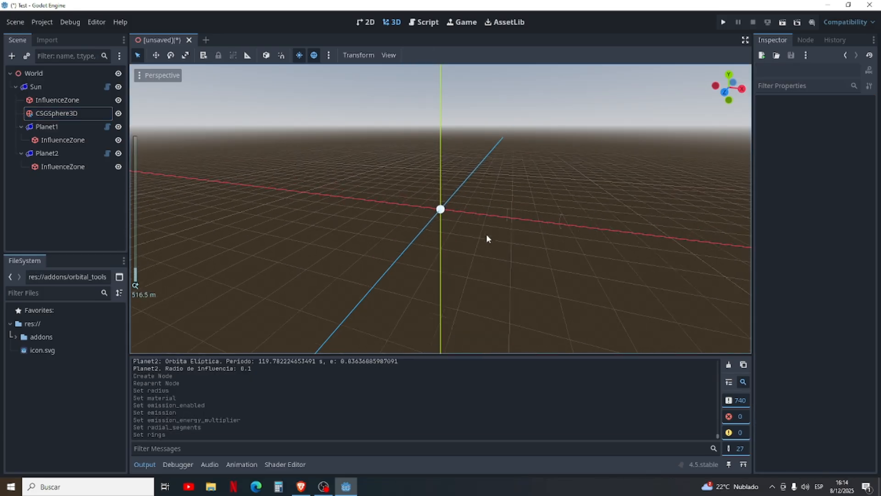
Add a CSGSphere3D node as a child of Planet1
click(56, 130)
click(11, 56)
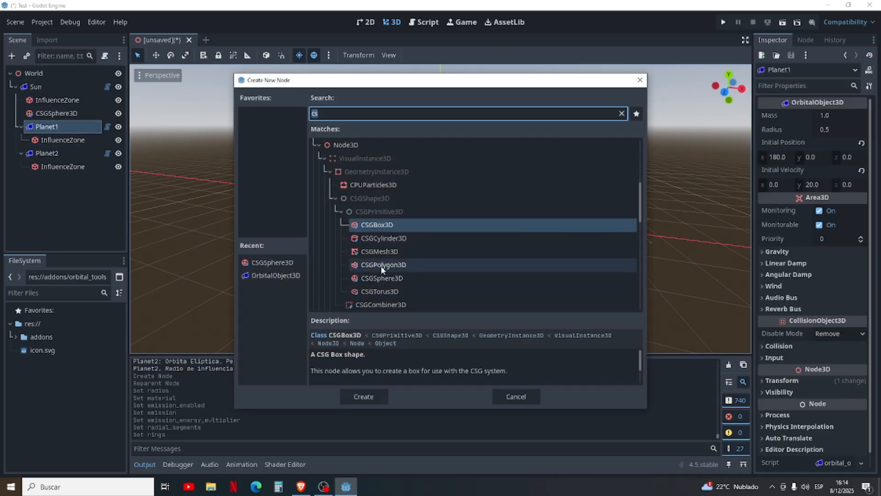
click(383, 278)
click(363, 396)
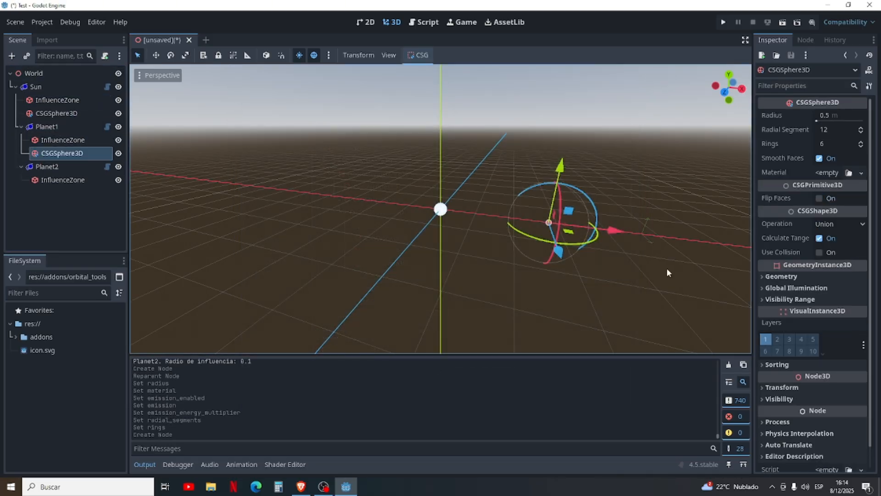
Set the Planet1 sphere's radius to 4 m, assign it a new StandardMaterial3D, and open the material's properties
click(840, 113)
text(4)
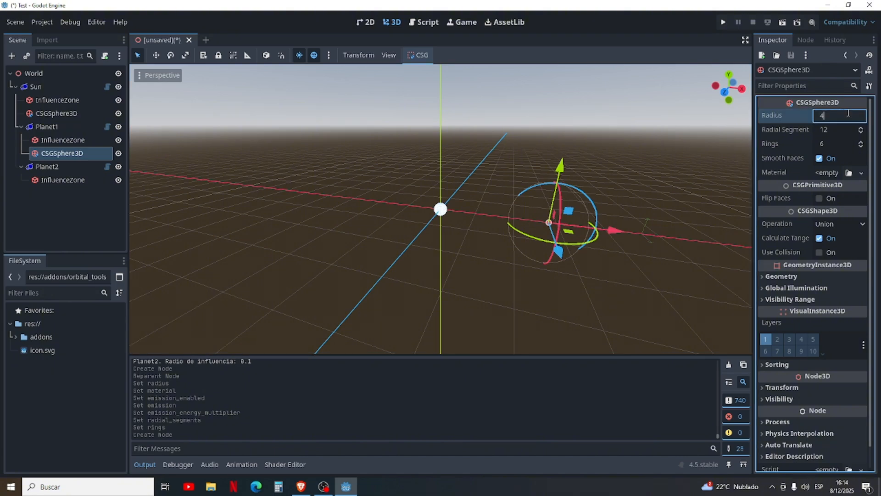
click(827, 172)
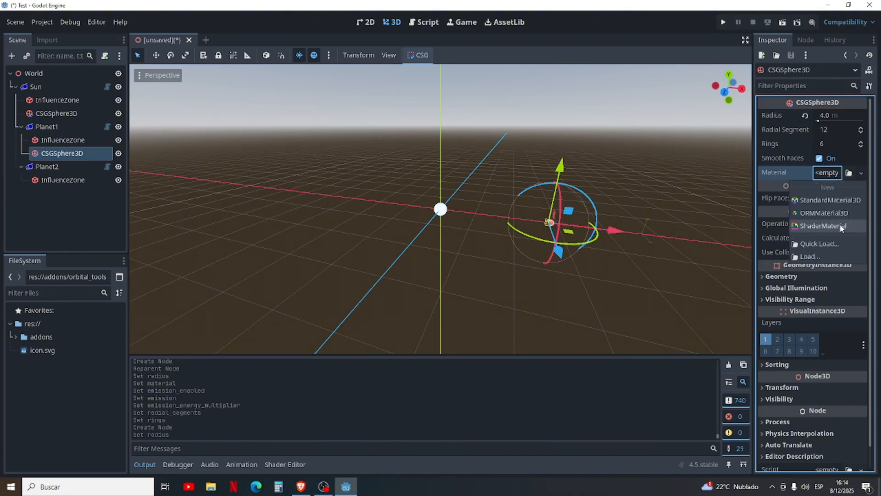
click(826, 199)
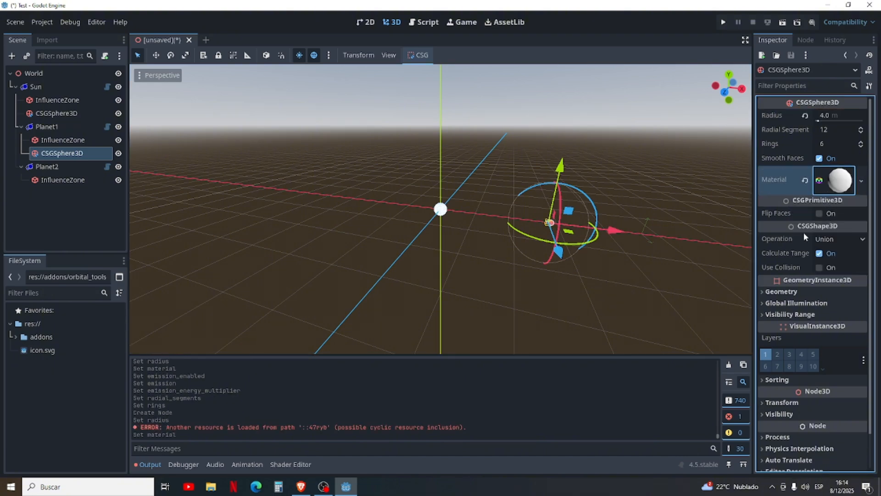
click(841, 181)
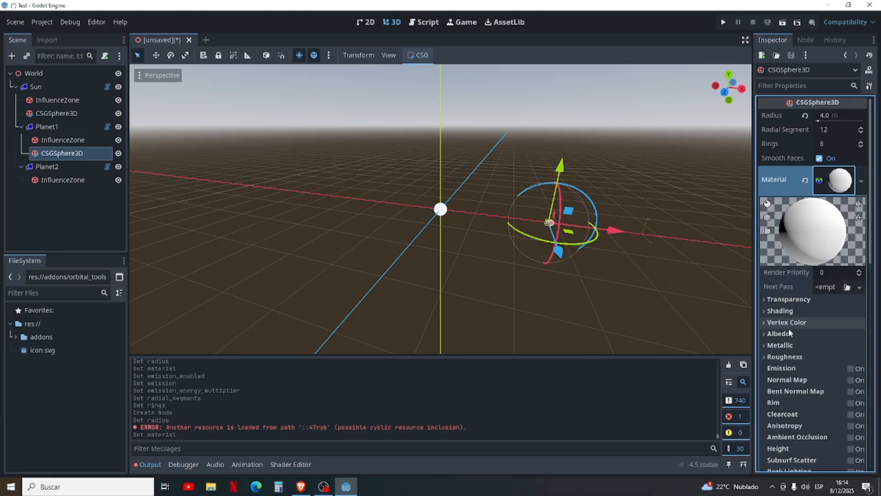
Set the albedo colour of the Planet1 sphere's material to a muted red and close the material's properties
click(785, 334)
click(833, 349)
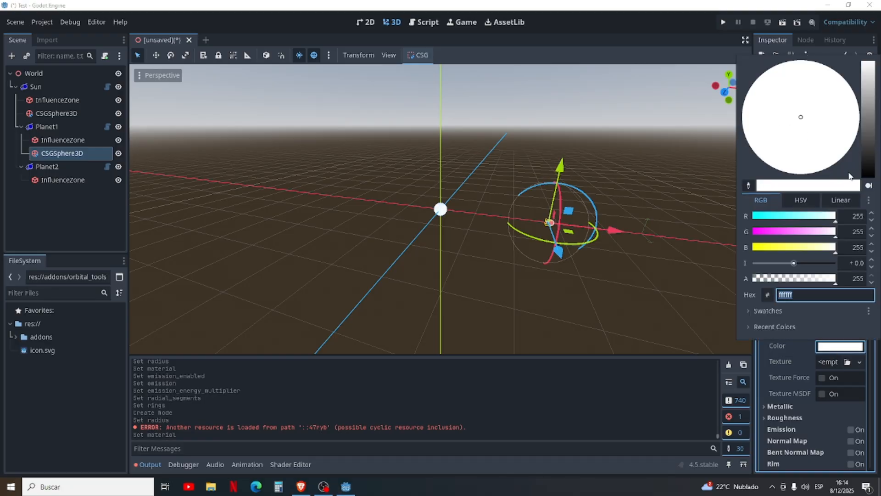
click(870, 123)
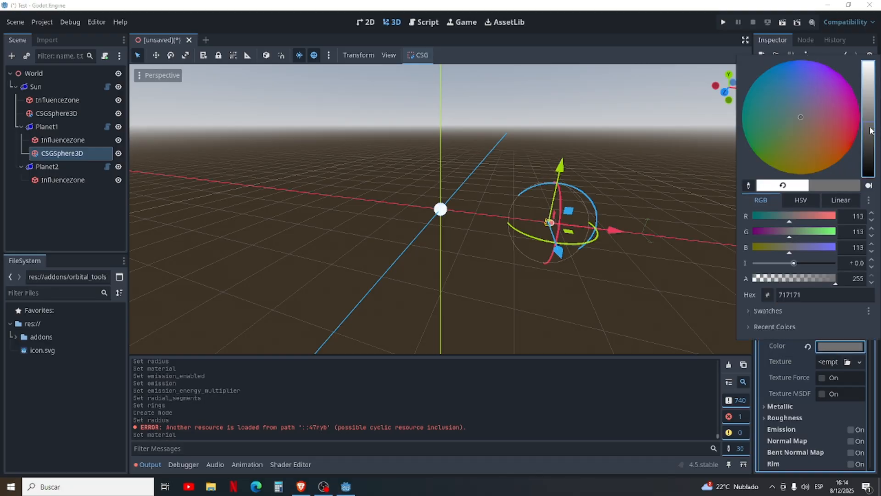
click(808, 216)
click(826, 351)
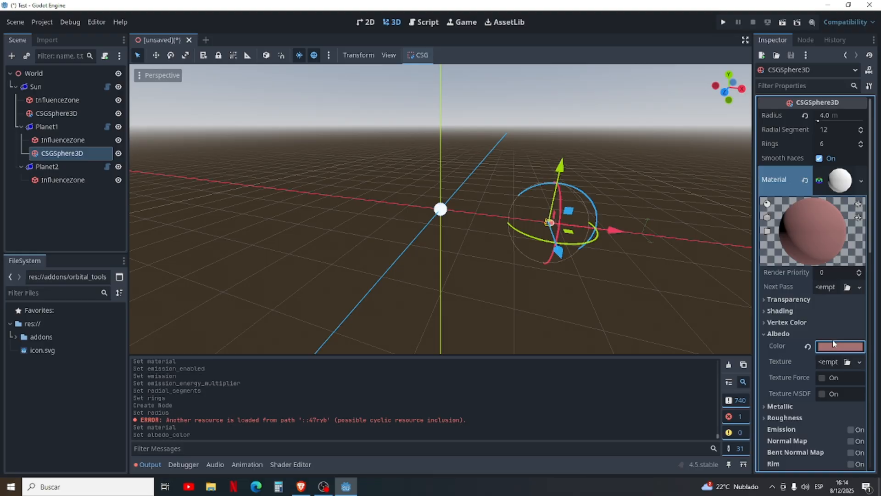
click(840, 183)
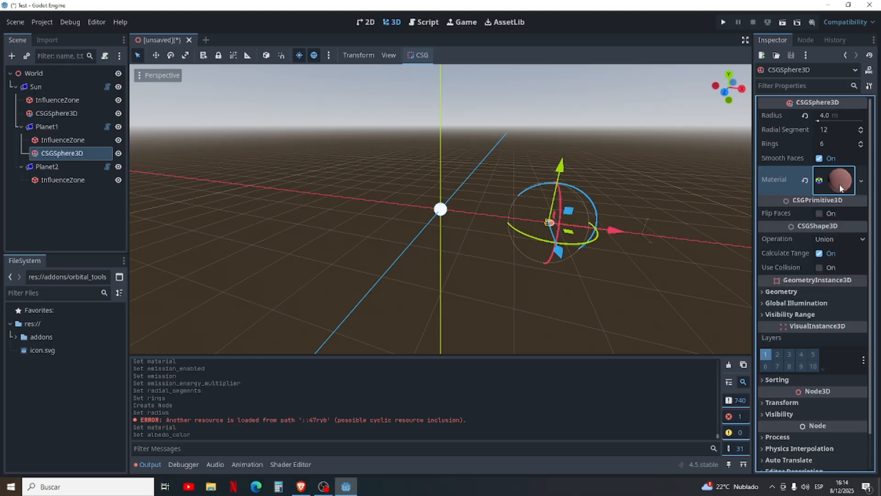
Add a CSGSphere3D node as a child of Planet2
click(48, 167)
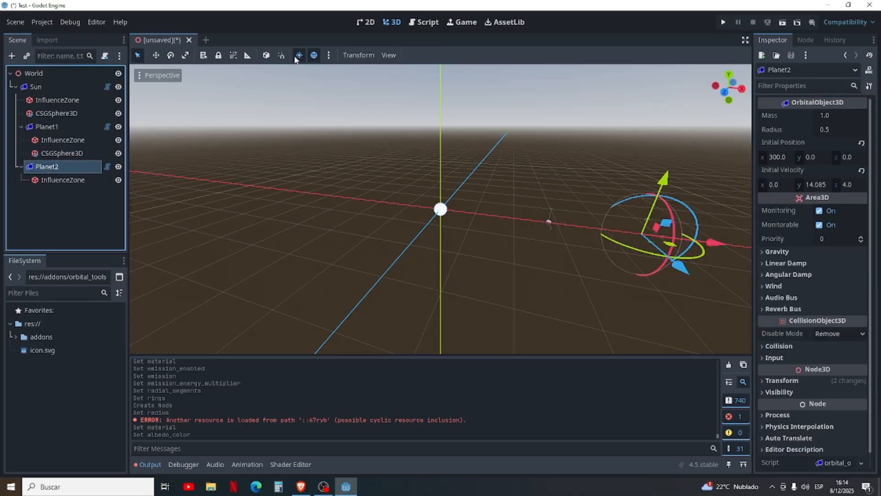
click(10, 57)
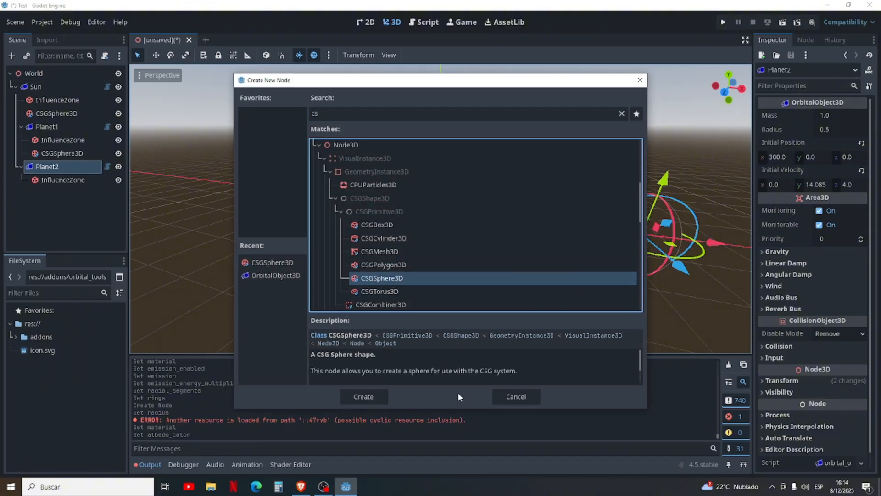
click(363, 396)
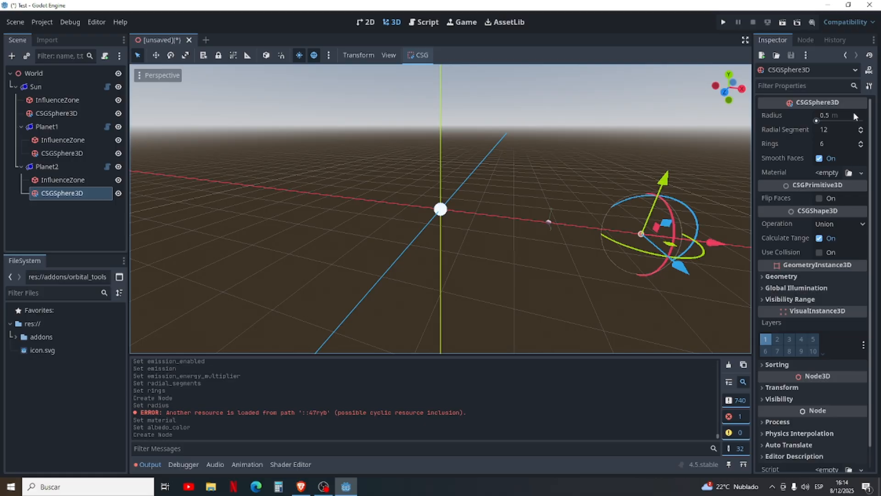
Set the Planet2 sphere's radius to 6 m, assign it a new StandardMaterial3D, and open the material's properties
click(846, 115)
text(5)
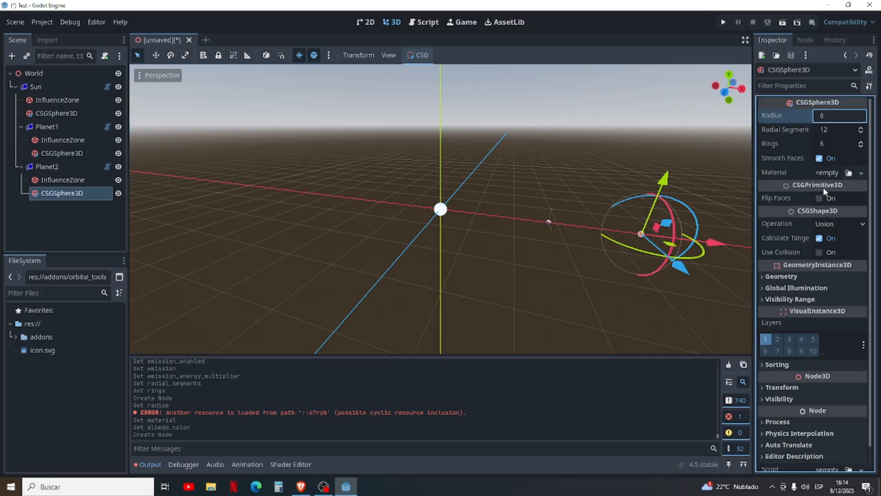
click(847, 173)
click(809, 191)
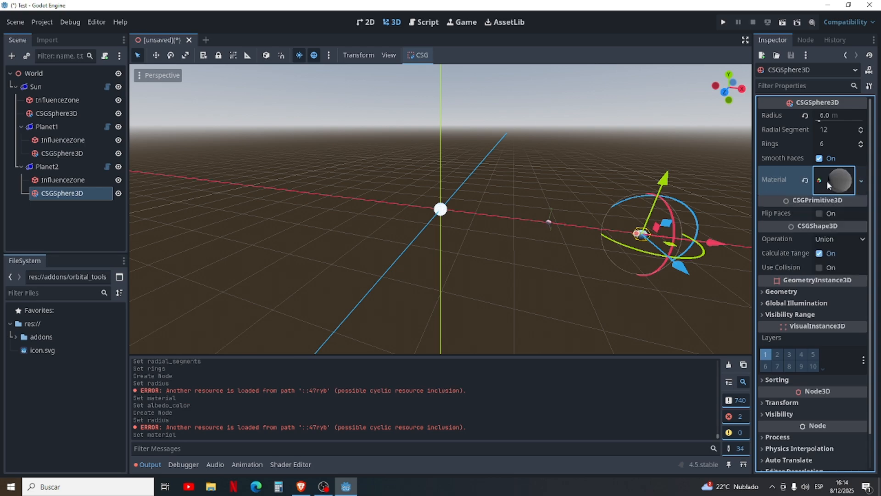
click(861, 181)
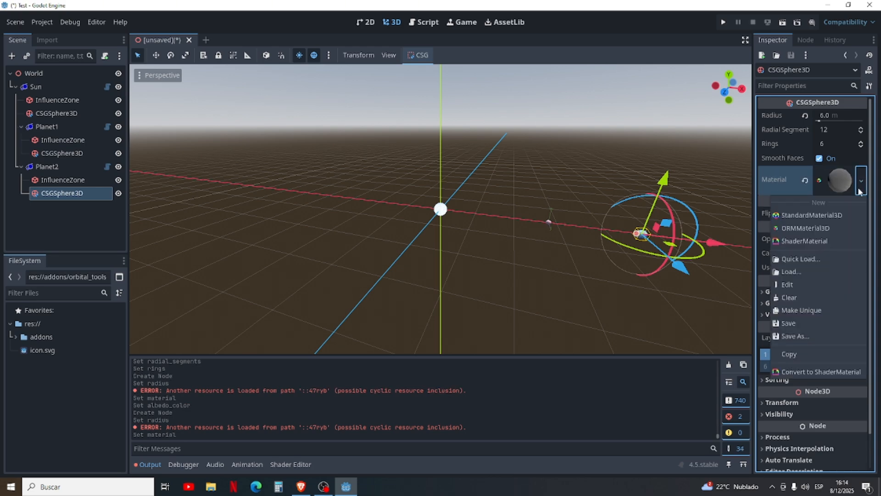
click(821, 214)
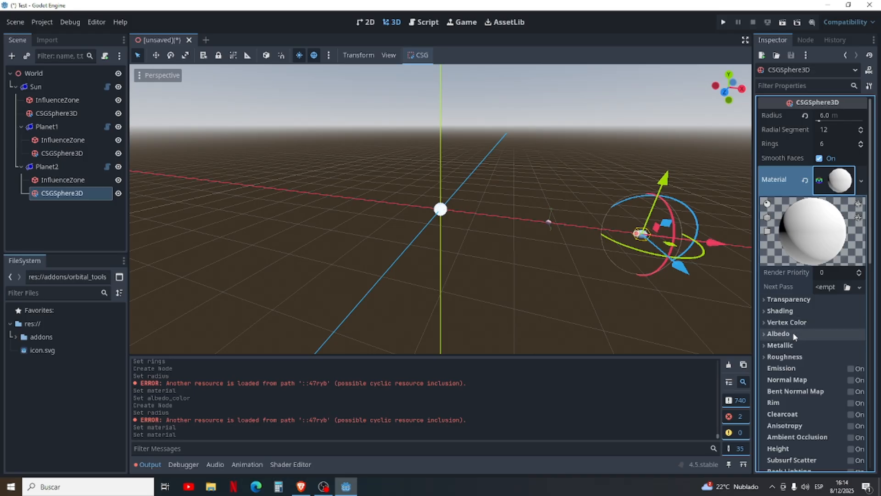
Set the albedo colour of the Planet2 sphere's material to a muted blue and check the planets in the 3D view
click(789, 333)
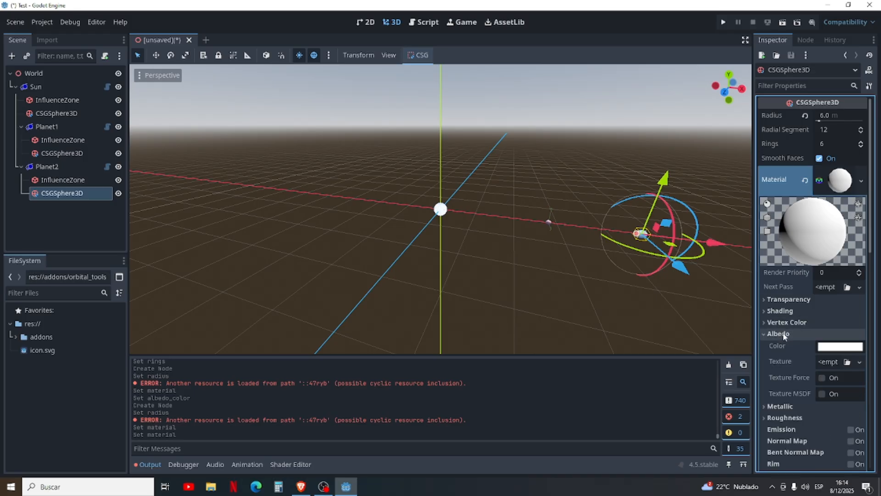
click(840, 347)
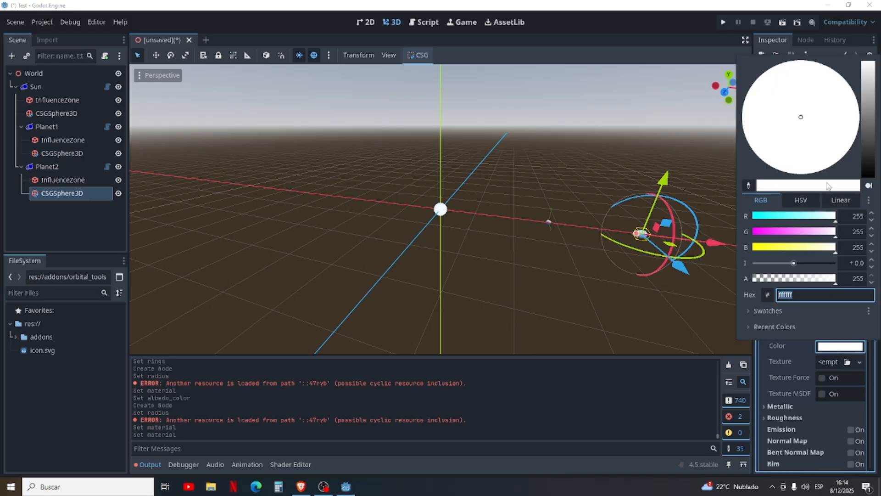
click(869, 121)
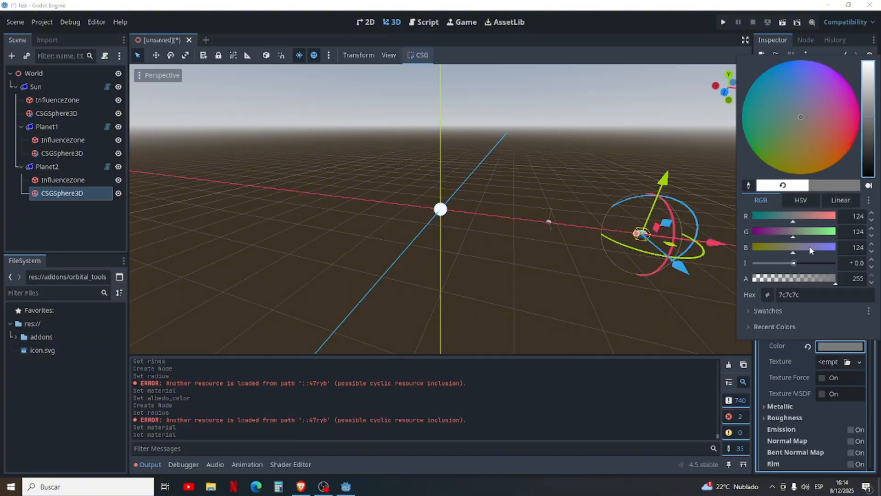
click(832, 343)
click(840, 180)
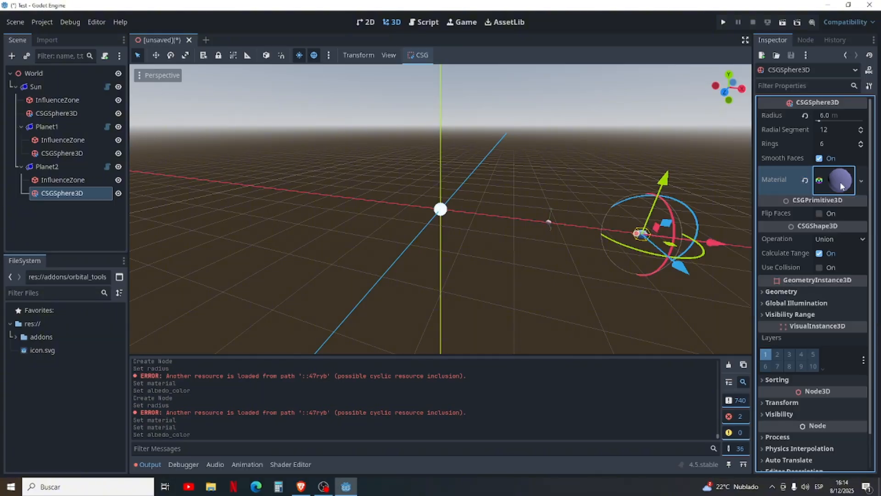
click(553, 96)
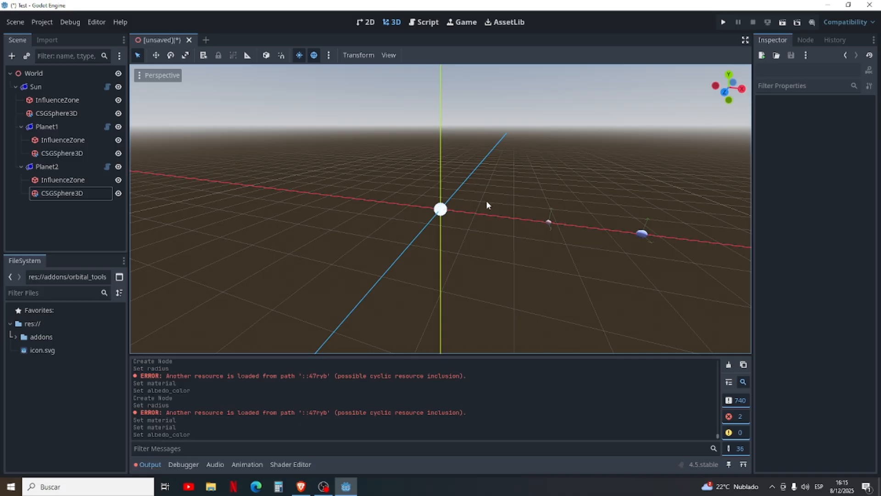
middle_drag(572, 239, 590, 249)
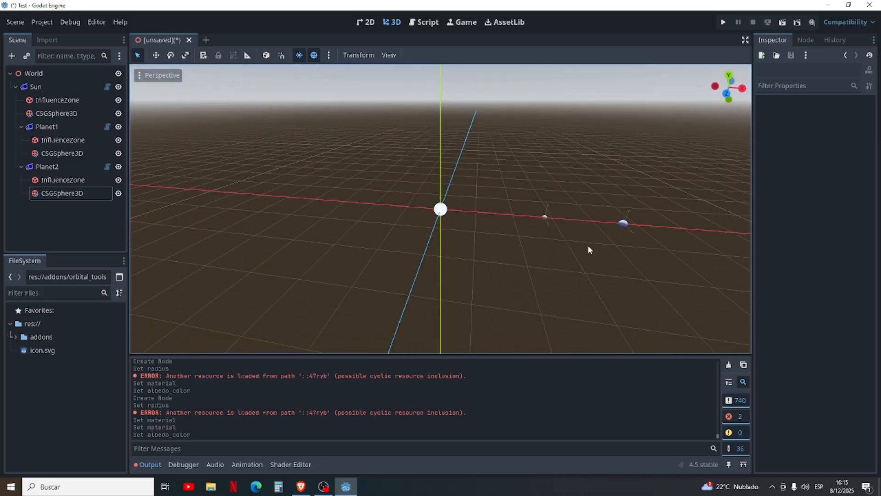
scroll(589, 250, up, 2)
Import camera_3d.gd, NightSkyHDRI002_4K-HDR.exr and spatial_env.tscn from the Addons folder in File Explorer into the project's res:// folder
click(89, 398)
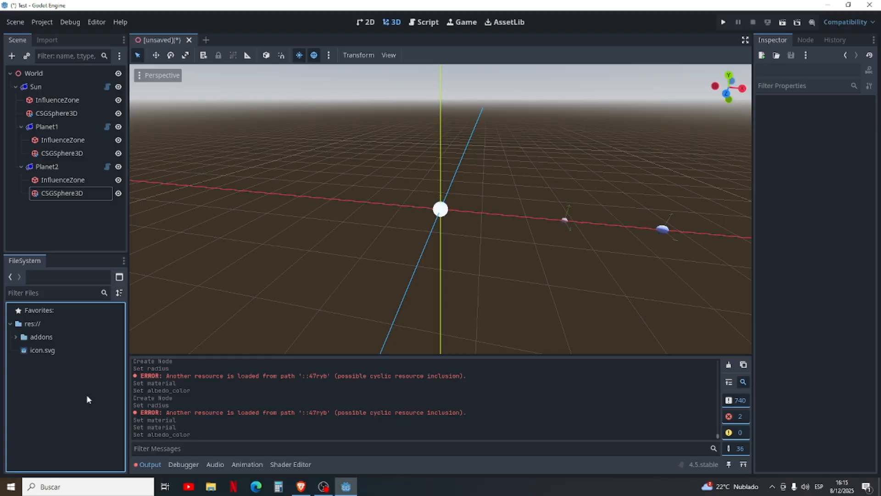
click(211, 487)
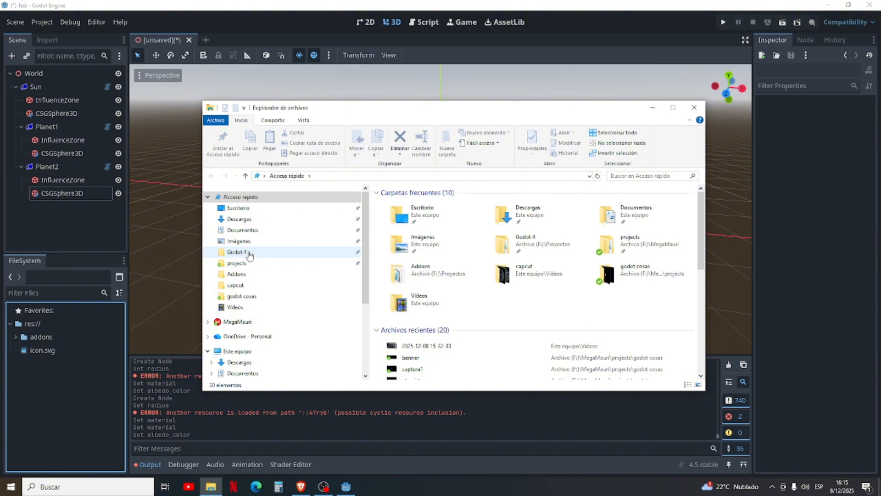
click(242, 274)
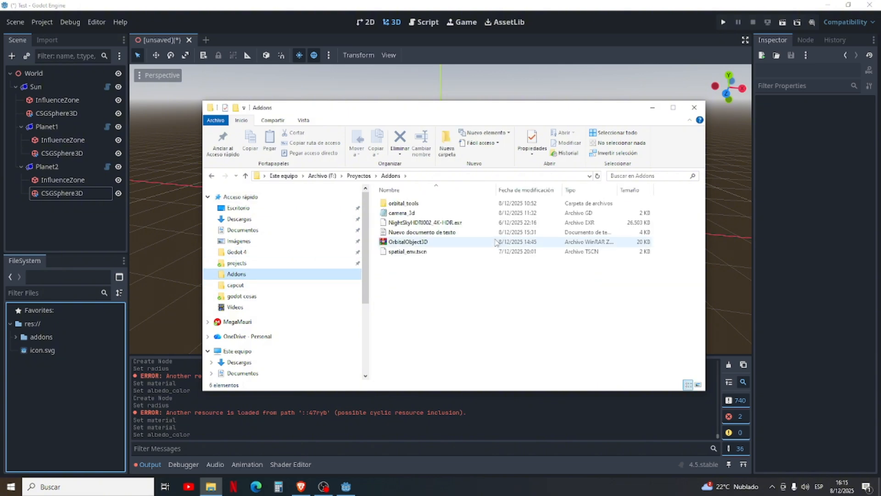
click(452, 213)
ctrl+click(443, 223)
ctrl+click(431, 252)
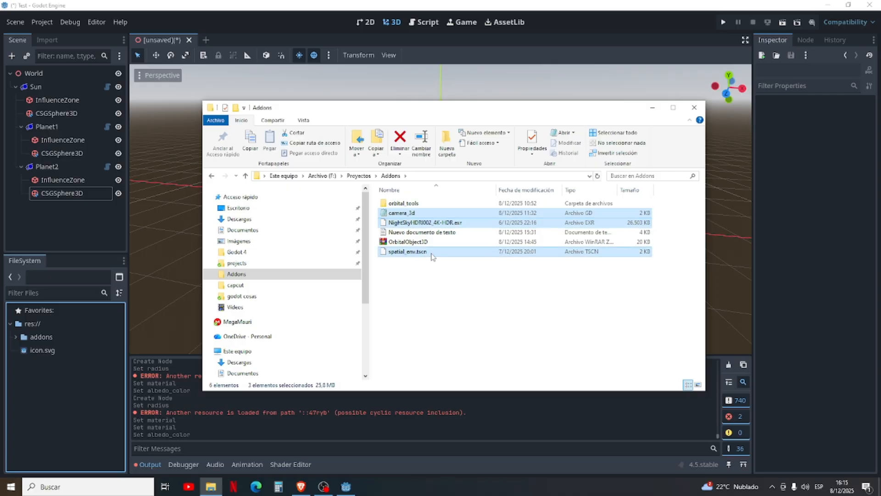
drag(431, 256, 55, 403)
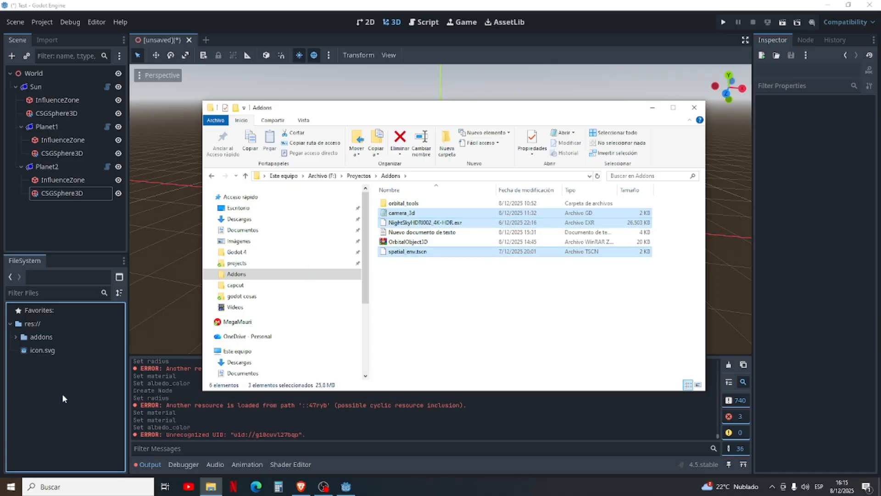
click(693, 109)
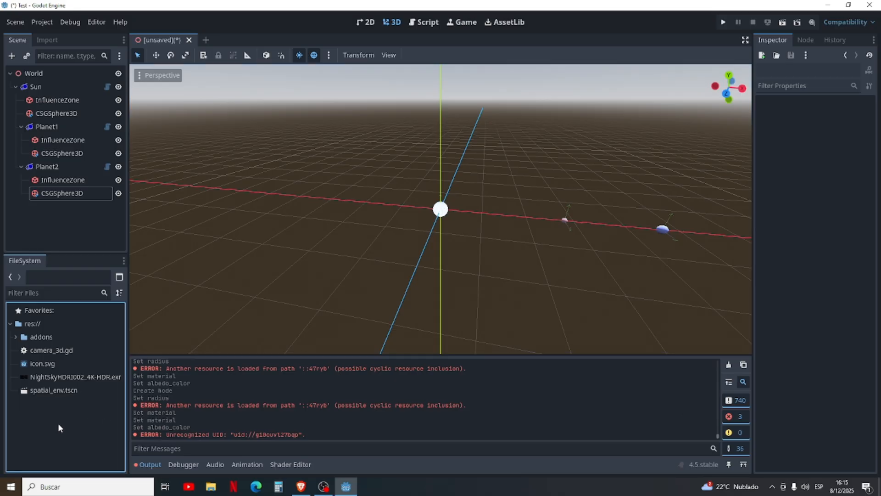
Instantiate spatial_env.tscn under World and move the SpatialEnv node above Sun in the scene tree
click(62, 393)
drag(49, 390, 43, 75)
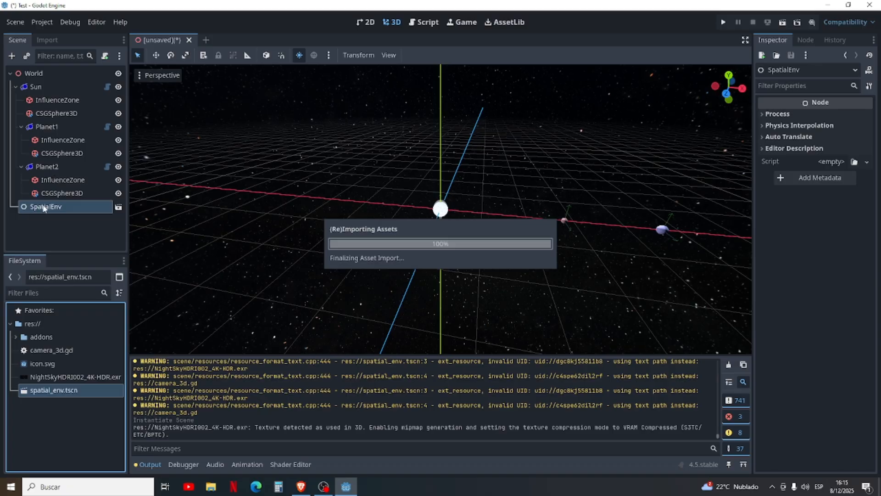
drag(40, 207, 44, 83)
click(65, 238)
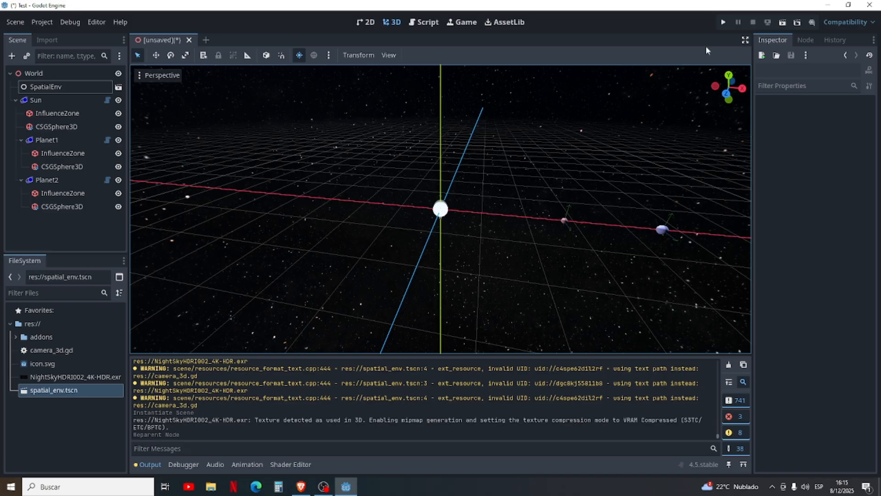
Run the project with the current scene as main scene, saved as world.tscn, watch the planets orbit, and close the game
click(724, 23)
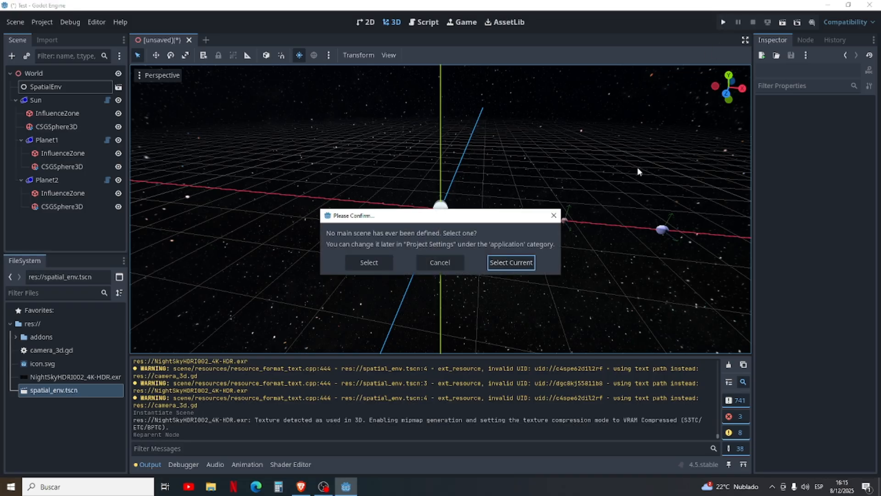
click(519, 269)
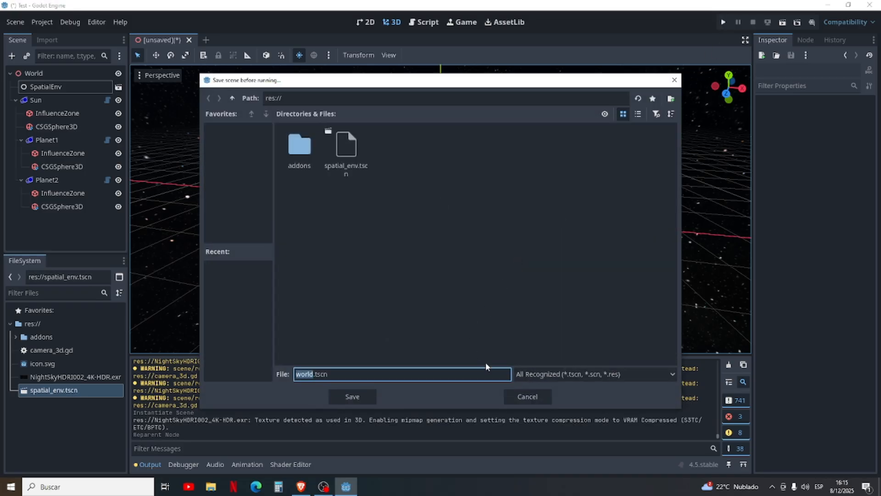
click(366, 396)
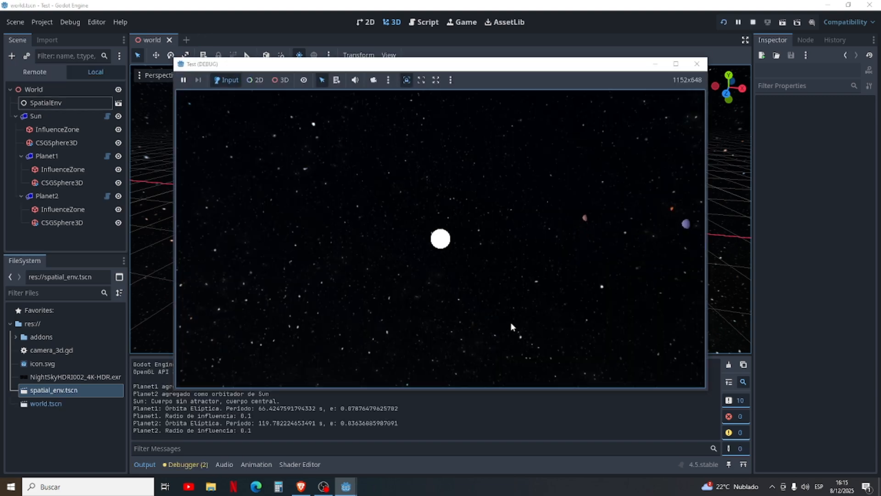
middle_drag(570, 248, 629, 208)
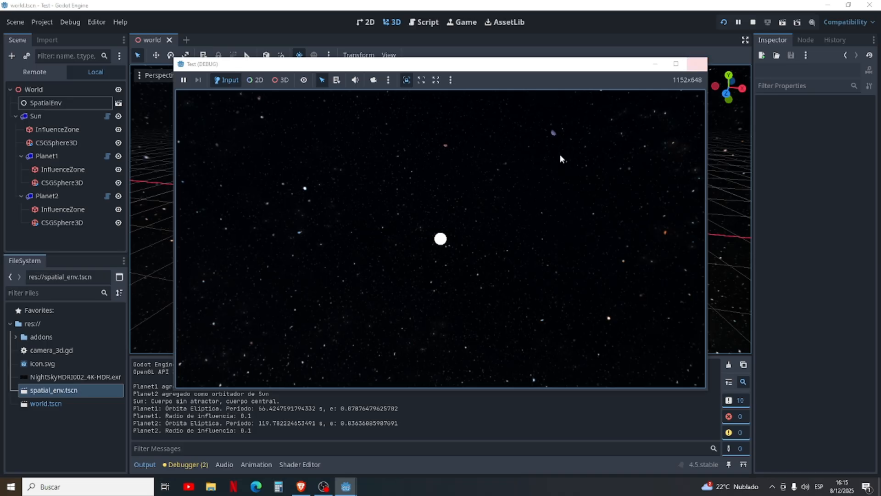
click(698, 65)
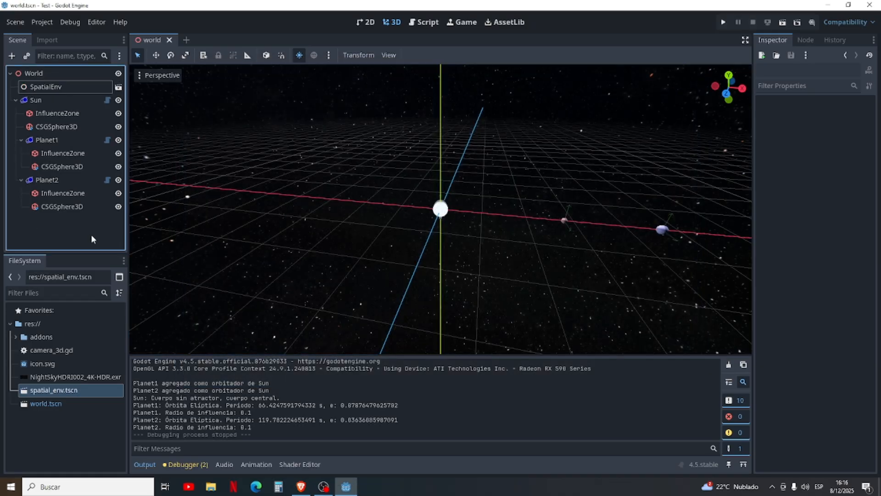
Add an OrbitRender3D node as a child of Sun
click(34, 101)
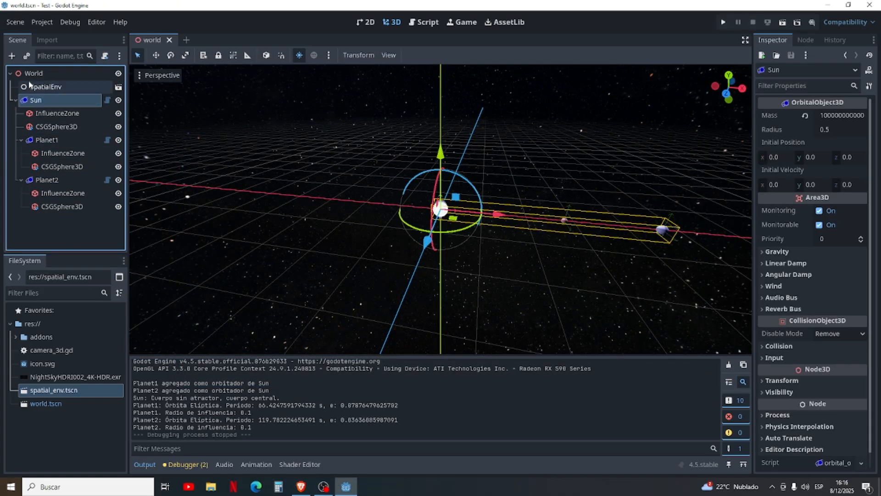
click(13, 56)
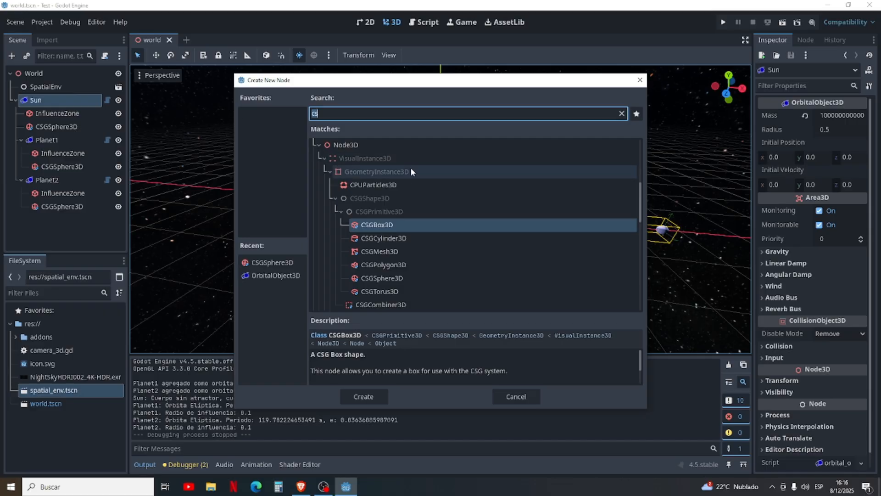
text(orbit)
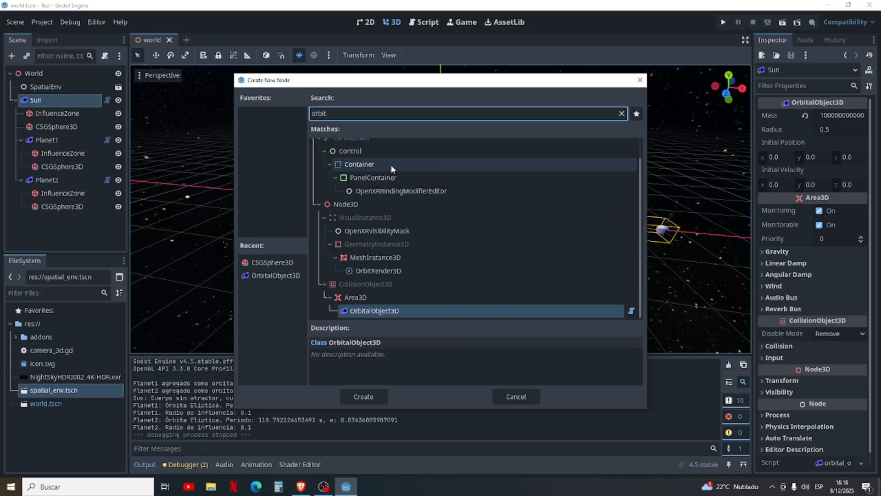
click(398, 272)
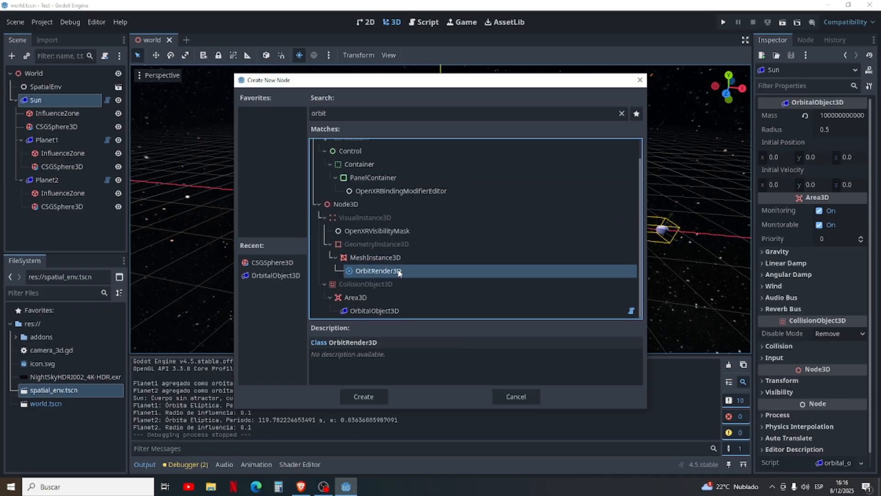
click(364, 396)
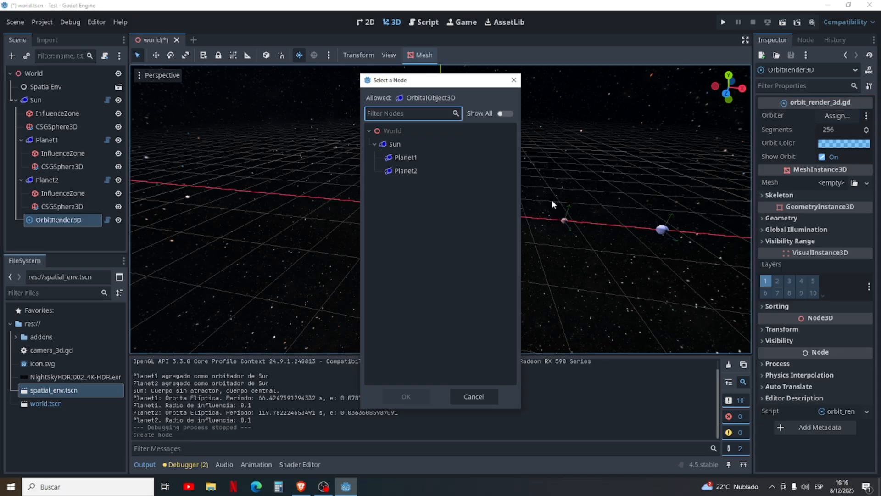
Assign Planet1 as the orbiter of the OrbitRender3D node under Sun
click(420, 158)
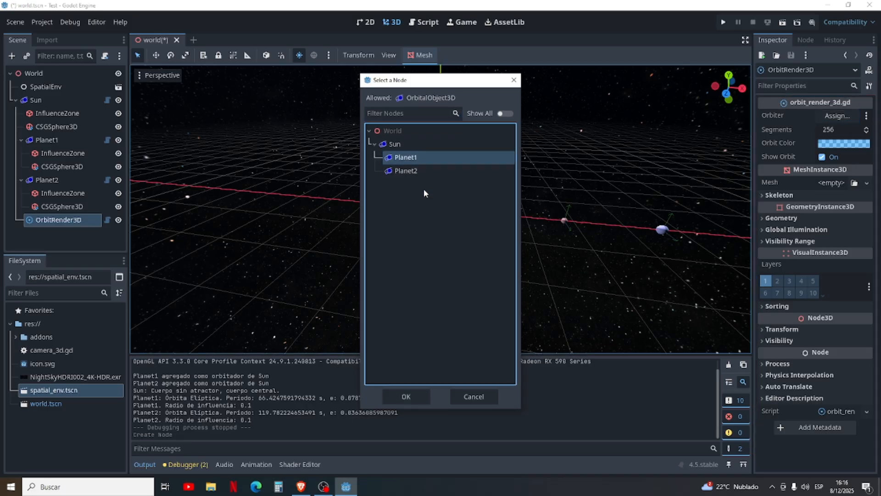
click(423, 391)
click(533, 252)
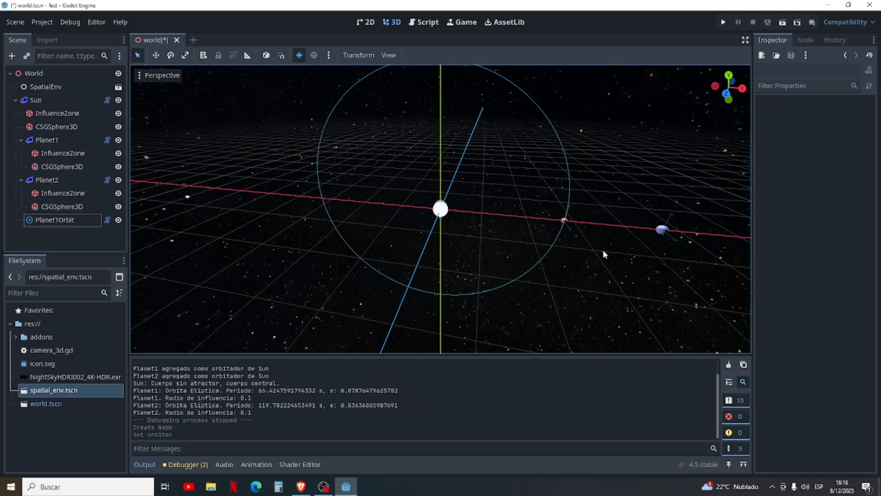
middle_drag(603, 249, 600, 229)
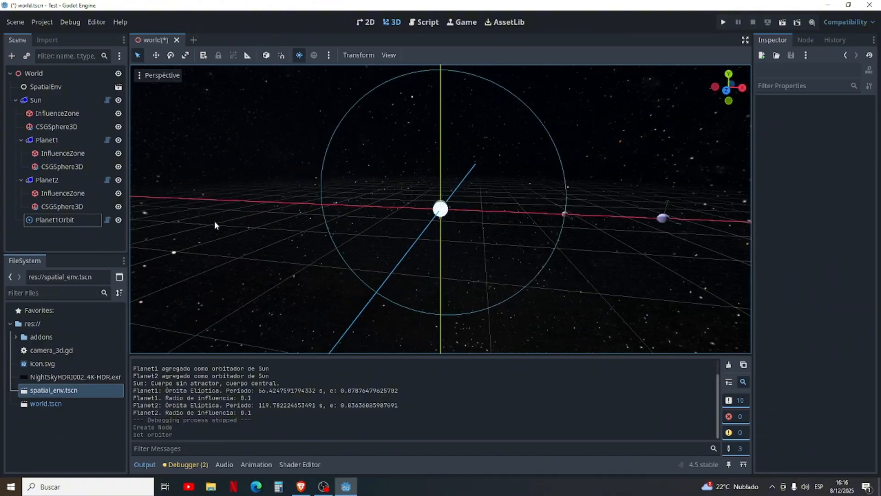
Add a second OrbitRender3D node as a child of Sun and assign Planet2 as its orbiter
click(40, 99)
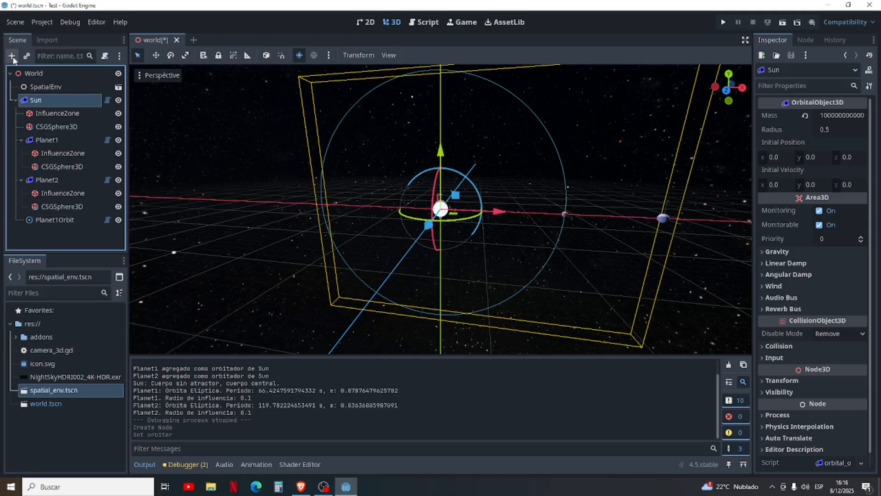
click(12, 56)
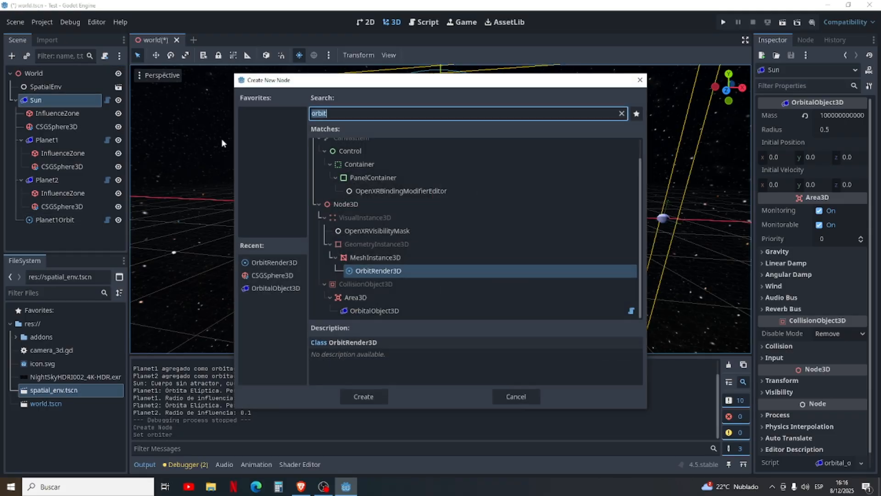
click(362, 396)
click(838, 115)
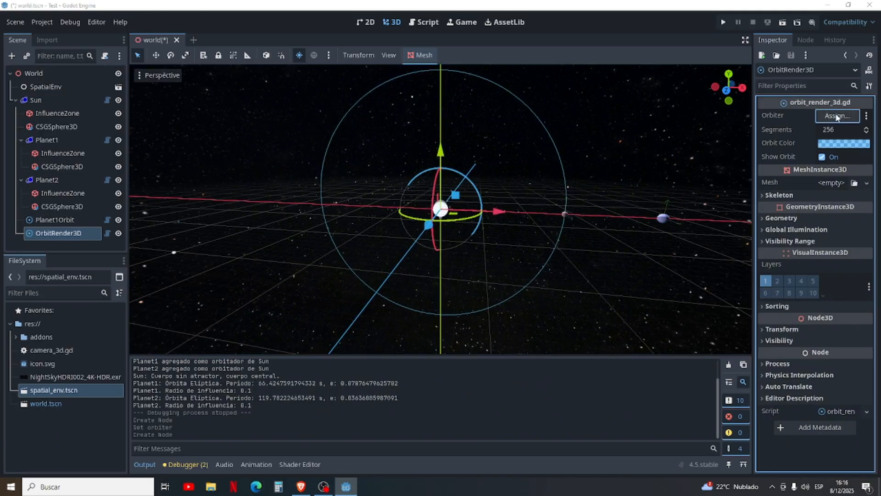
click(431, 170)
click(406, 396)
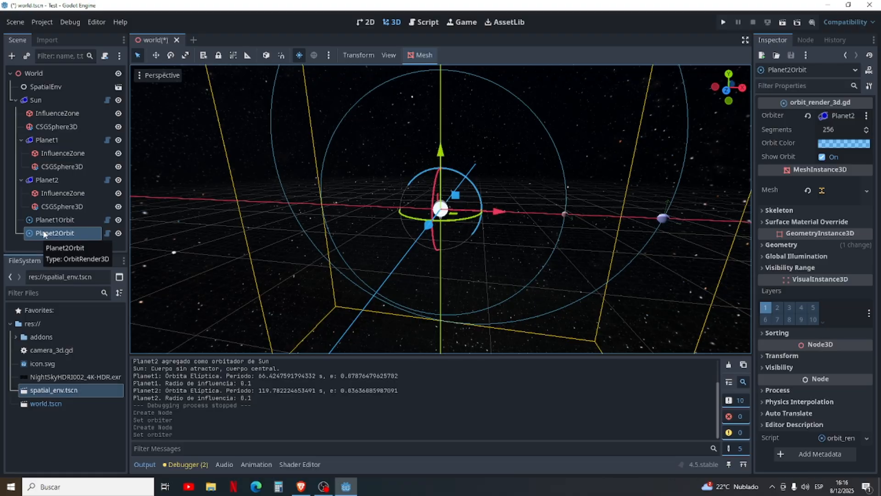
click(264, 224)
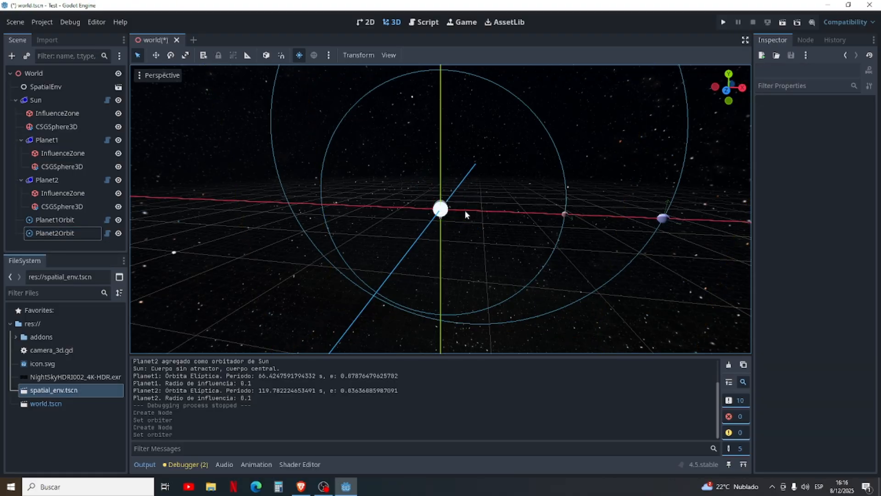
middle_drag(466, 213, 371, 208)
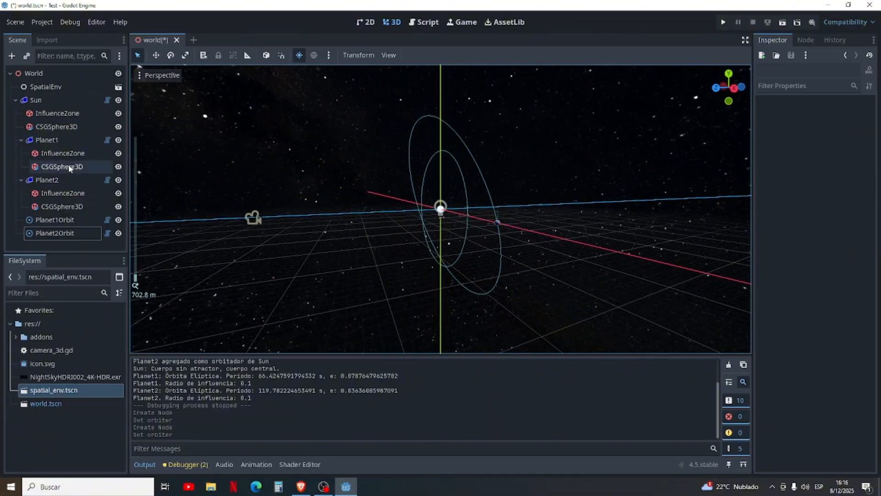
Review Planet2's initial position and velocity, run the project to watch both planets follow their rendered orbits, and close the game
click(66, 180)
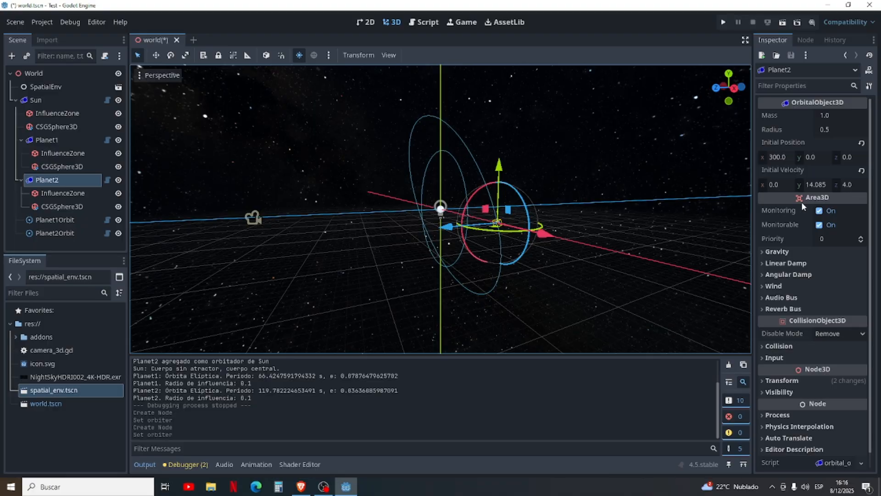
middle_drag(679, 188, 643, 192)
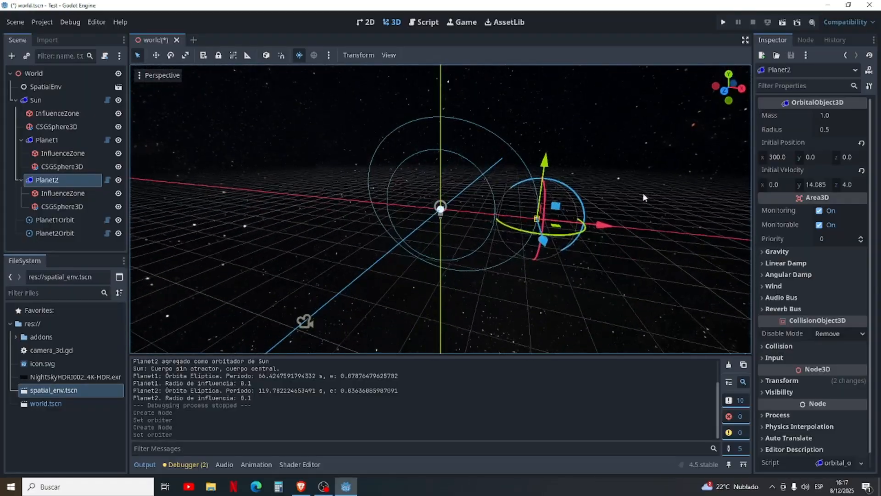
click(723, 22)
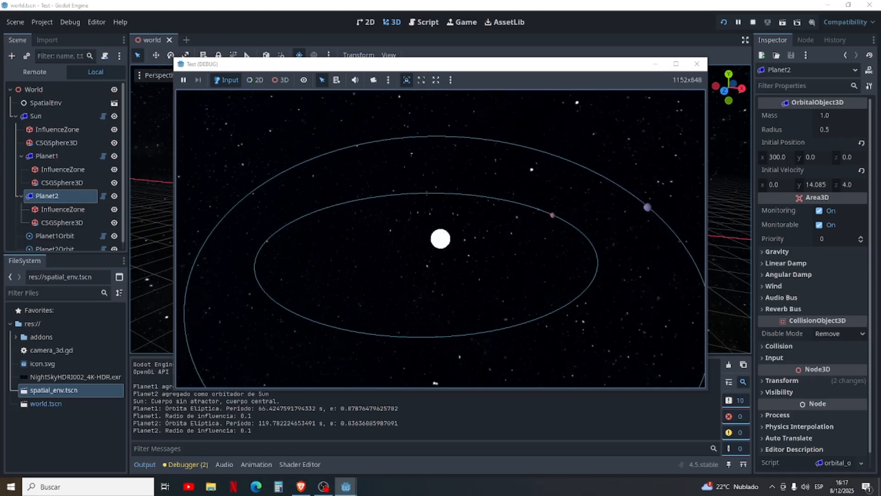
drag(443, 235, 443, 235)
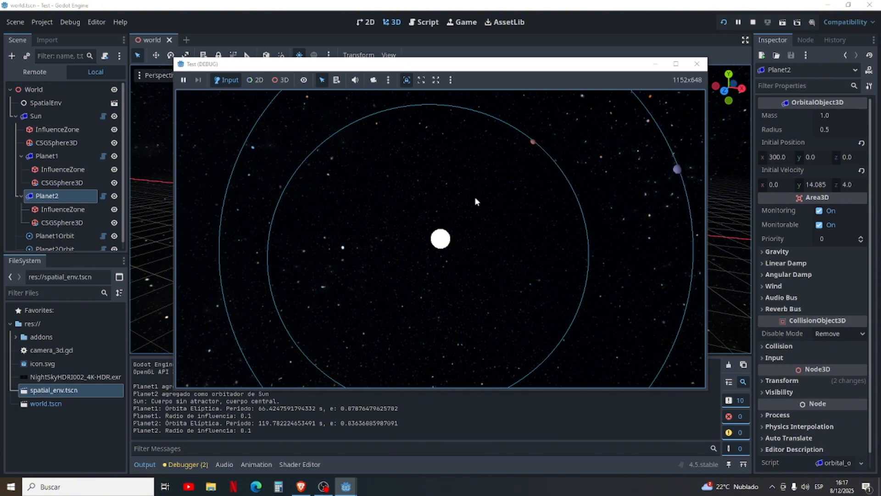
click(697, 63)
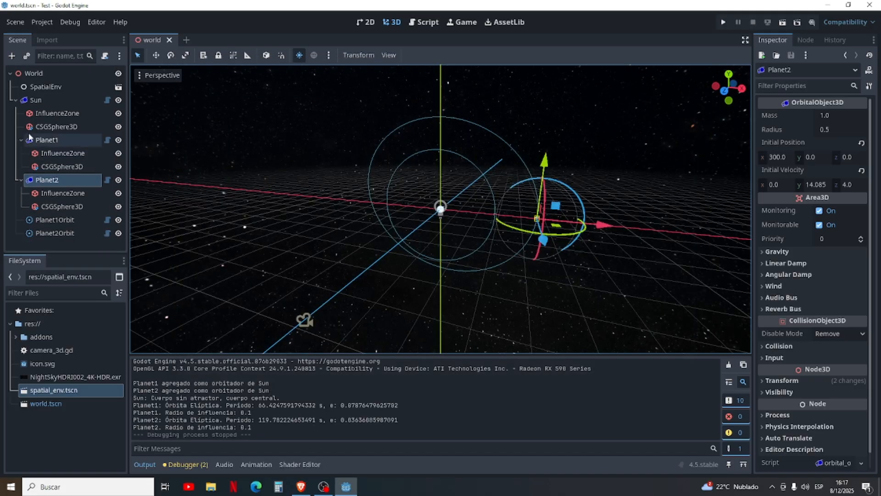
Set Planet1's initial velocity Y to 15.955, run the project to check its orbit from several angles, and close the game
click(57, 140)
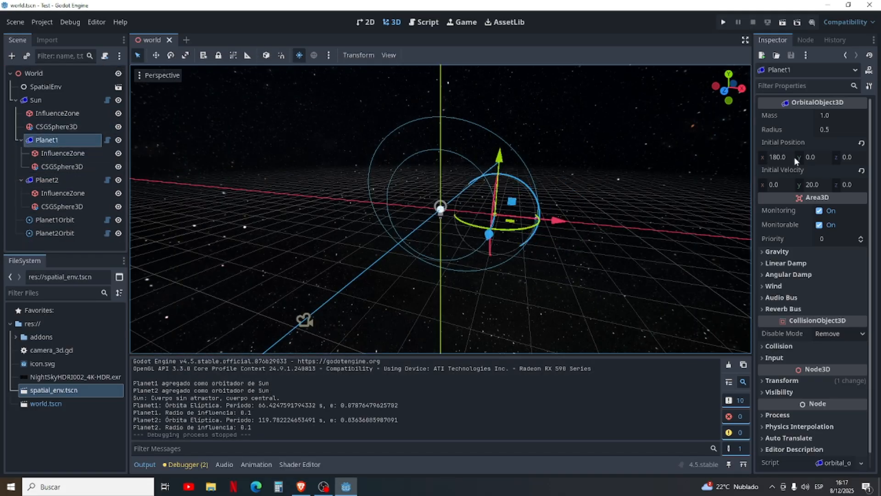
drag(812, 185, 756, 185)
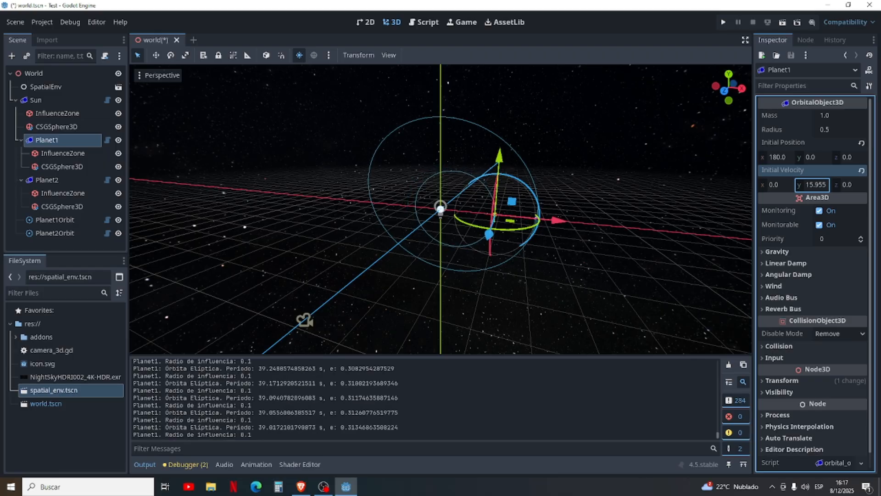
click(723, 23)
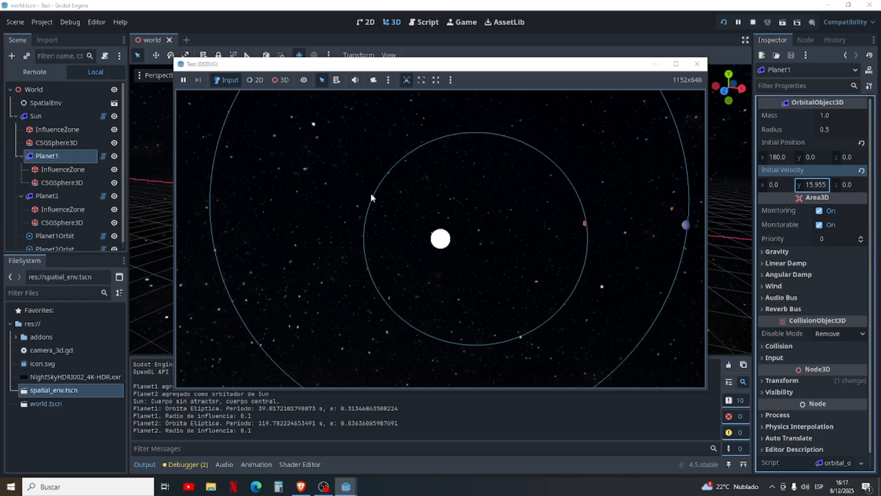
middle_drag(433, 241, 418, 247)
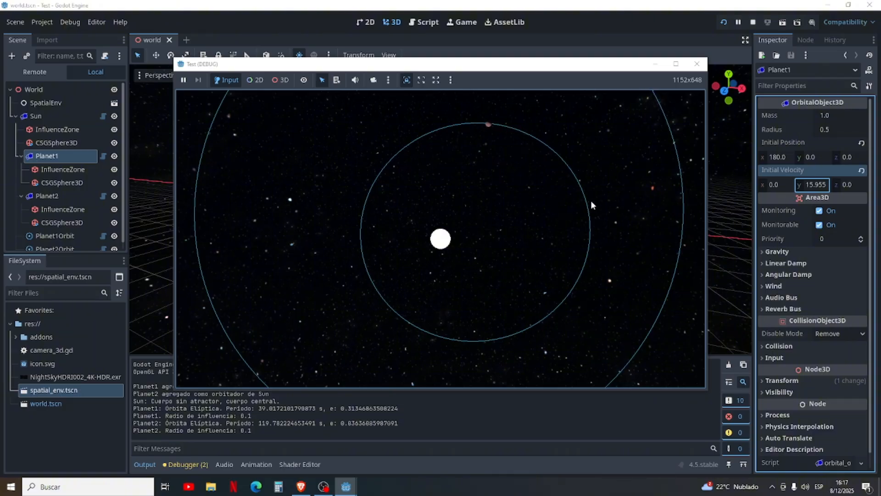
mouse_move(589, 205)
middle_down()
mouse_move(589, 124)
mouse_move(591, 197)
middle_up()
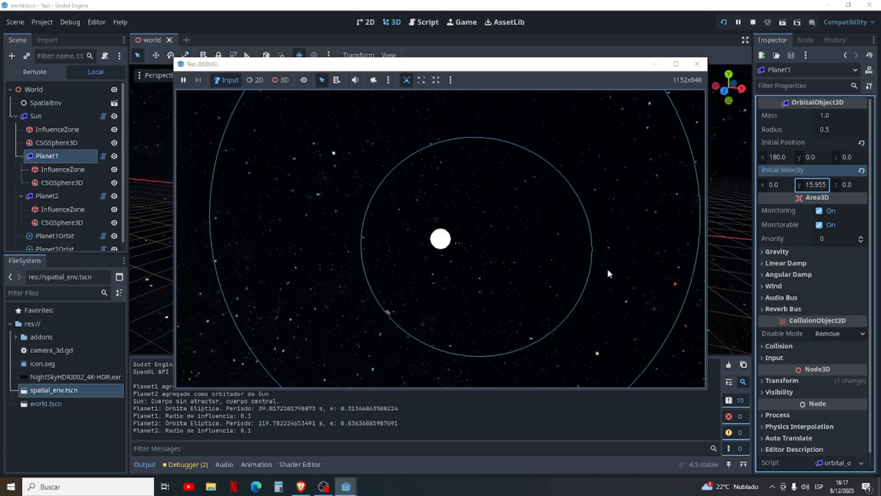
scroll(568, 288, down, 6)
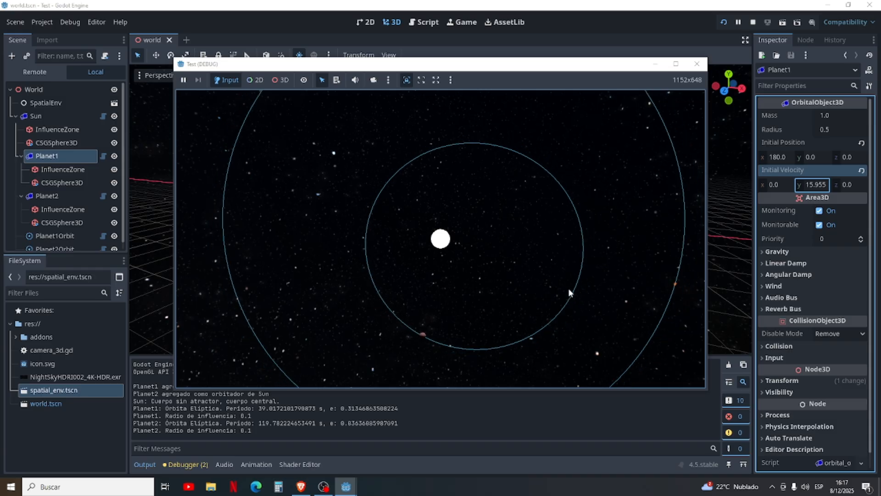
middle_drag(566, 288, 567, 229)
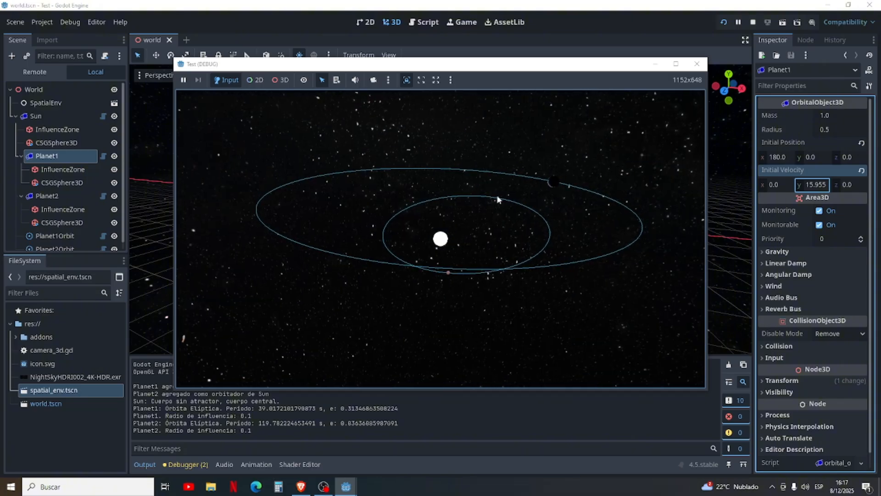
click(697, 64)
In the project's display window settings, set the viewport width to 1600 and the viewport height to 920
click(42, 22)
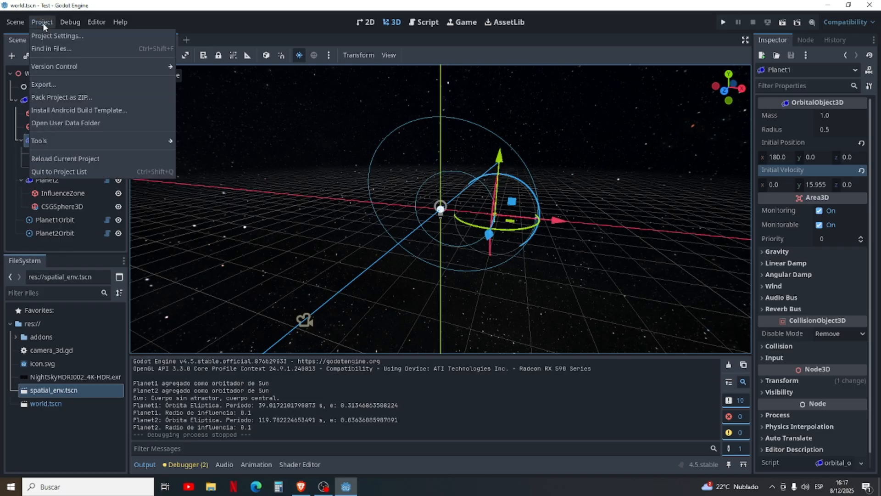
click(82, 36)
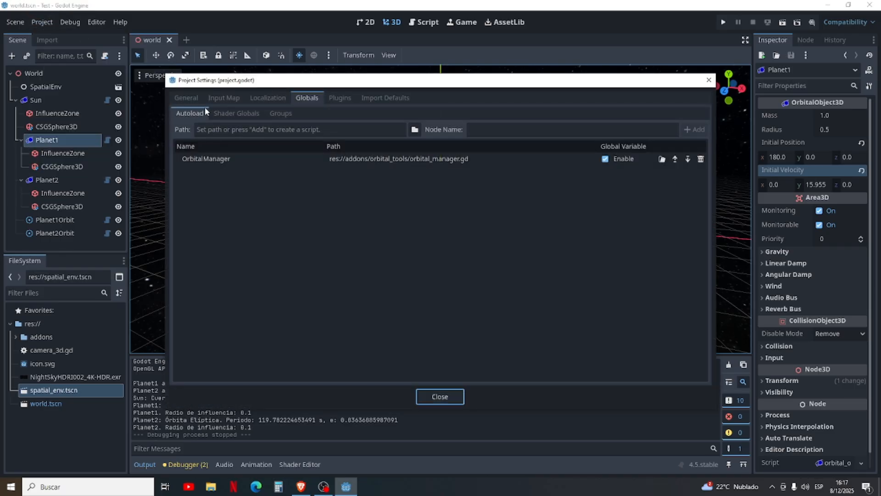
click(187, 97)
click(212, 242)
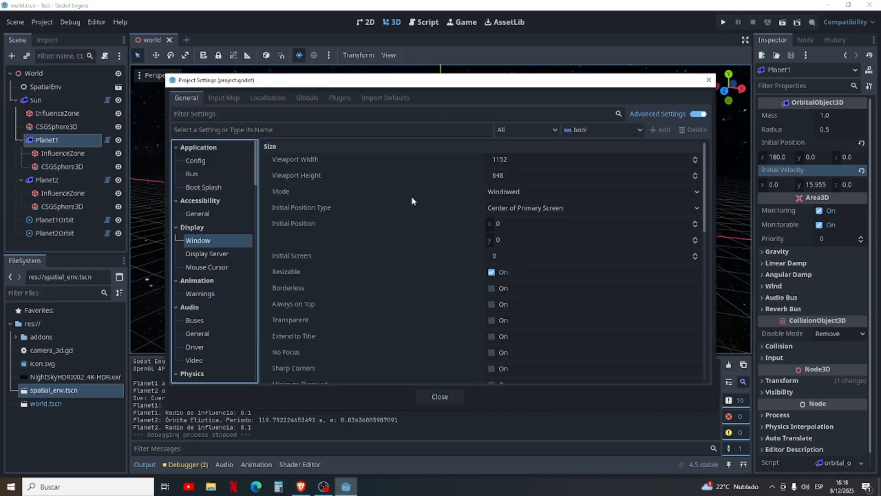
click(520, 161)
text(1600)
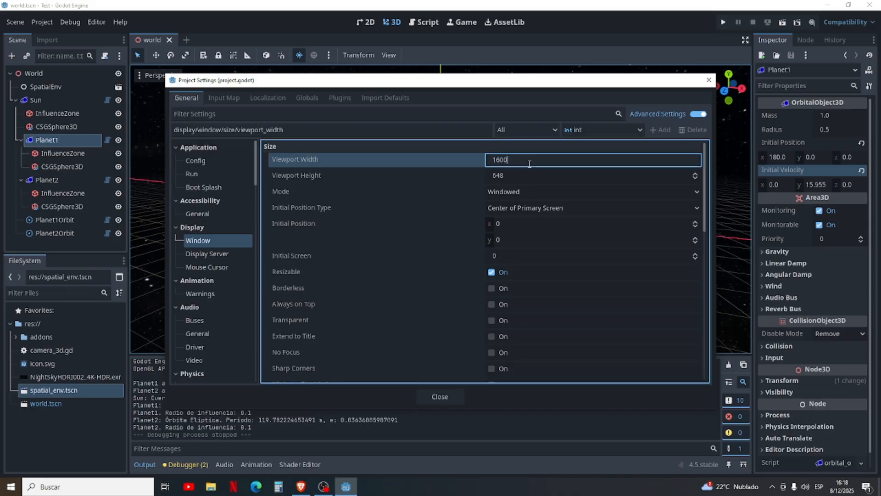
click(525, 176)
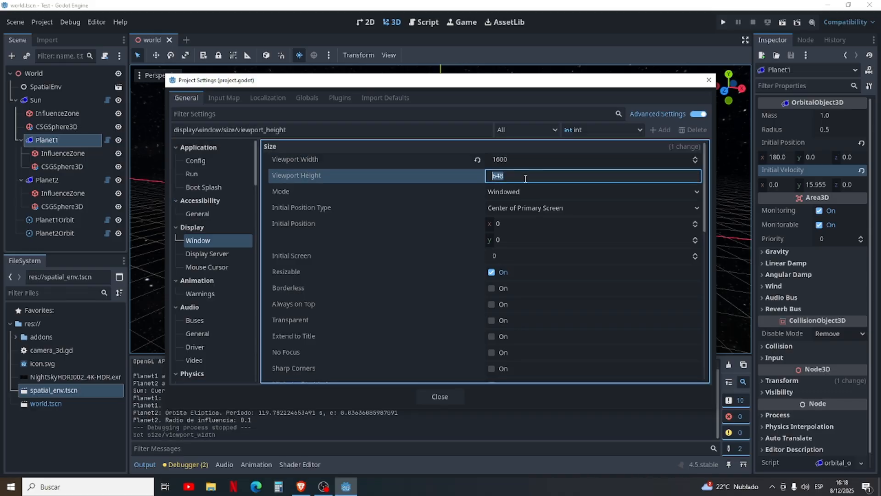
text(920)
key(Return)
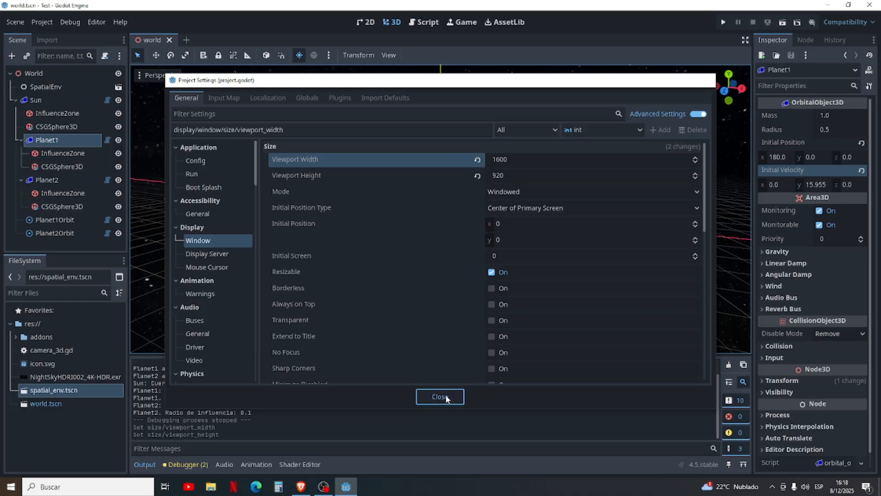
click(442, 396)
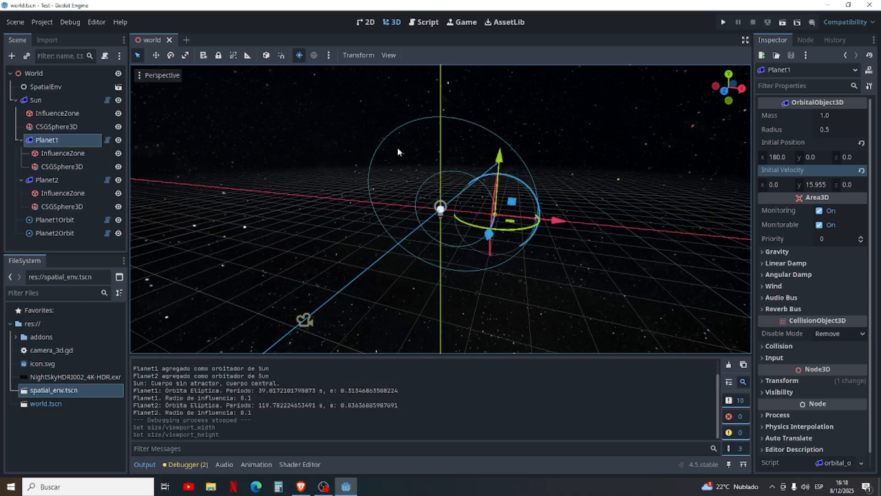
Add an OrbitalObject3D node as a child of Planet2 and rename it Moon
scroll(632, 246, up, 5)
scroll(632, 242, up, 4)
middle_drag(690, 216, 557, 234)
scroll(665, 181, down, 8)
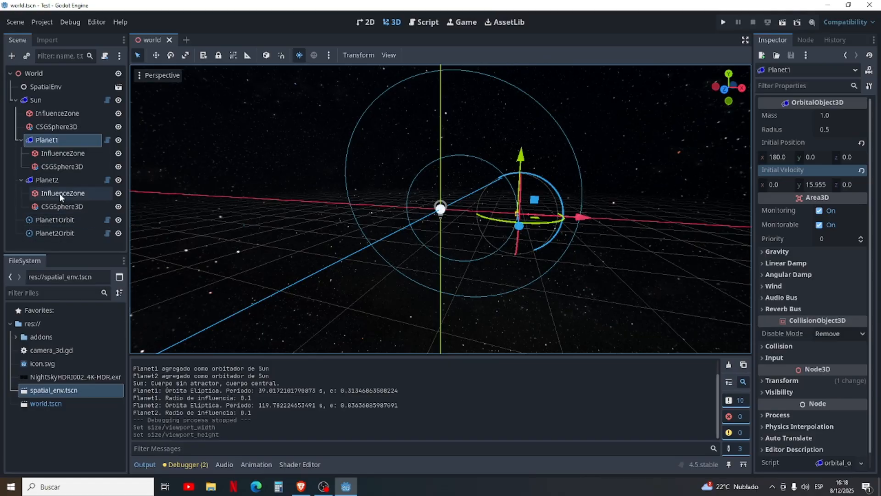
click(59, 180)
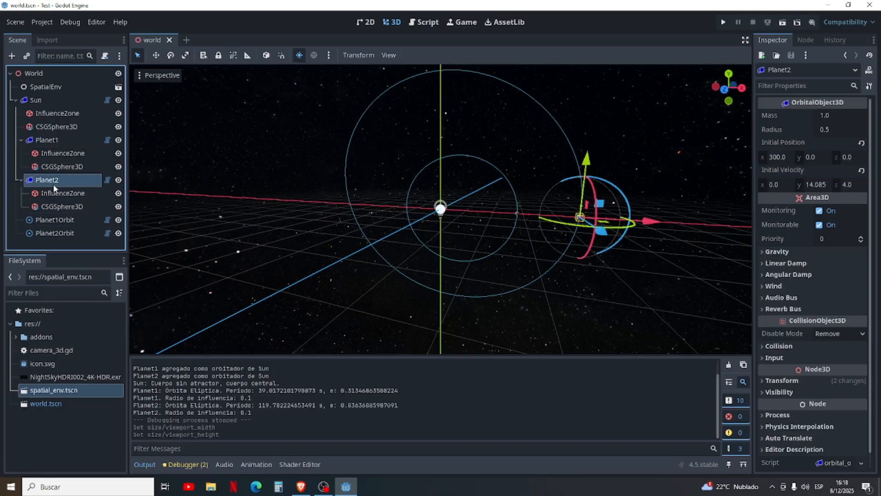
click(11, 55)
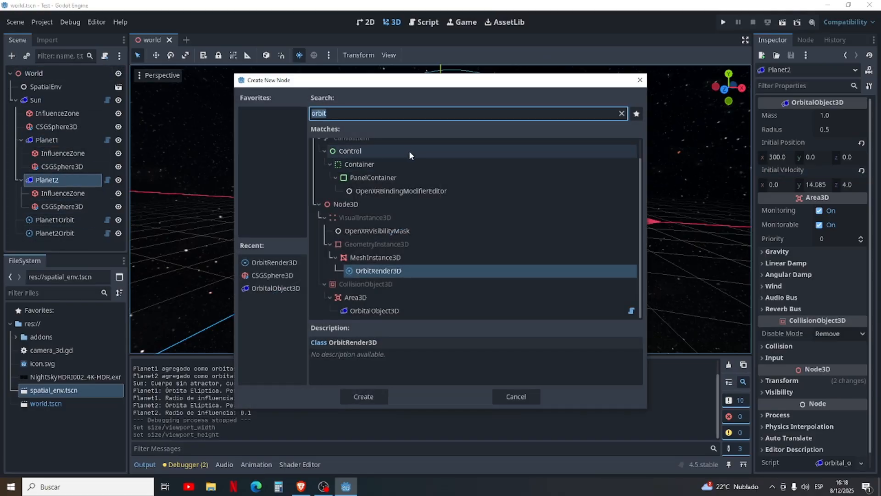
click(401, 310)
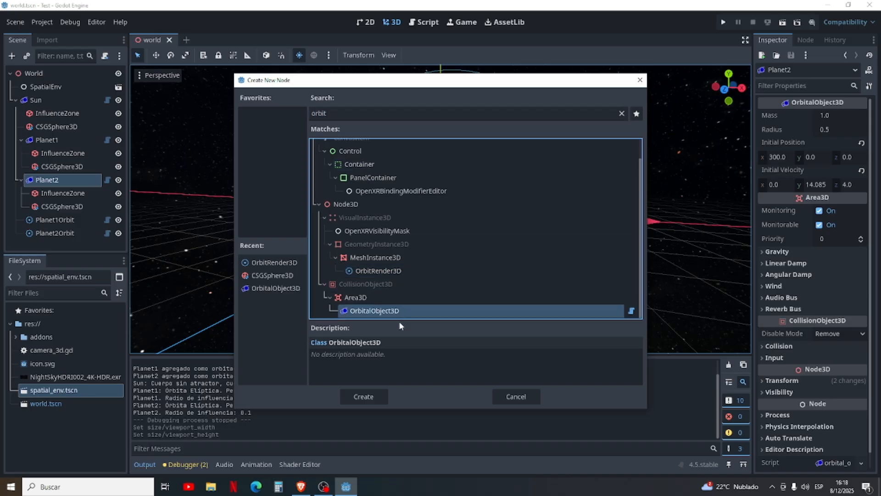
click(366, 397)
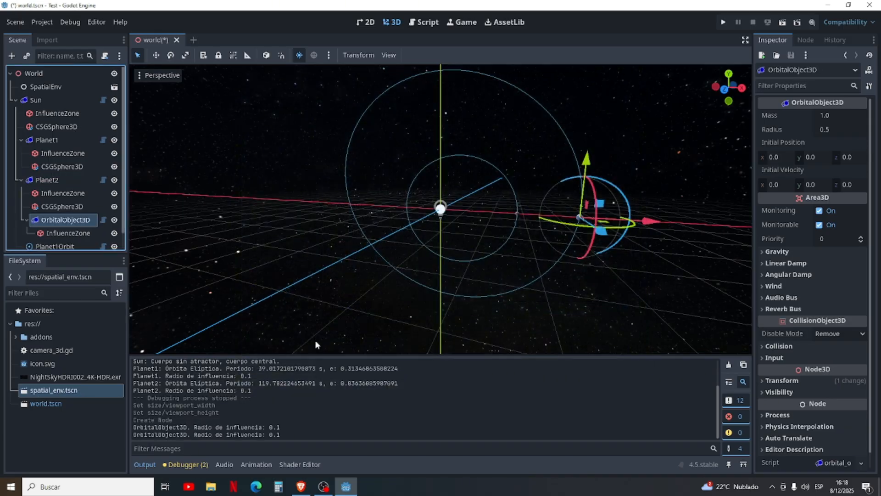
double_click(66, 219)
text(Moon)
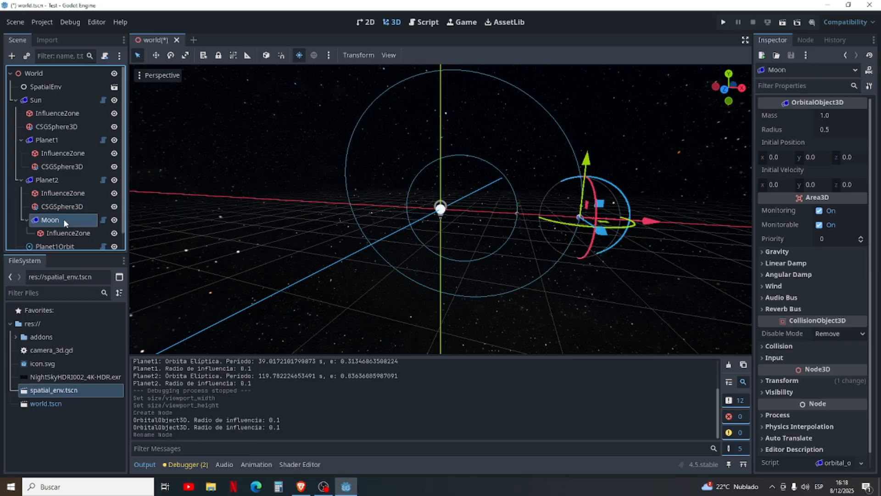
key(Return)
Add a CSGSphere3D node as a child of Moon and set its radius to 2.5 m
click(12, 55)
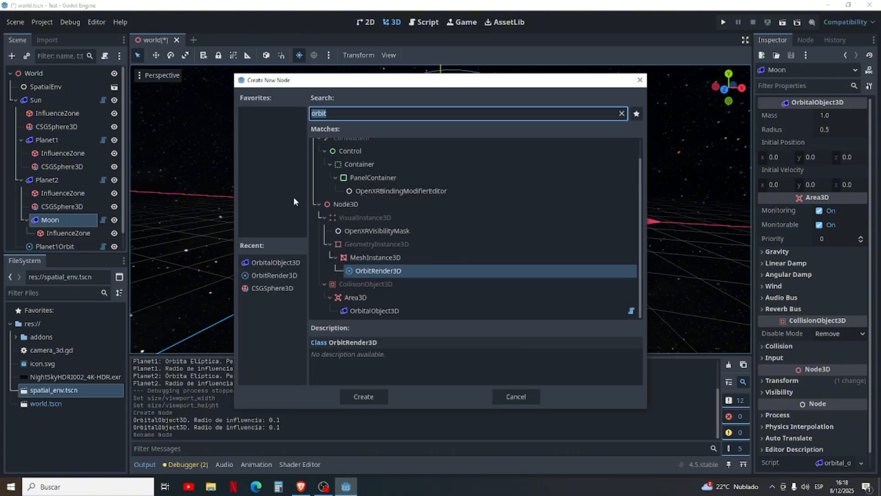
text(cs)
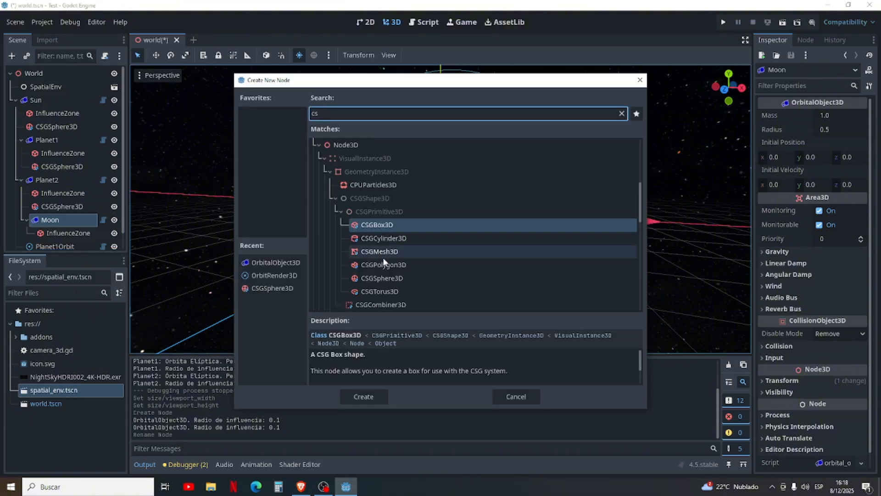
click(391, 282)
click(367, 397)
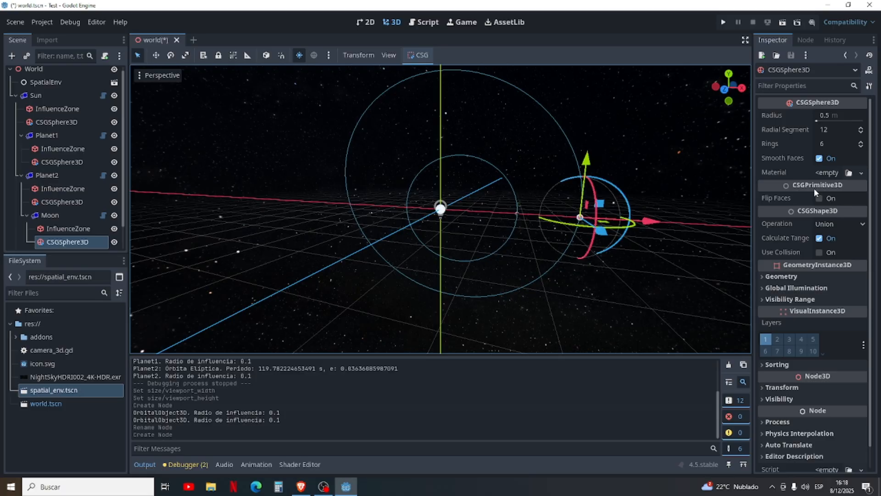
click(849, 117)
text(2)
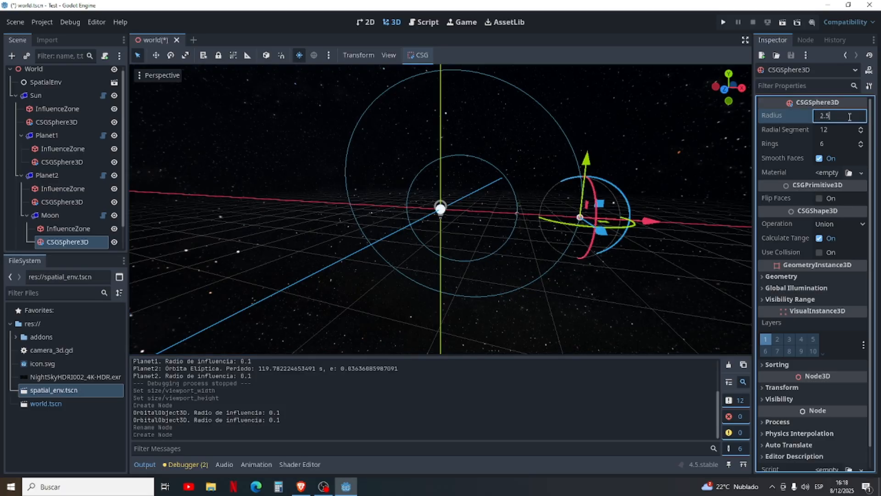
text(.5)
Give the Moon's sphere a new StandardMaterial3D with a light grey albedo color
click(827, 173)
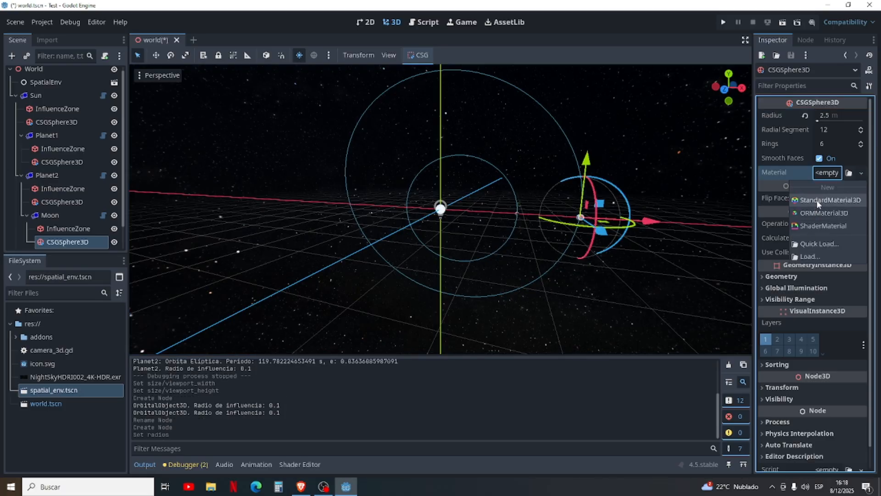
click(818, 201)
click(840, 186)
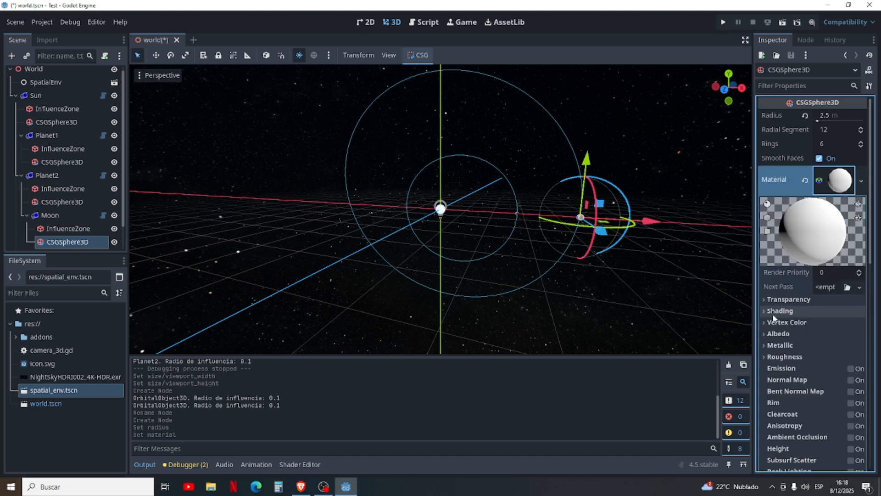
click(778, 338)
click(830, 348)
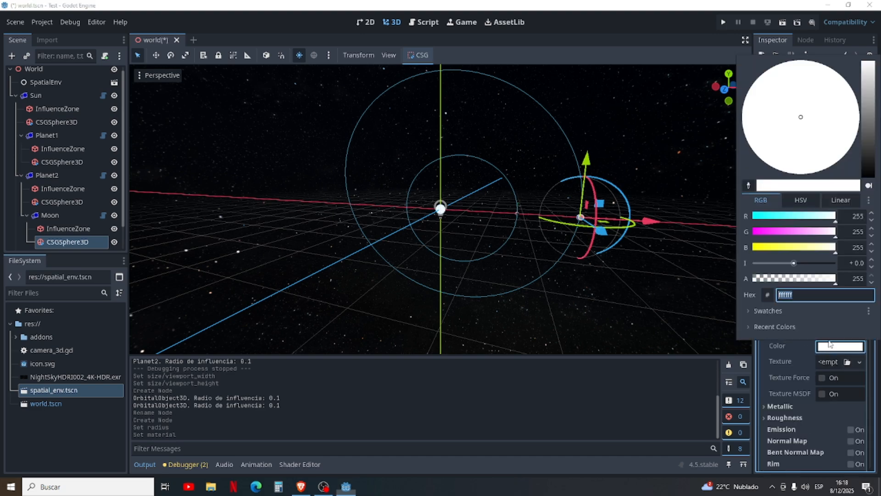
click(870, 84)
click(847, 347)
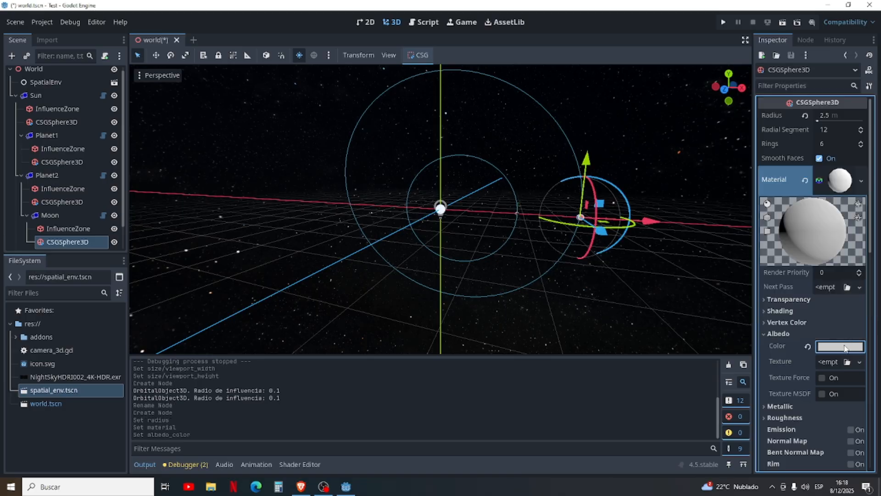
click(839, 181)
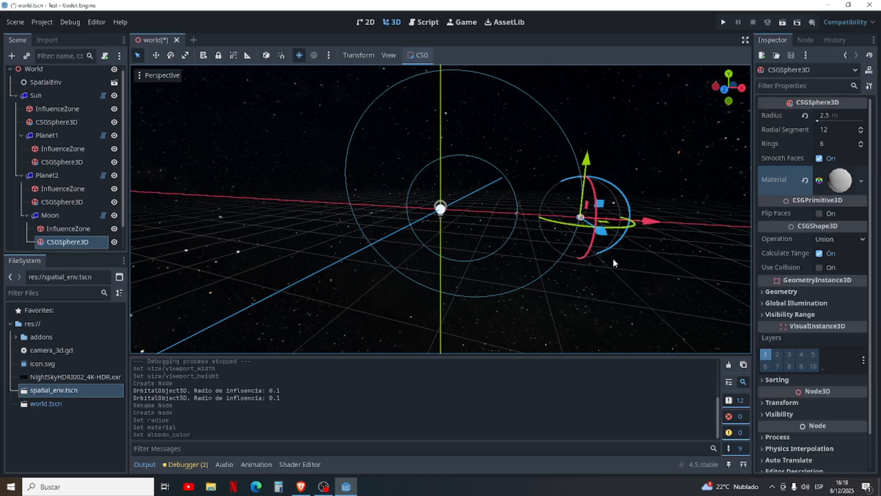
click(565, 243)
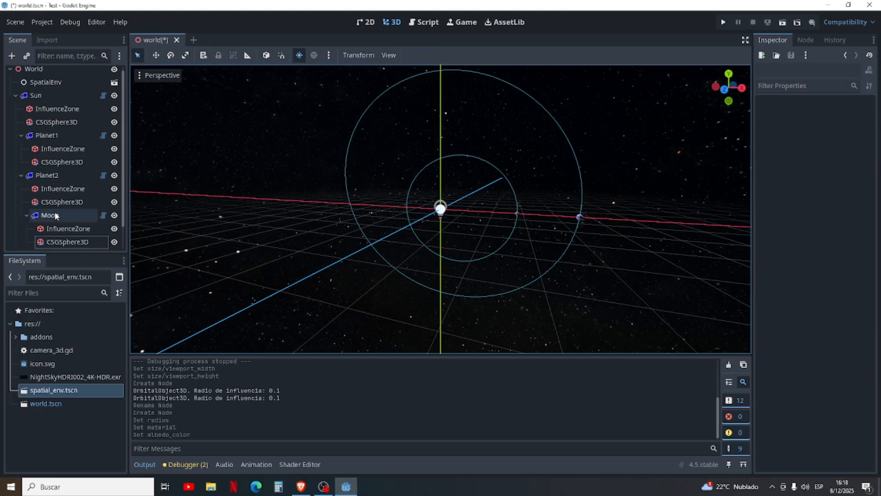
click(54, 175)
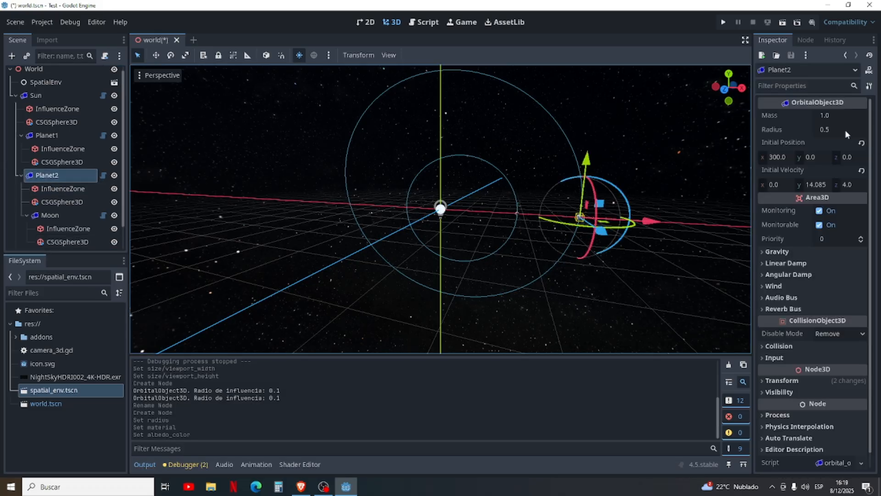
click(836, 116)
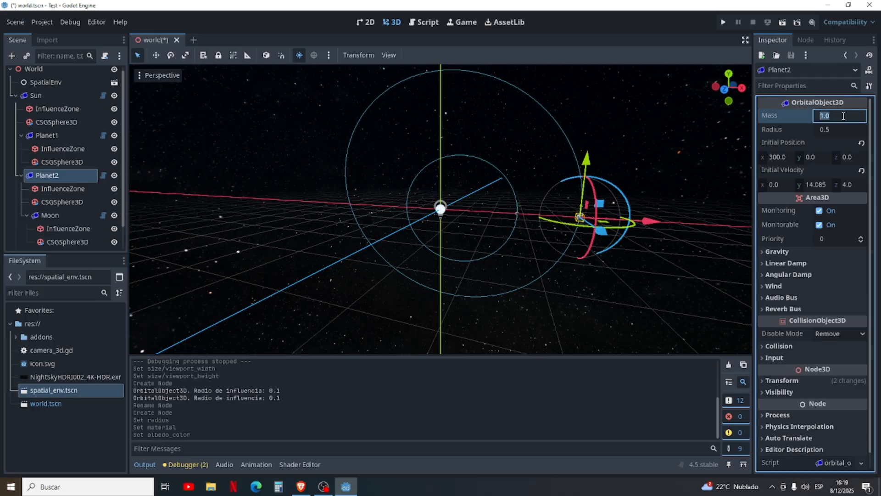
text(3000000000000)
key(Return)
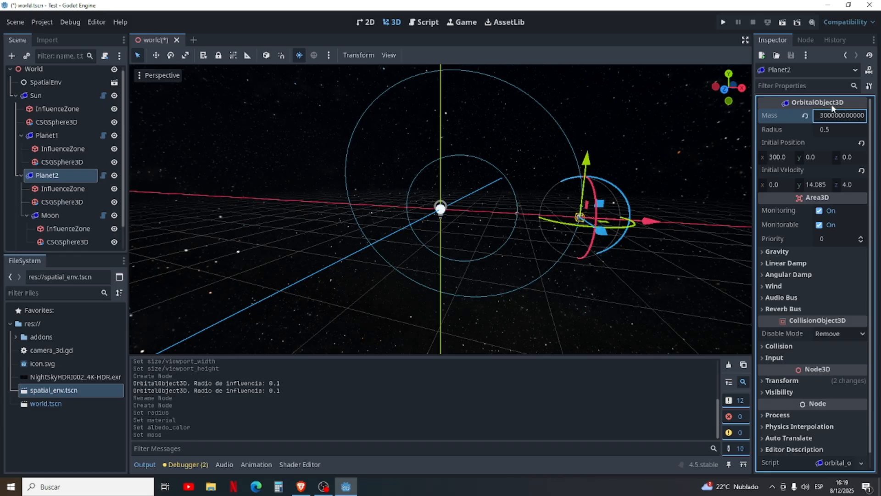
click(577, 213)
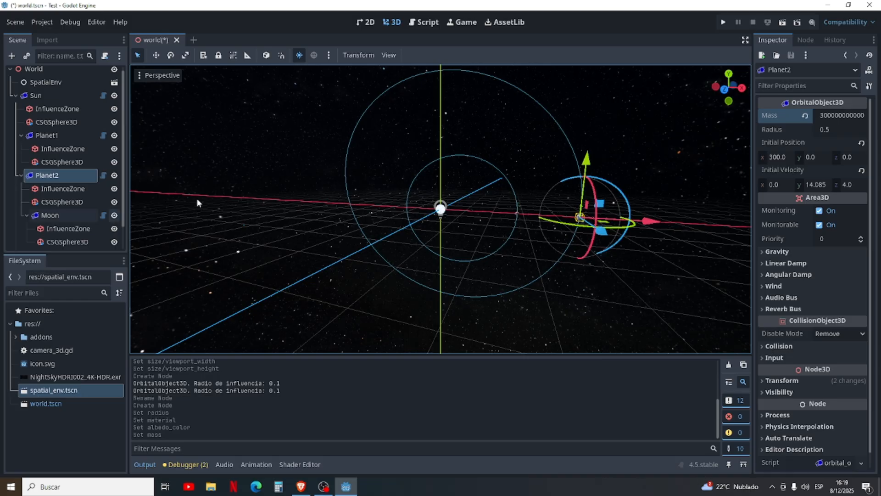
Refresh Planet2's influence zone by changing its initial velocity Z to 3 and back to 4
click(858, 184)
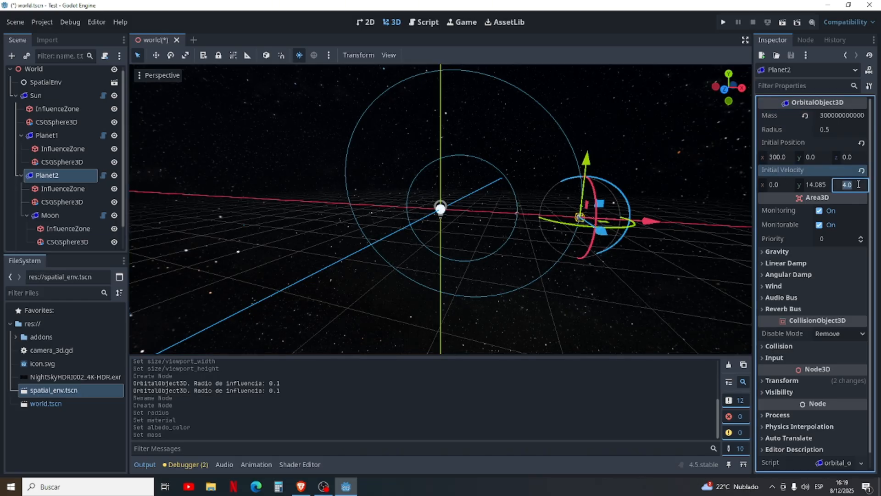
text(3)
key(Return)
click(858, 184)
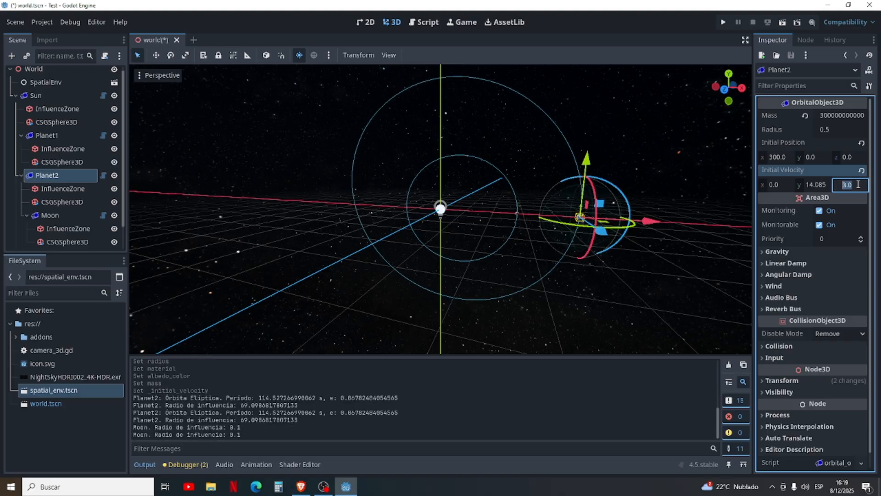
text(4)
key(Return)
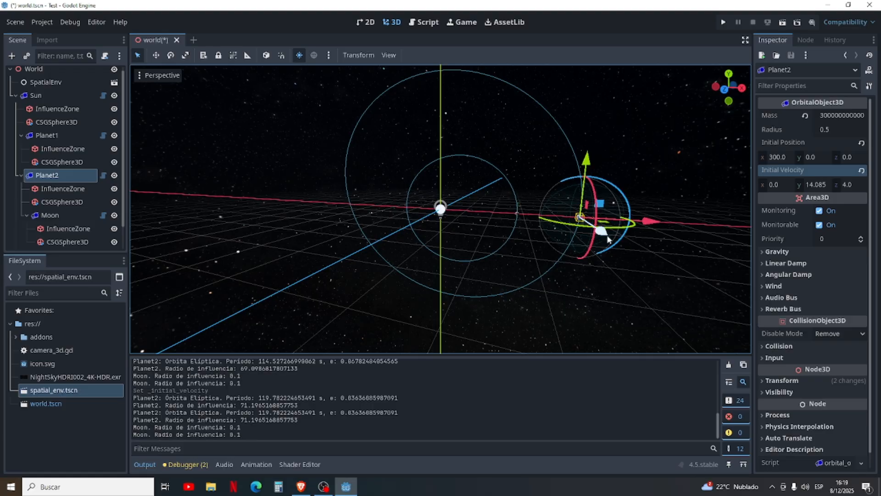
Set the Moon's initial position X to 35 and its initial velocity Y to 10
right_drag(625, 224, 690, 225)
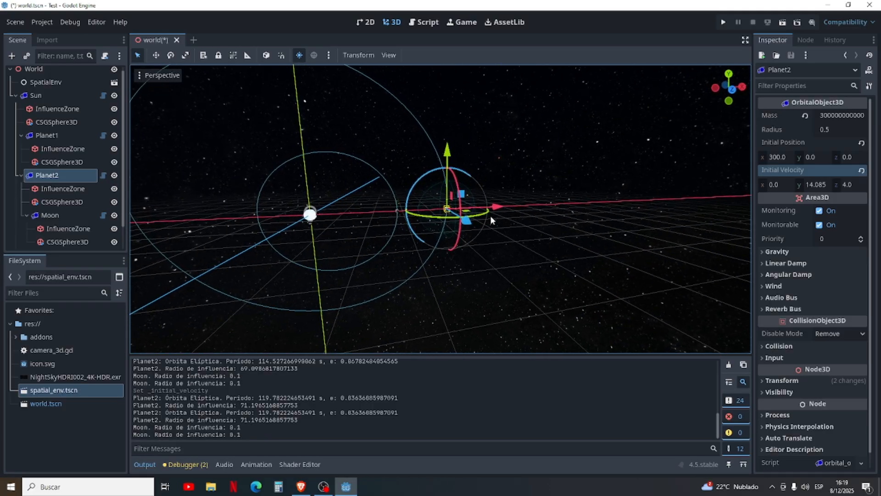
scroll(508, 216, up, 13)
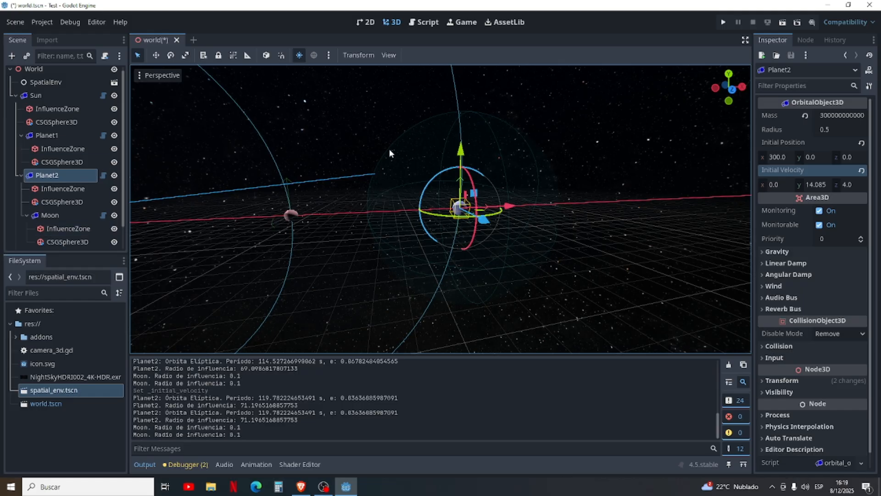
scroll(550, 161, down, 5)
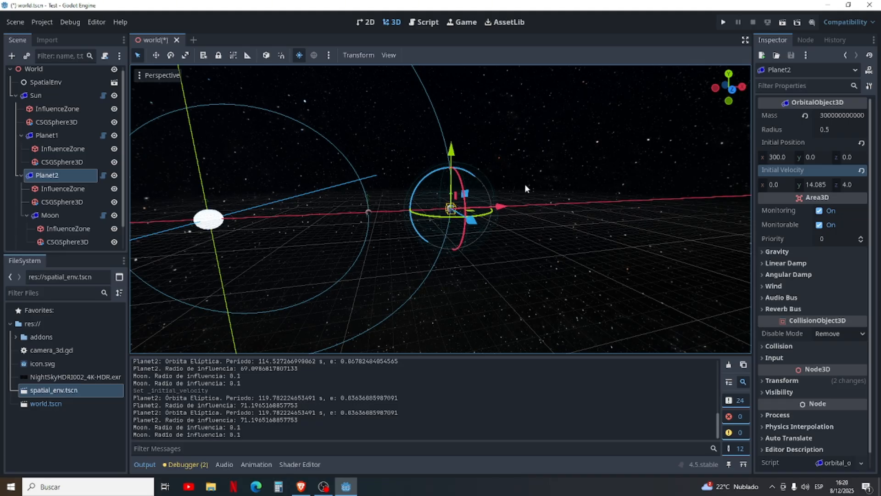
scroll(568, 230, down, 4)
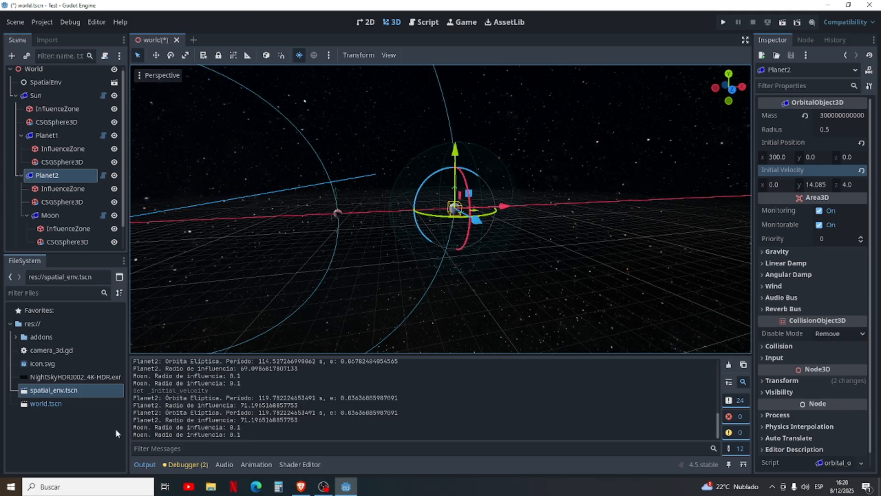
click(49, 215)
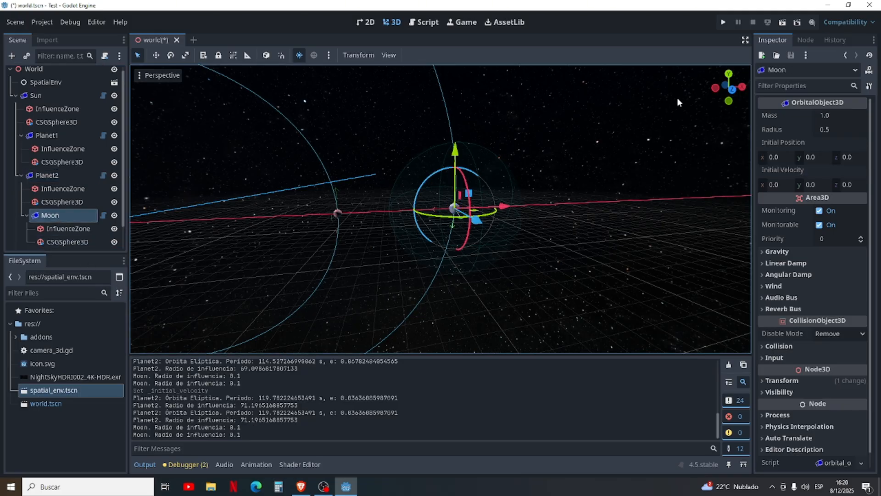
click(817, 162)
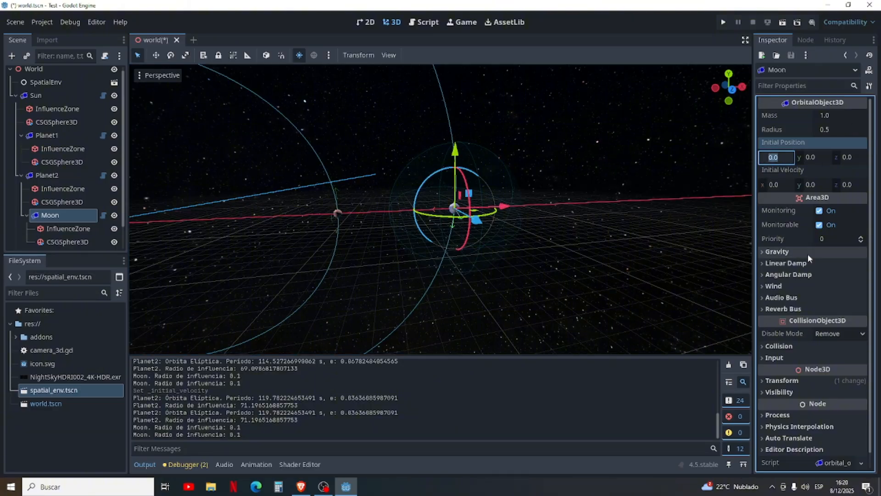
text(35)
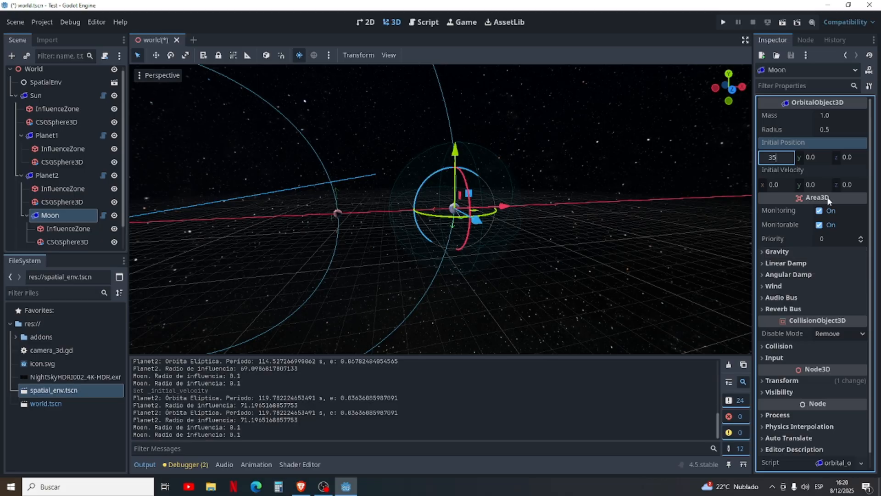
click(821, 183)
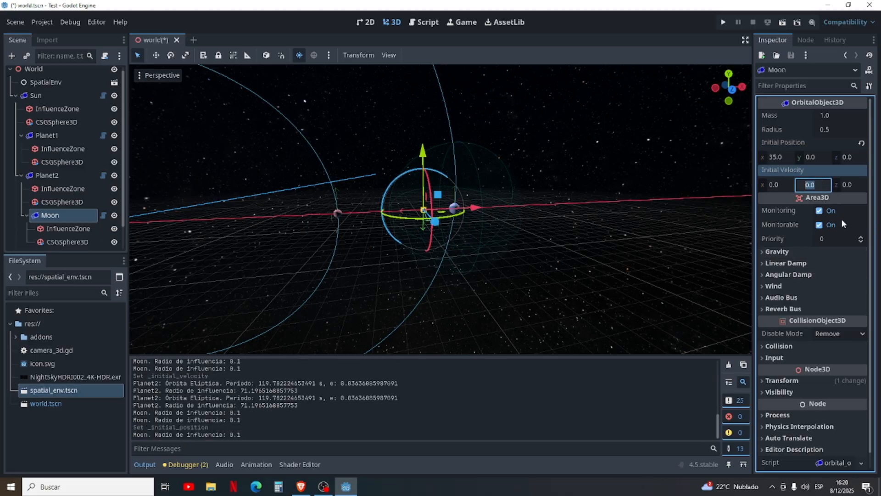
text(10)
click(780, 184)
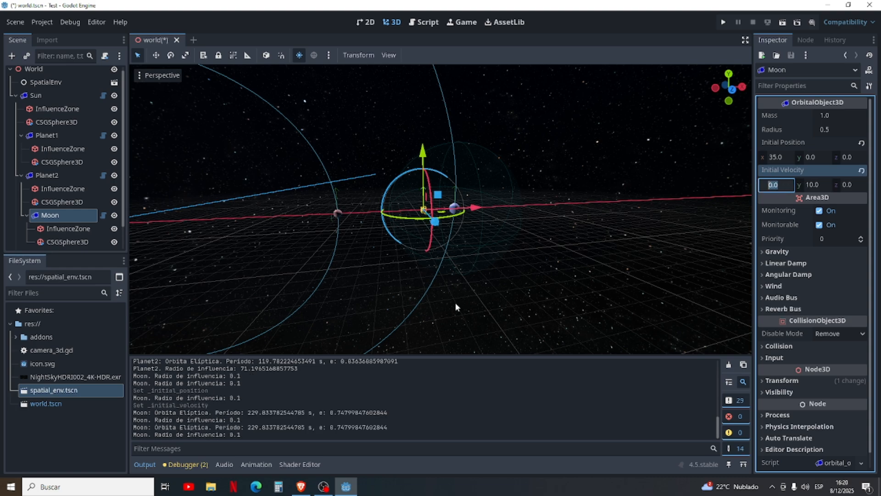
click(552, 261)
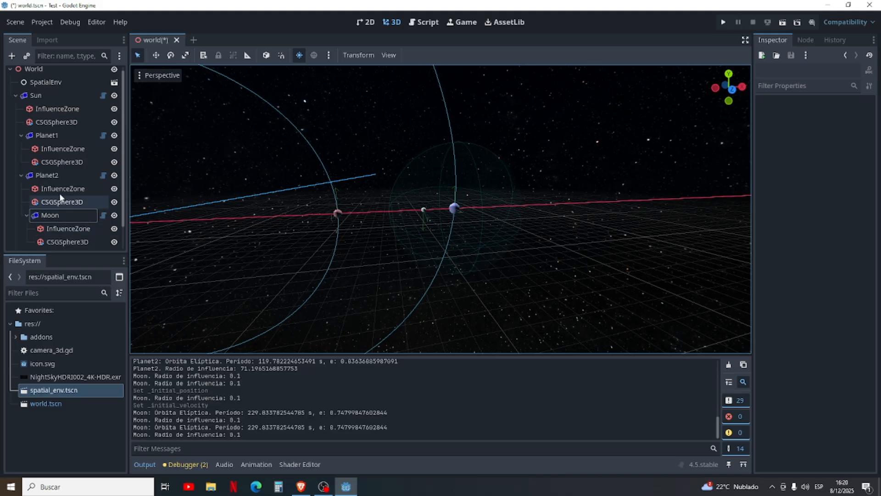
Add an OrbitRender3D node as a child of Planet2
click(51, 175)
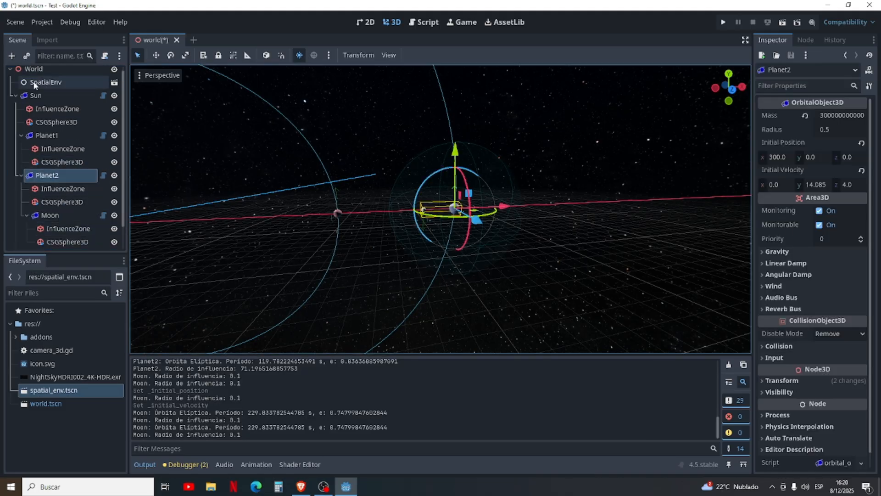
click(11, 56)
text(cs)
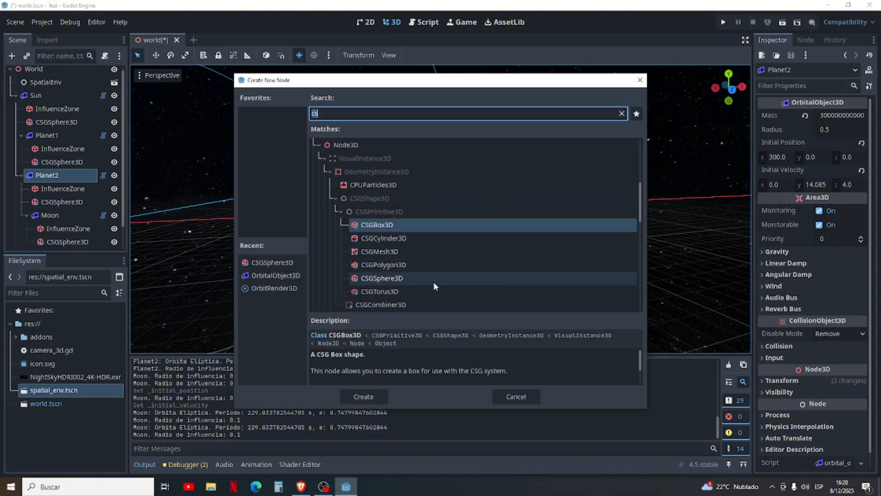
text(orb)
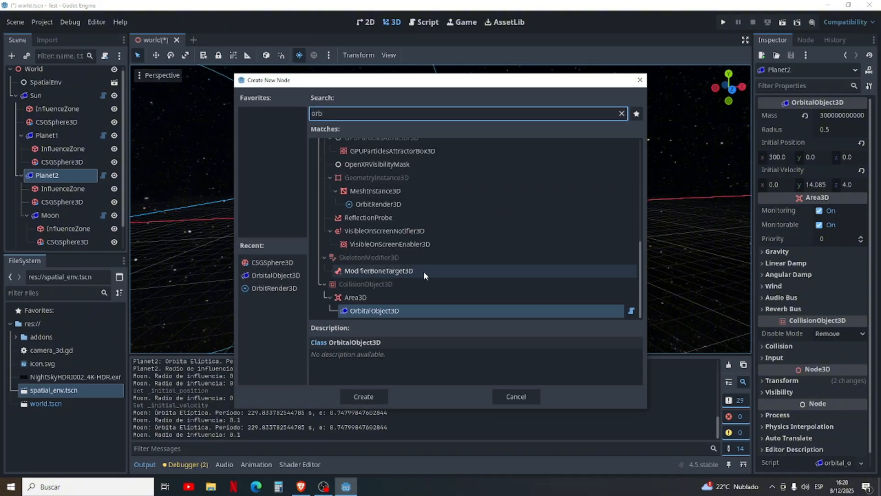
click(404, 205)
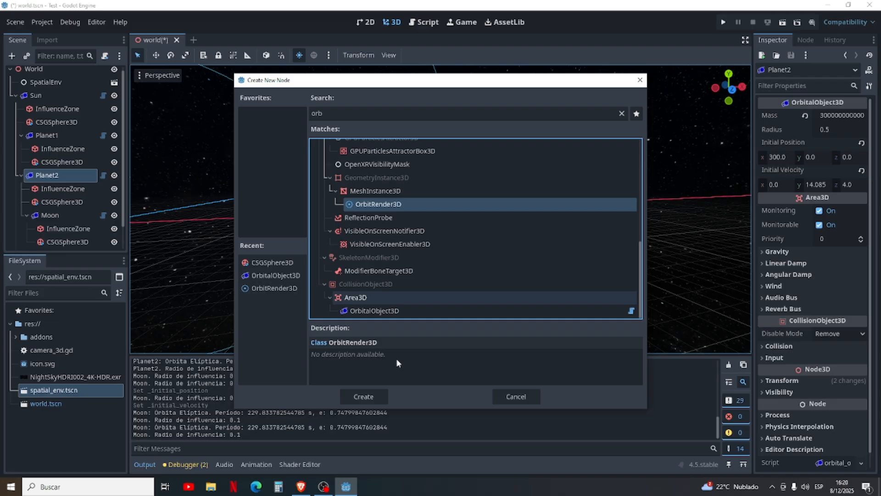
click(365, 395)
click(518, 248)
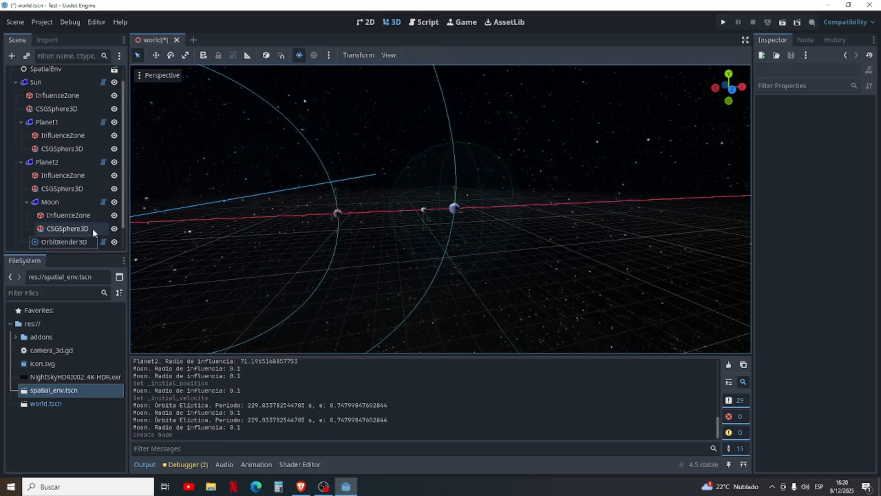
Assign Moon as the orbiter of the new OrbitRender3D node under Planet2 and inspect the rendered orbit
click(73, 242)
click(834, 116)
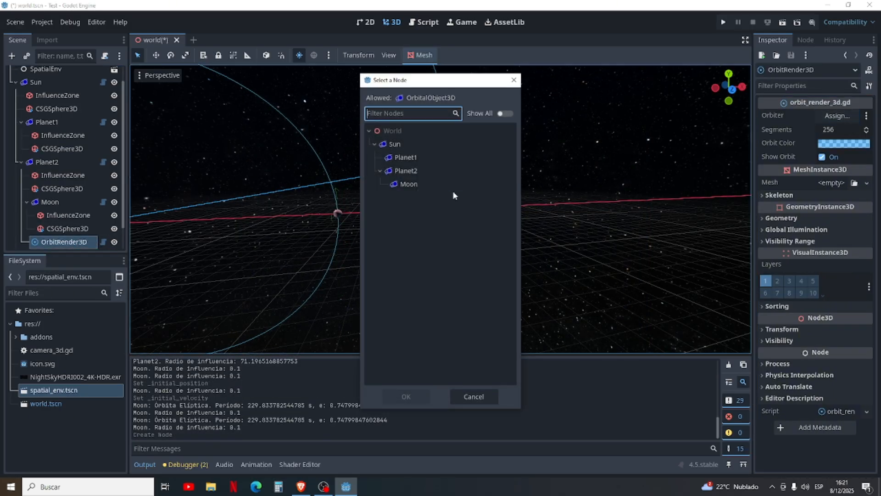
click(413, 184)
click(406, 397)
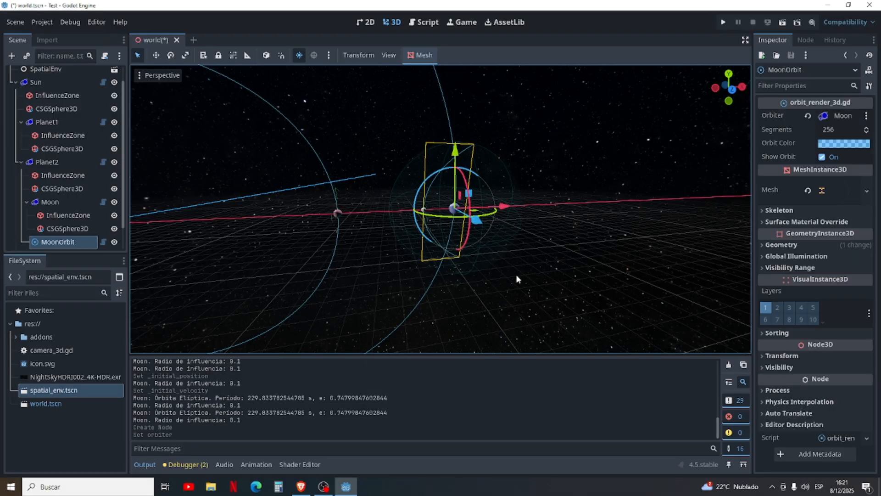
click(556, 255)
middle_drag(562, 251, 542, 228)
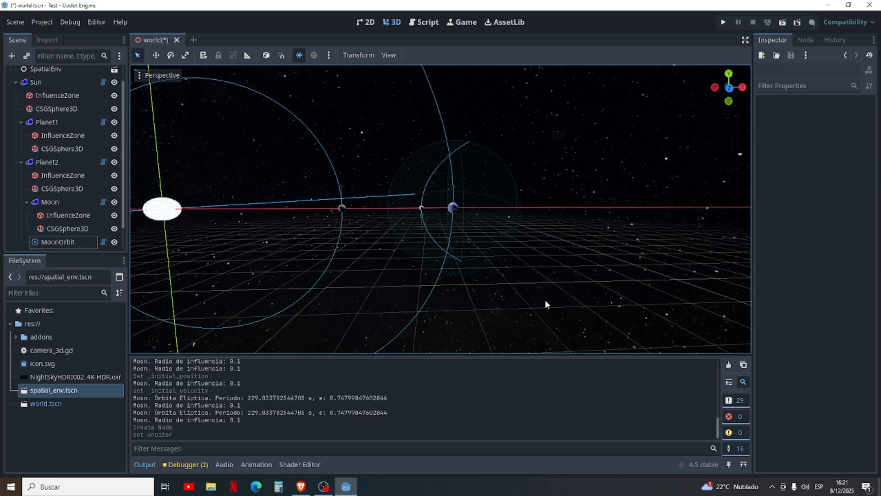
Run the project, watch the Moon's motion around Planet2 from an angled view, and close the game window
click(728, 22)
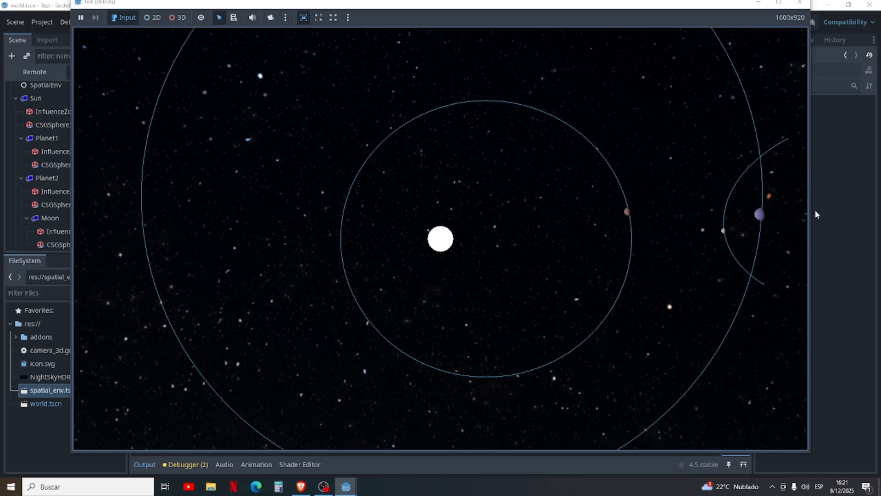
middle_drag(790, 215, 441, 240)
scroll(468, 274, down, 2)
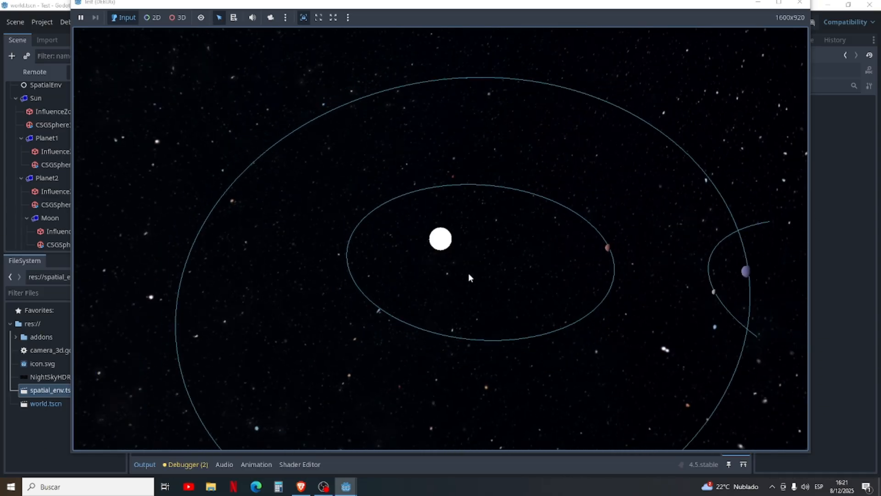
scroll(469, 277, down, 1)
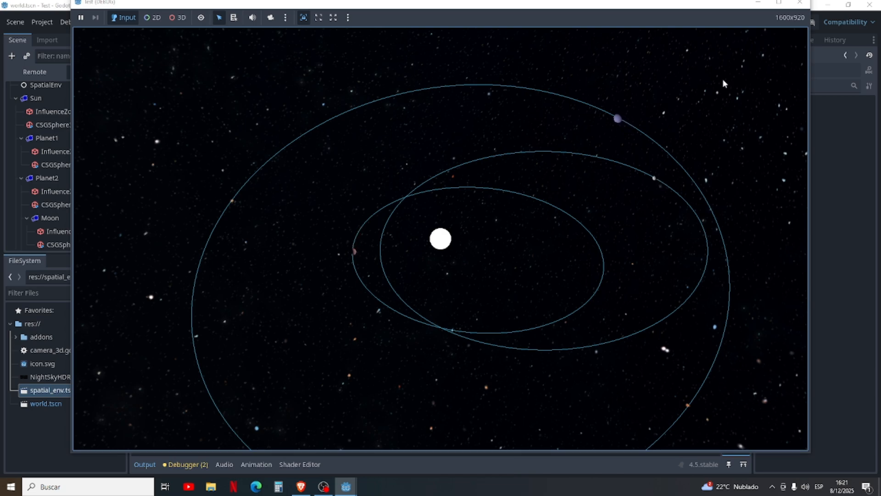
click(800, 2)
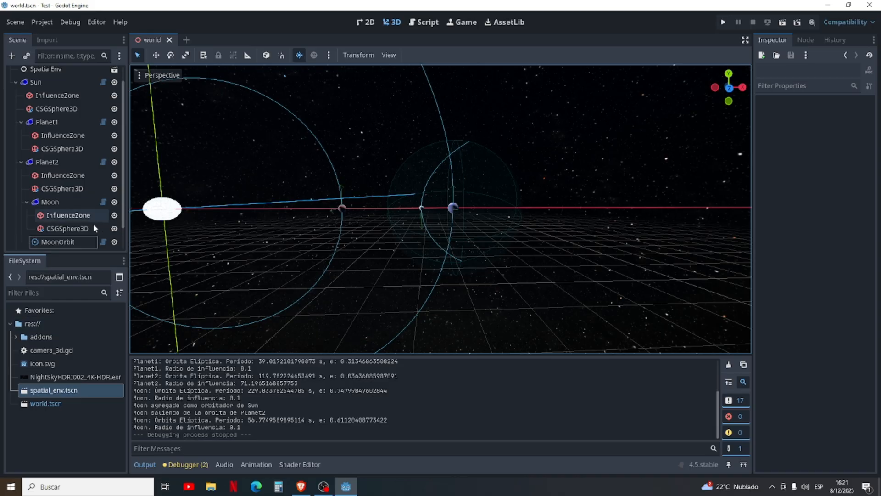
Lower the Moon's initial velocity Y to 7.76 and inspect its orbit around Planet2
click(55, 202)
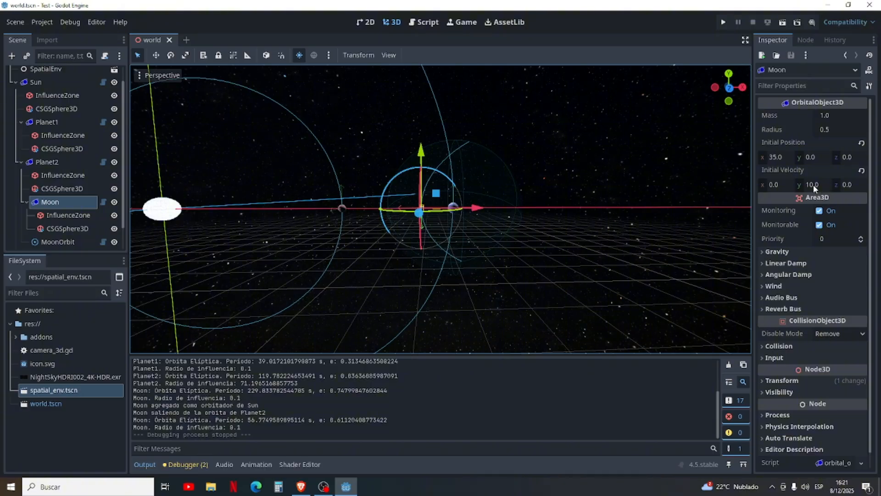
drag(813, 185, 793, 185)
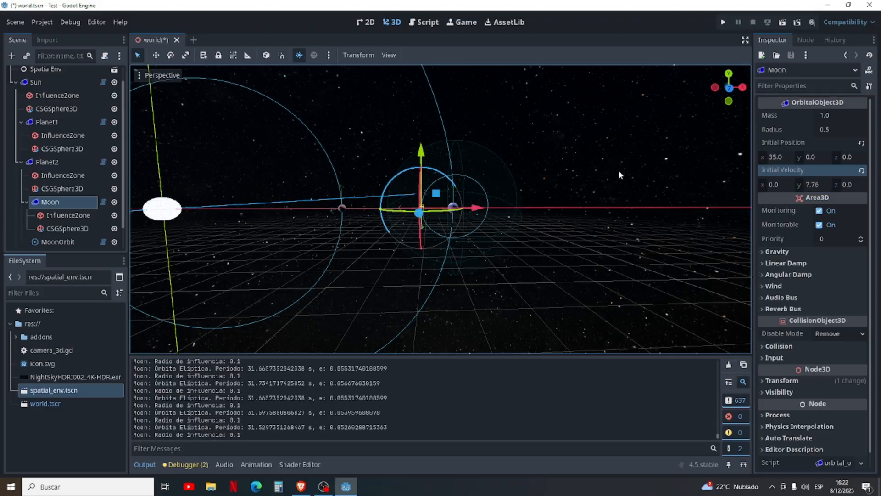
click(613, 232)
middle_drag(625, 219, 485, 222)
Set the Moon's initial velocity Z to 2.715 and Y to 7.25 to tilt its orbit around Planet2
click(64, 202)
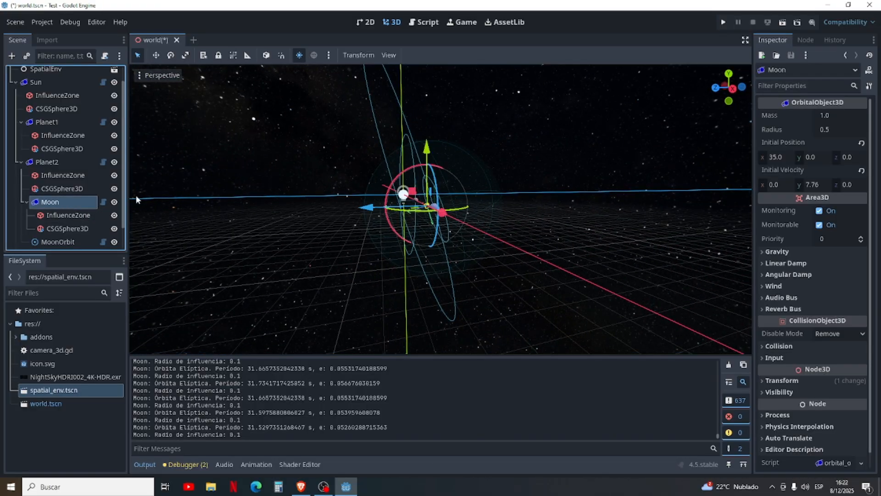
middle_drag(666, 213, 633, 210)
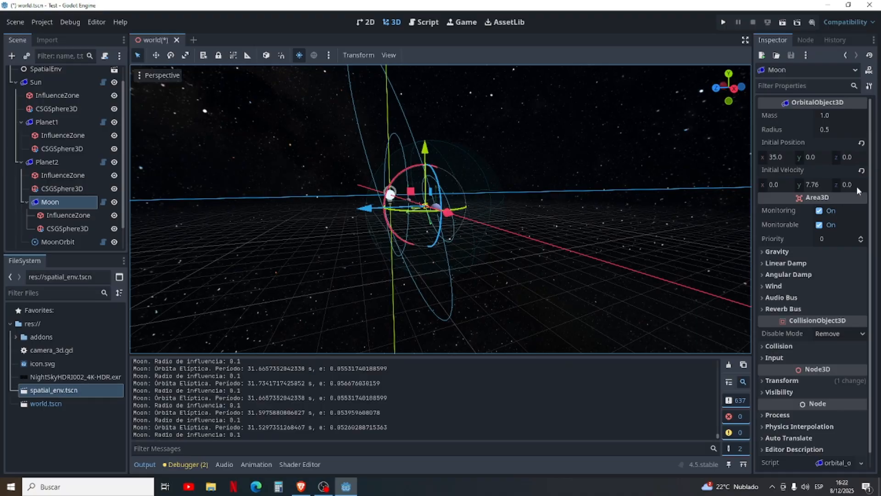
drag(844, 183, 874, 183)
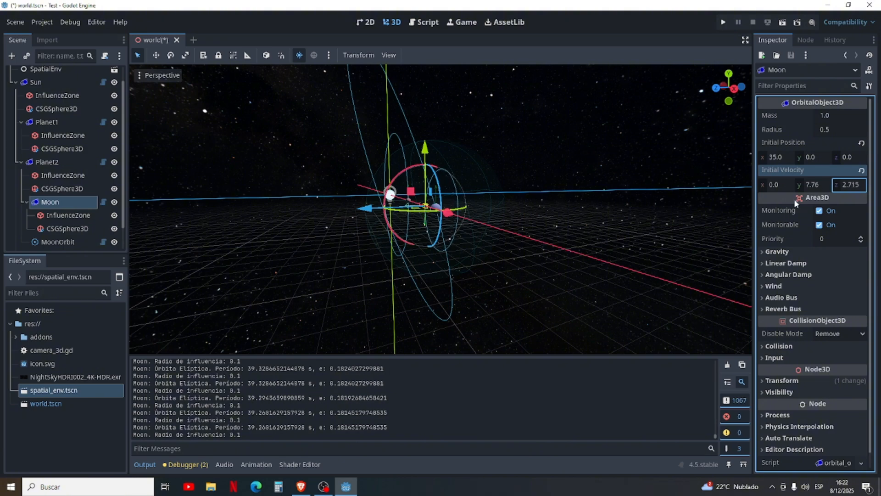
drag(810, 185, 796, 185)
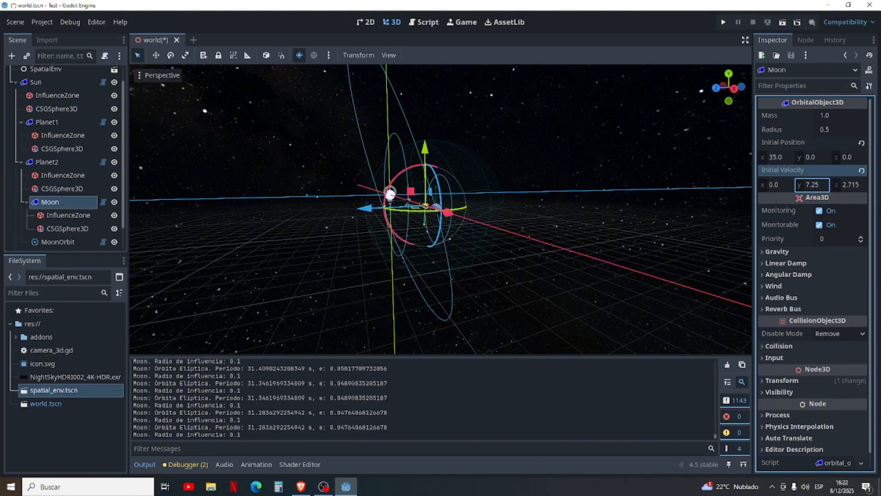
drag(512, 262, 608, 258)
middle_drag(494, 271, 534, 264)
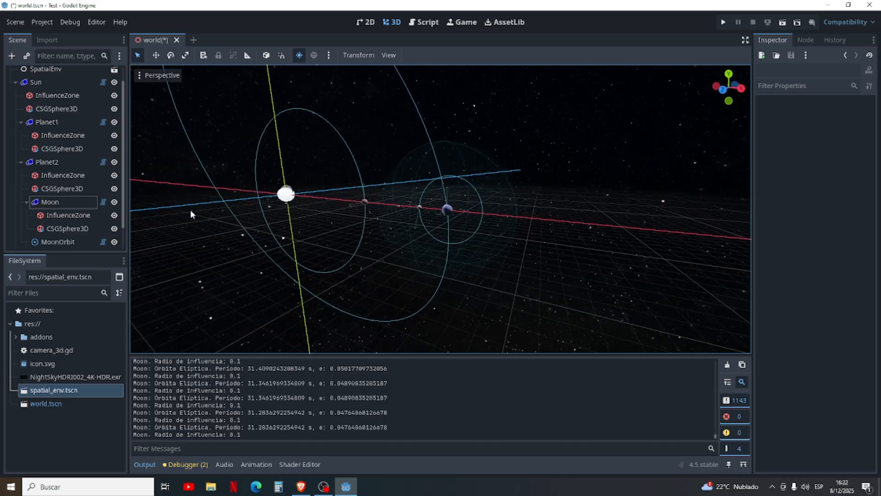
Change MoonOrbit's orbit color to the semi-transparent tan c0a779b3 and inspect the recolored orbit
click(73, 240)
click(844, 144)
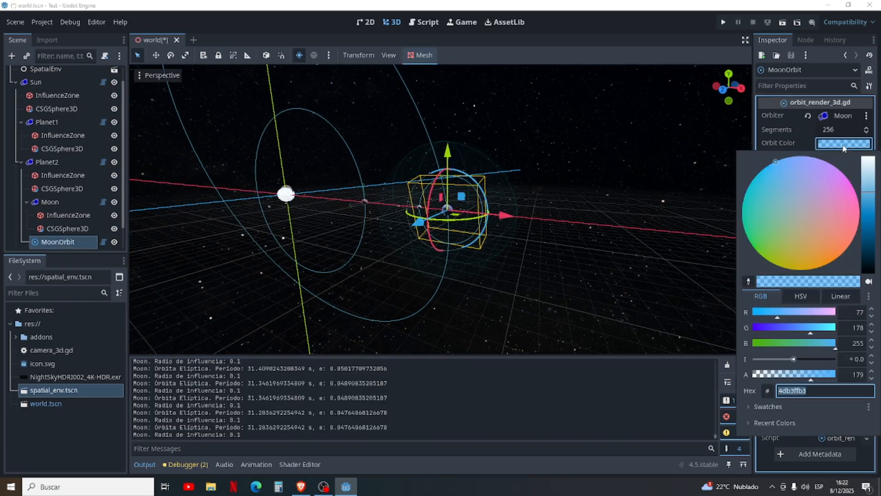
click(804, 236)
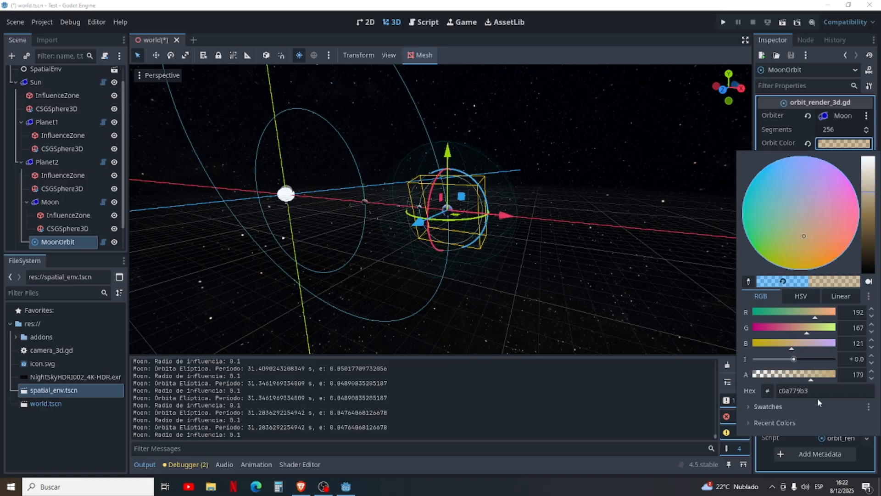
click(845, 144)
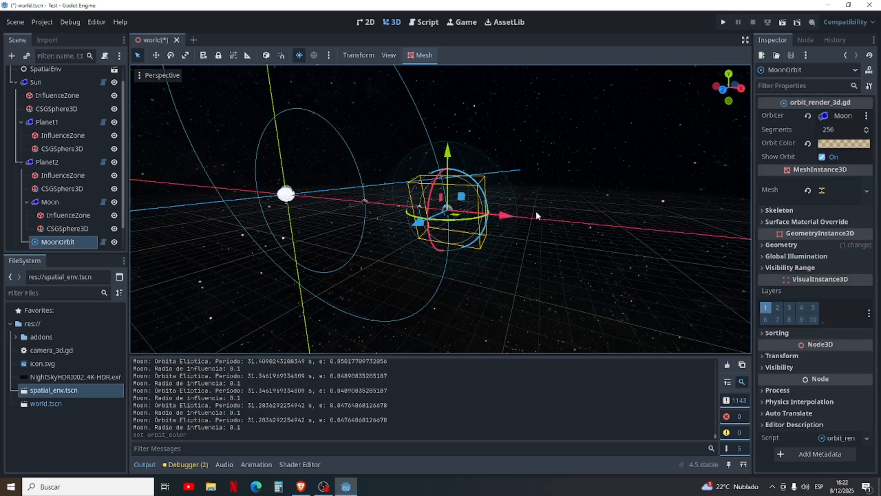
click(603, 206)
middle_drag(604, 206, 640, 116)
scroll(611, 145, up, 4)
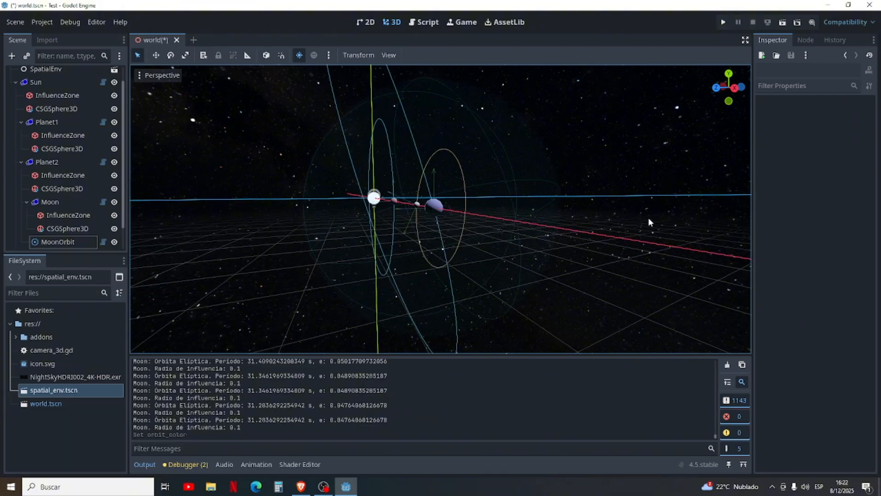
Fine-tune the Moon's initial velocity to Y 7.26 and Z 2.005
click(51, 202)
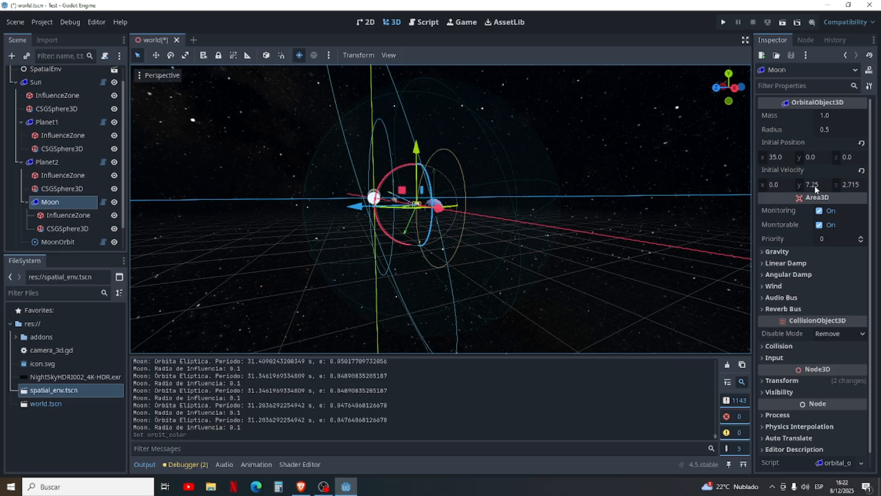
drag(797, 184, 852, 185)
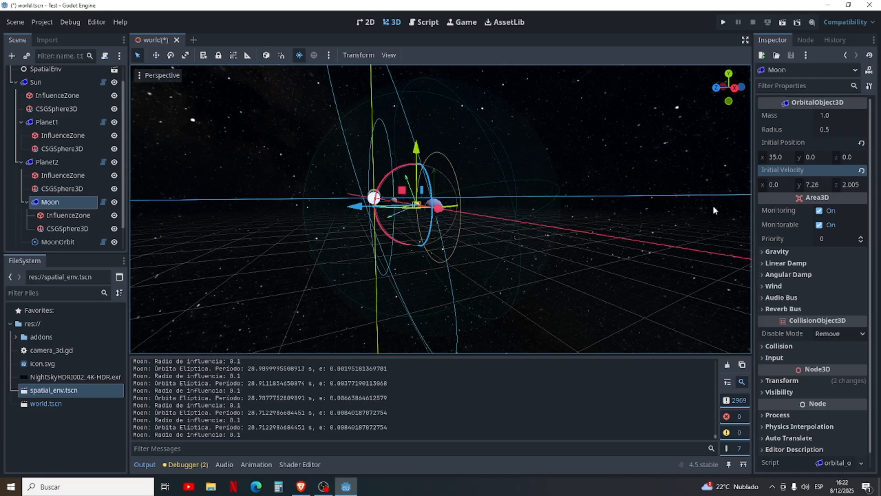
click(546, 268)
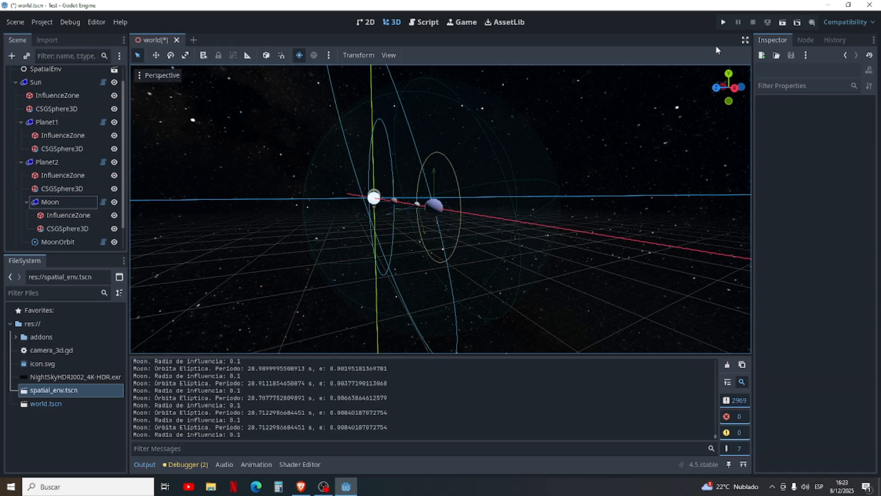
Run the project and examine the orbits of both planets and the Moon from several camera angles
click(723, 22)
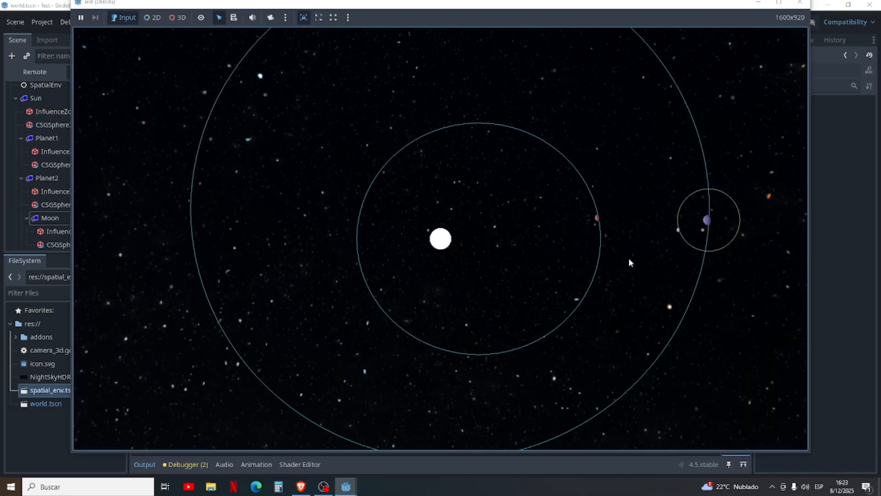
middle_drag(629, 260, 626, 193)
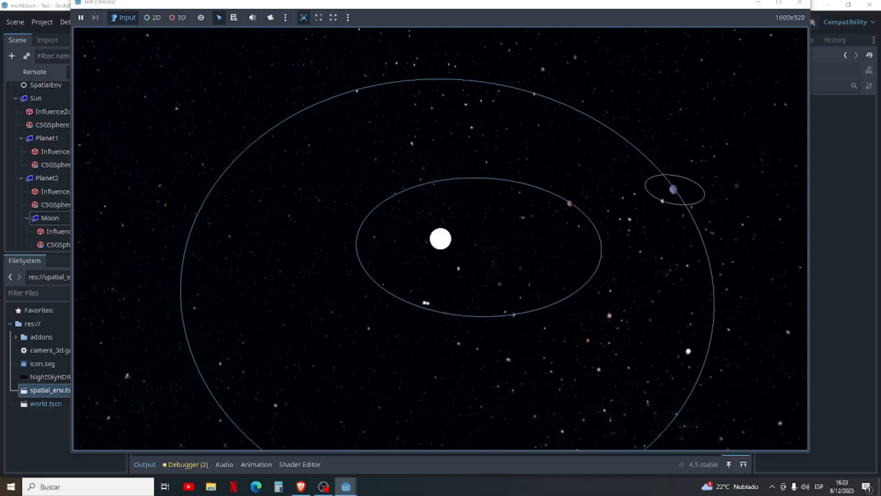
middle_drag(473, 230, 520, 277)
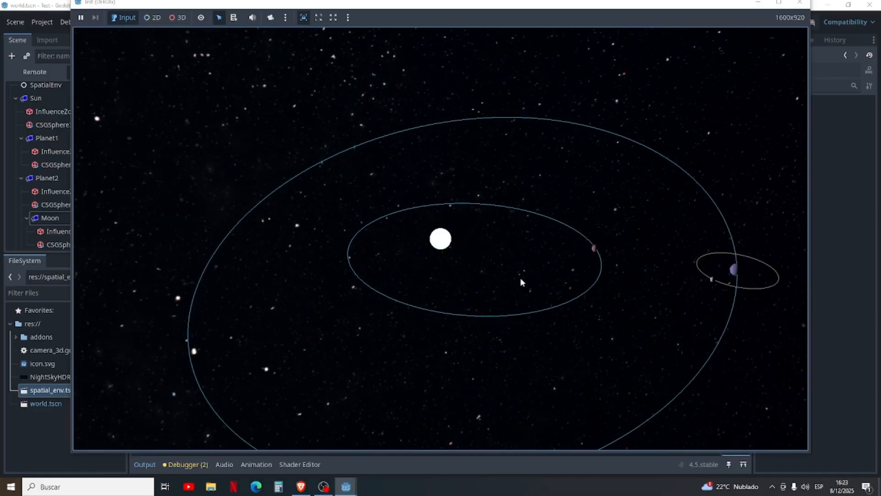
middle_drag(603, 241, 656, 130)
scroll(634, 150, down, 1)
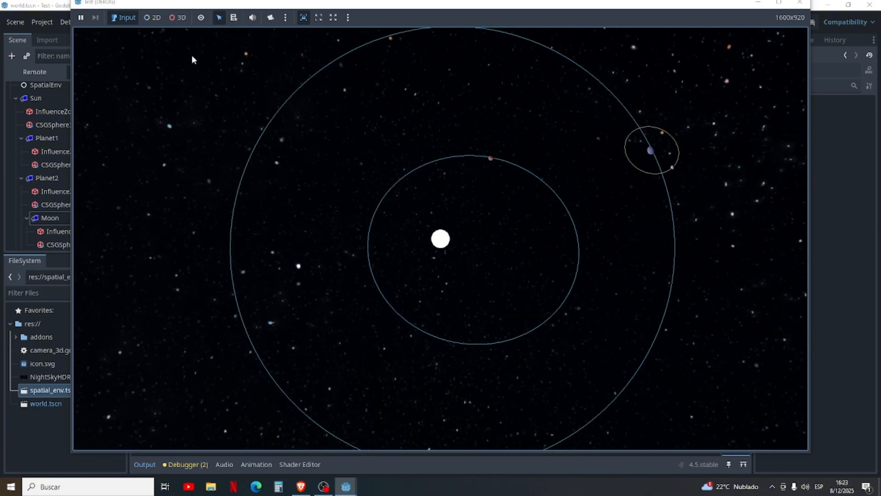
middle_drag(576, 248, 477, 87)
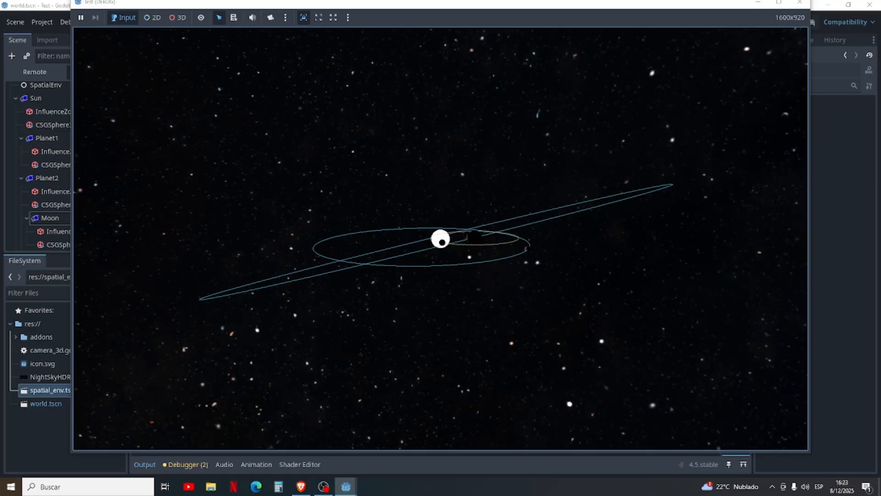
middle_drag(642, 316, 766, 276)
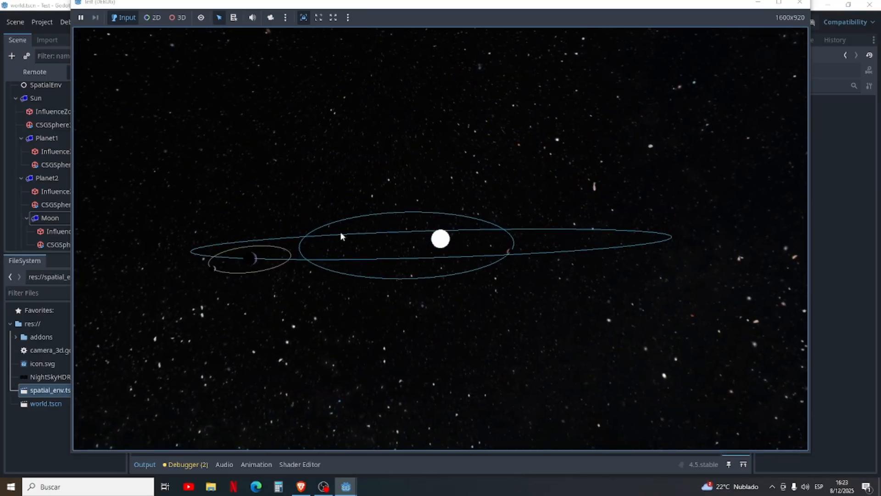
middle_drag(340, 231, 398, 315)
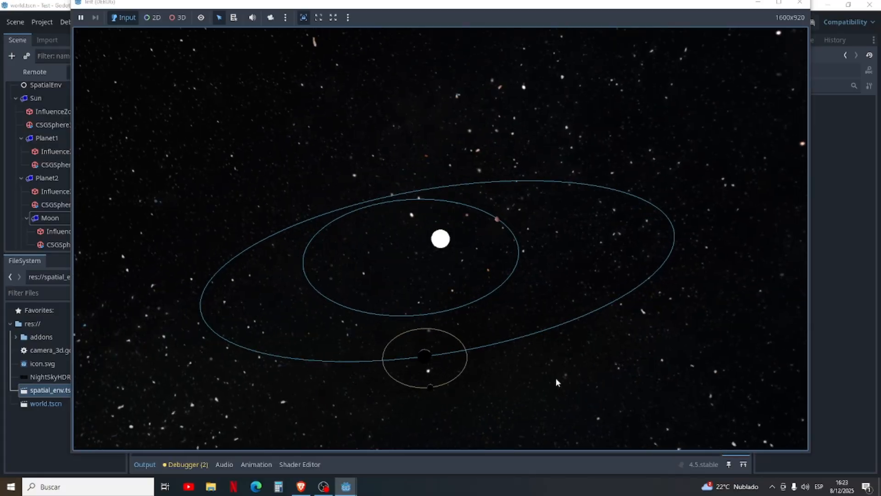
middle_drag(556, 383, 618, 365)
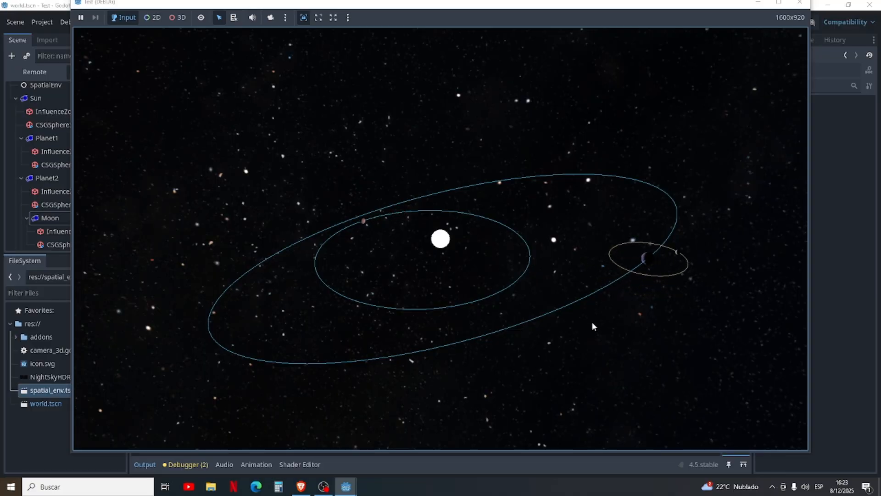
middle_drag(574, 276, 504, 236)
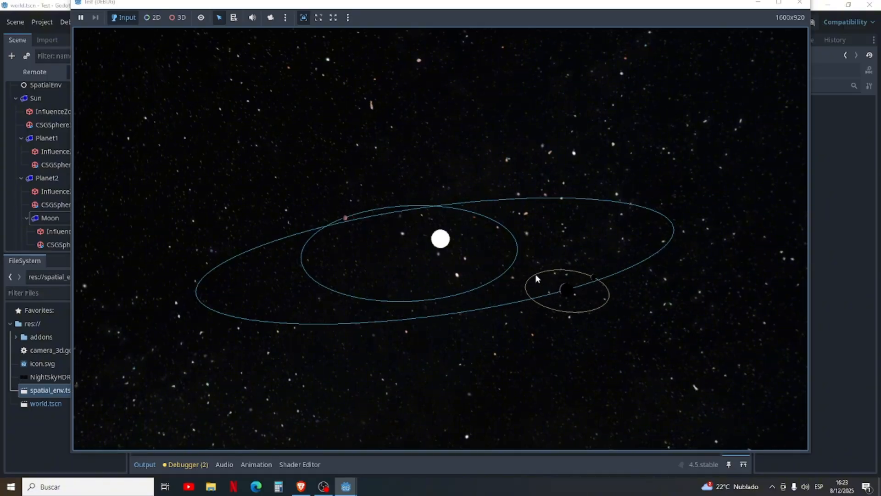
middle_drag(600, 325, 531, 317)
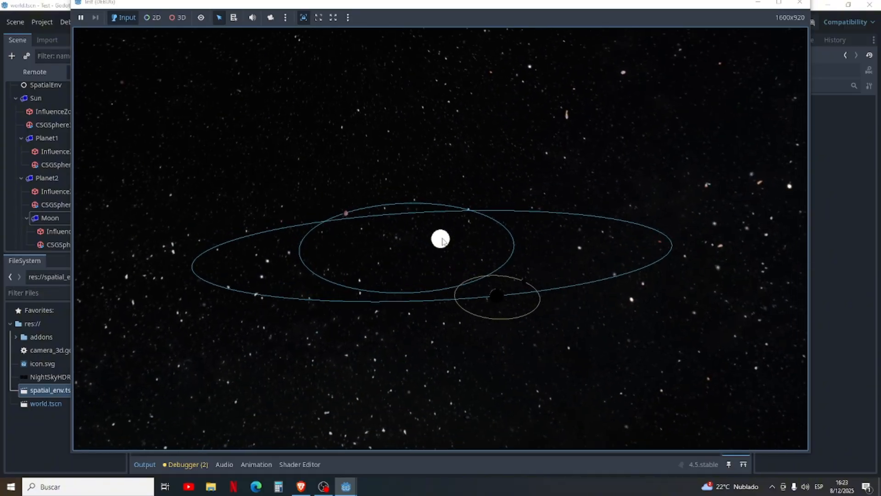
middle_drag(459, 243, 462, 271)
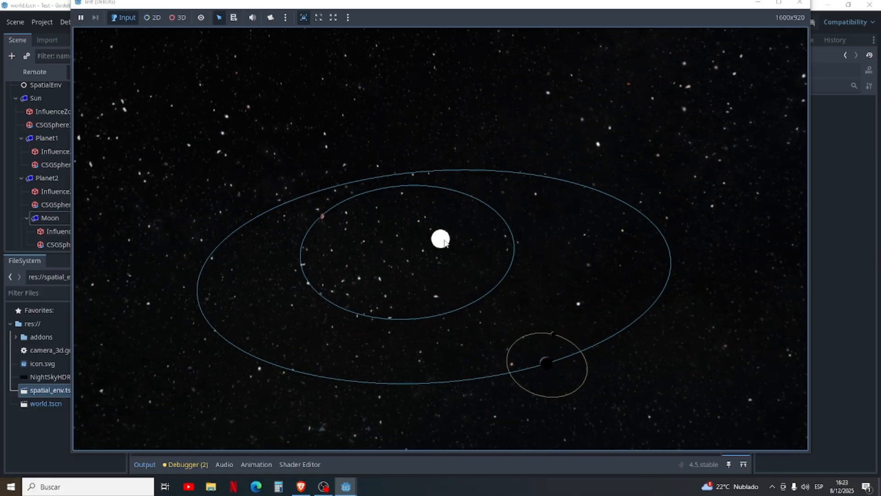